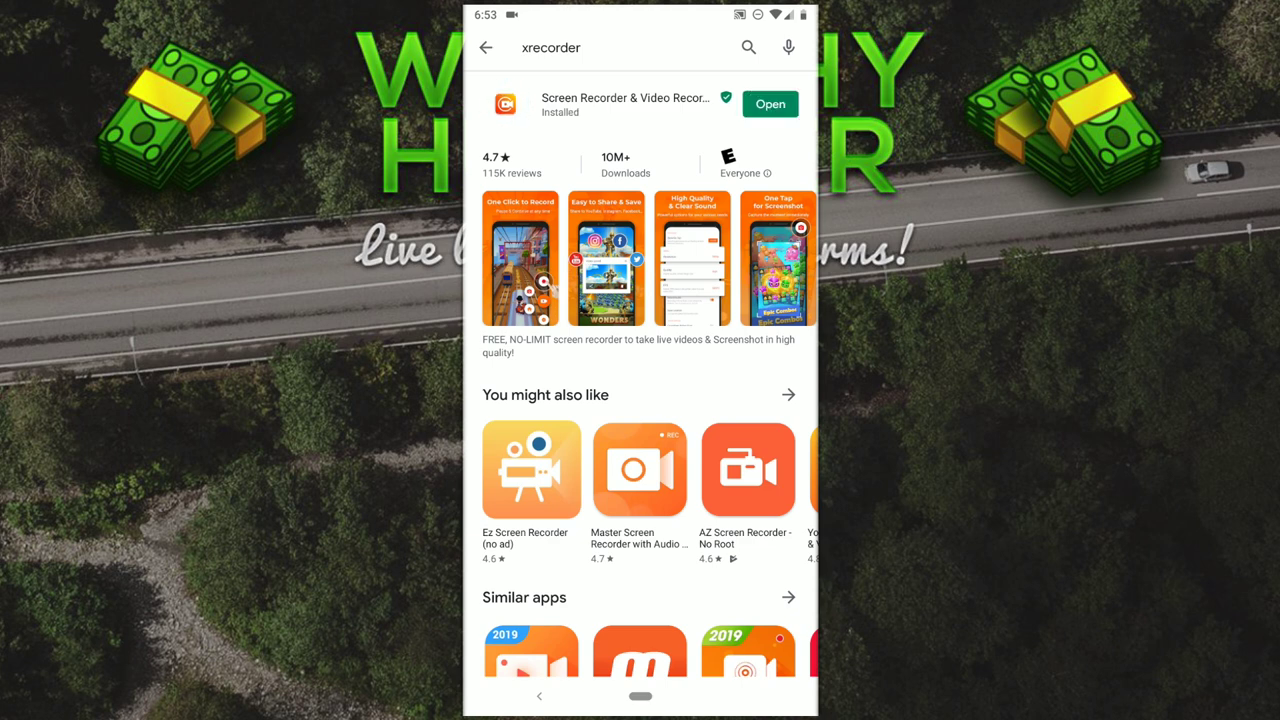
- Launch XRecorder, close its ad and allow its pop-up window
left_click(770, 104)
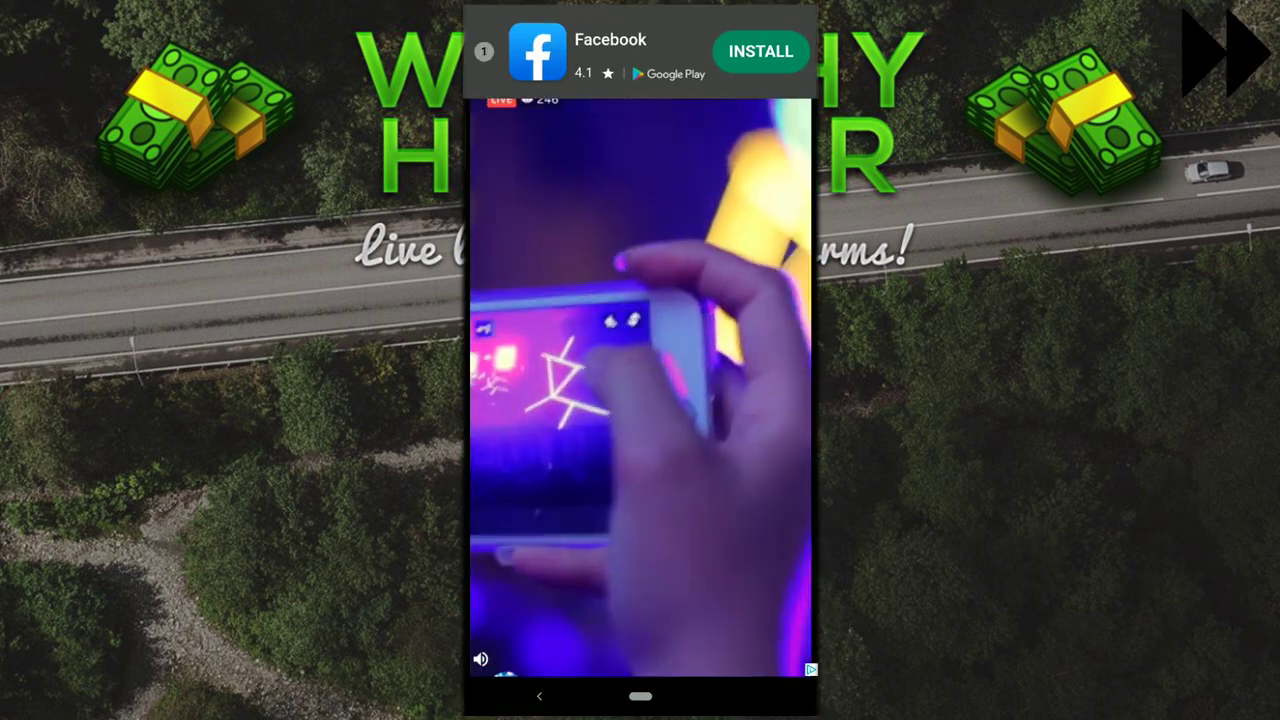
left_click(480, 49)
left_click(640, 513)
- Enable Display over other apps for XRecorder, then return to the home screen
left_click(486, 47)
left_click(729, 369)
left_click(640, 503)
left_click(558, 302)
left_click(486, 47)
left_click(486, 47)
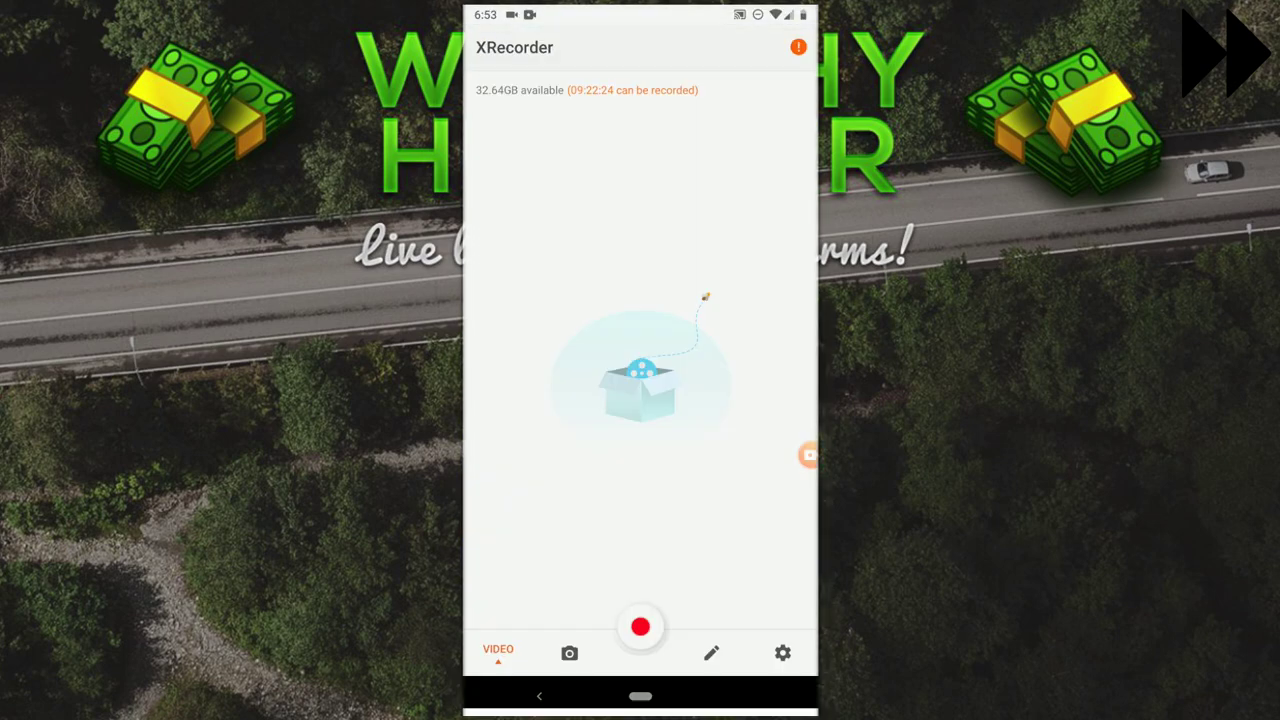
left_click(640, 696)
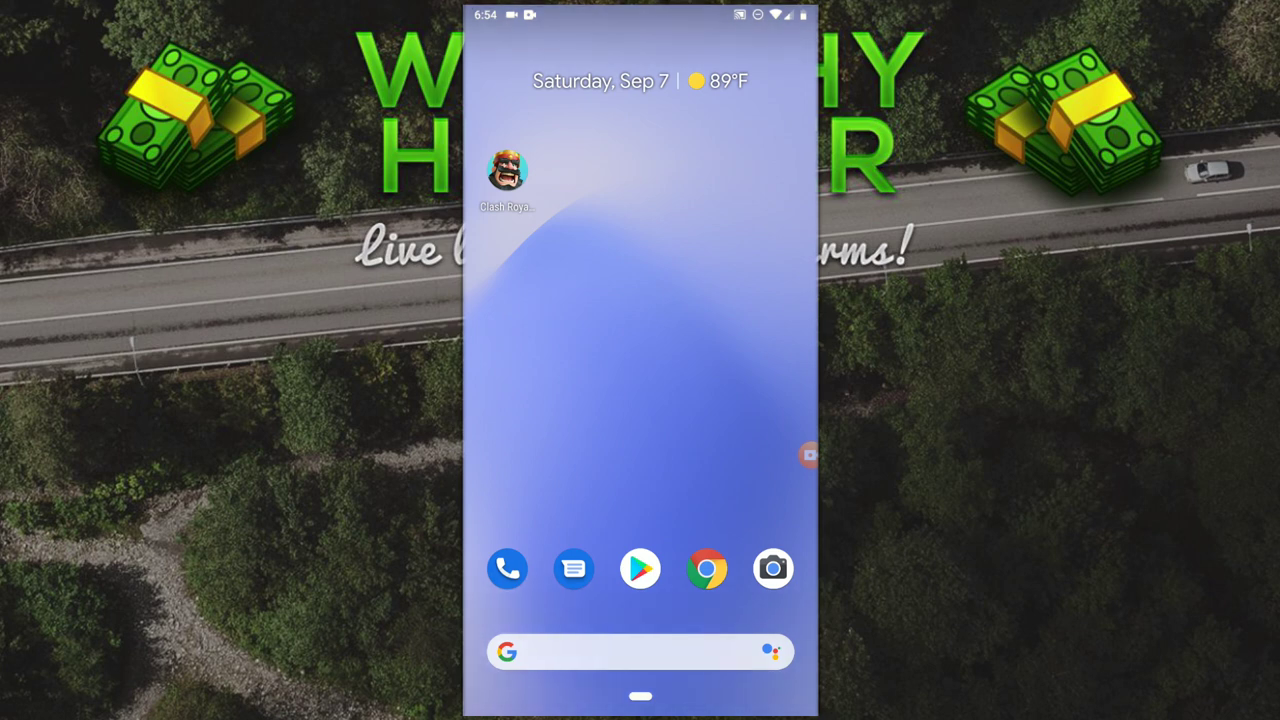
- Start a new XRecorder screen recording from the floating bubble
left_click(808, 455)
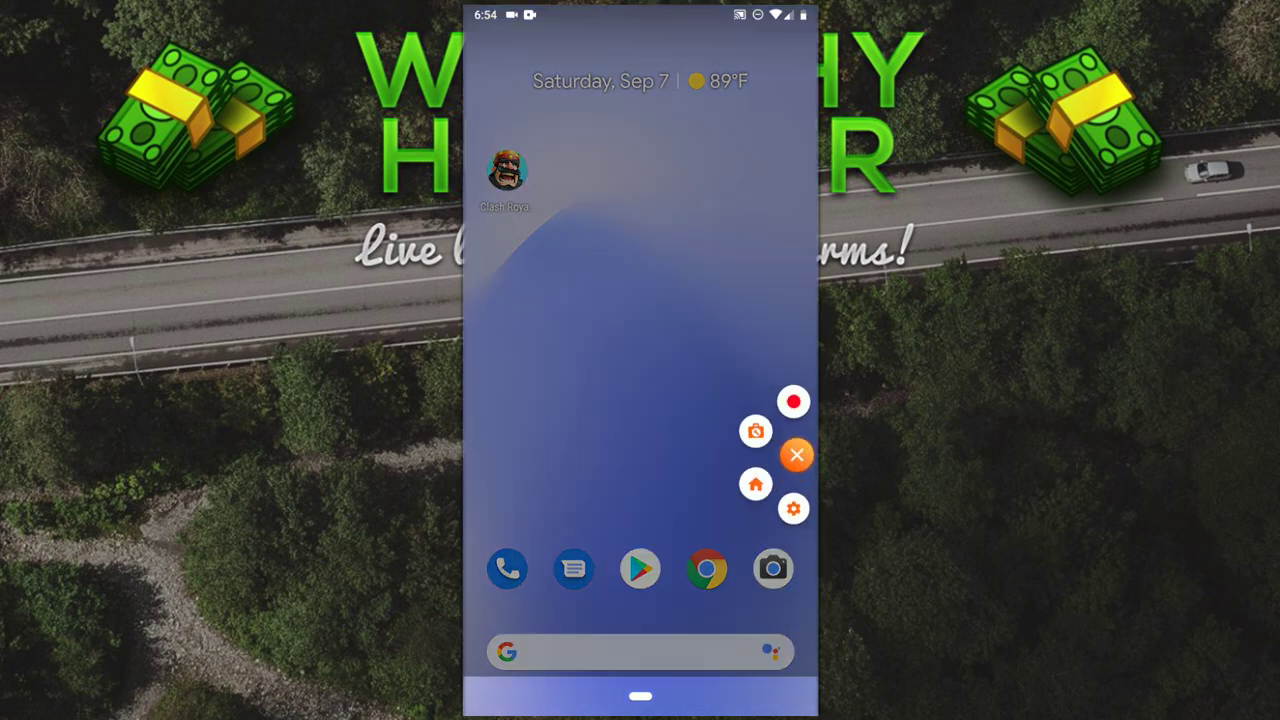
left_click(793, 401)
left_click(749, 391)
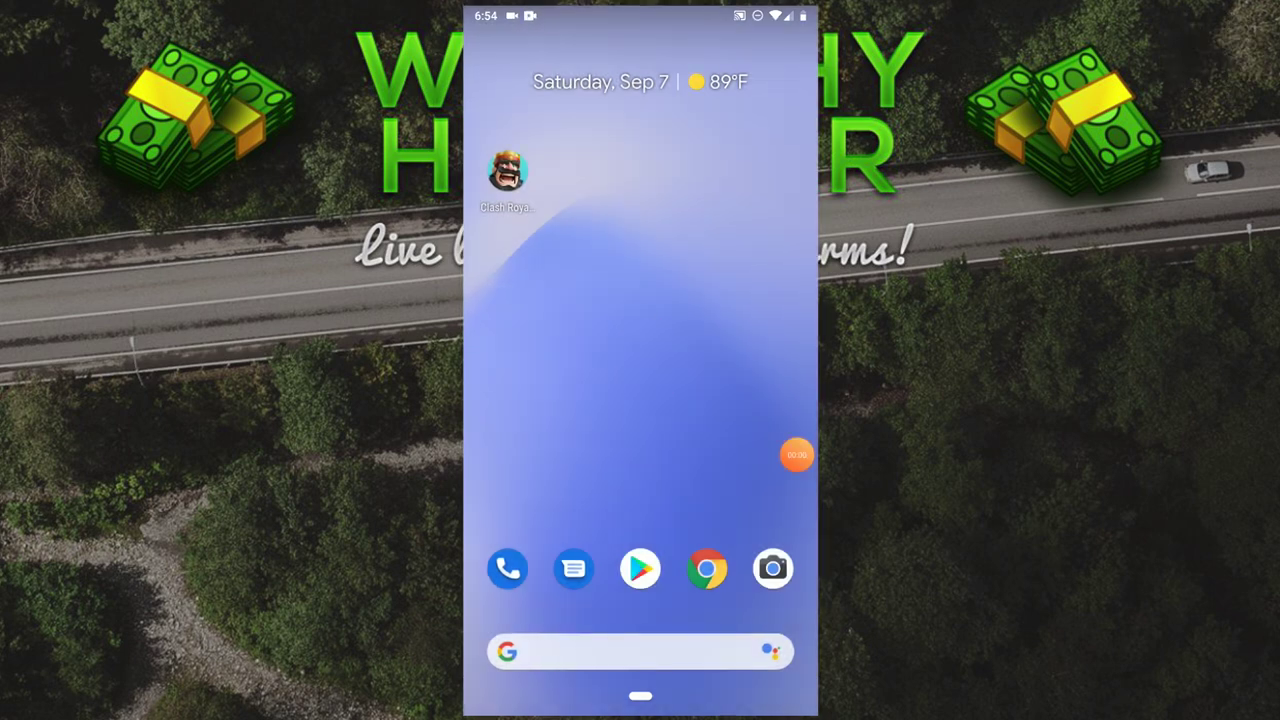
- Launch Clash Royale, then stop and save the recording
left_click(507, 172)
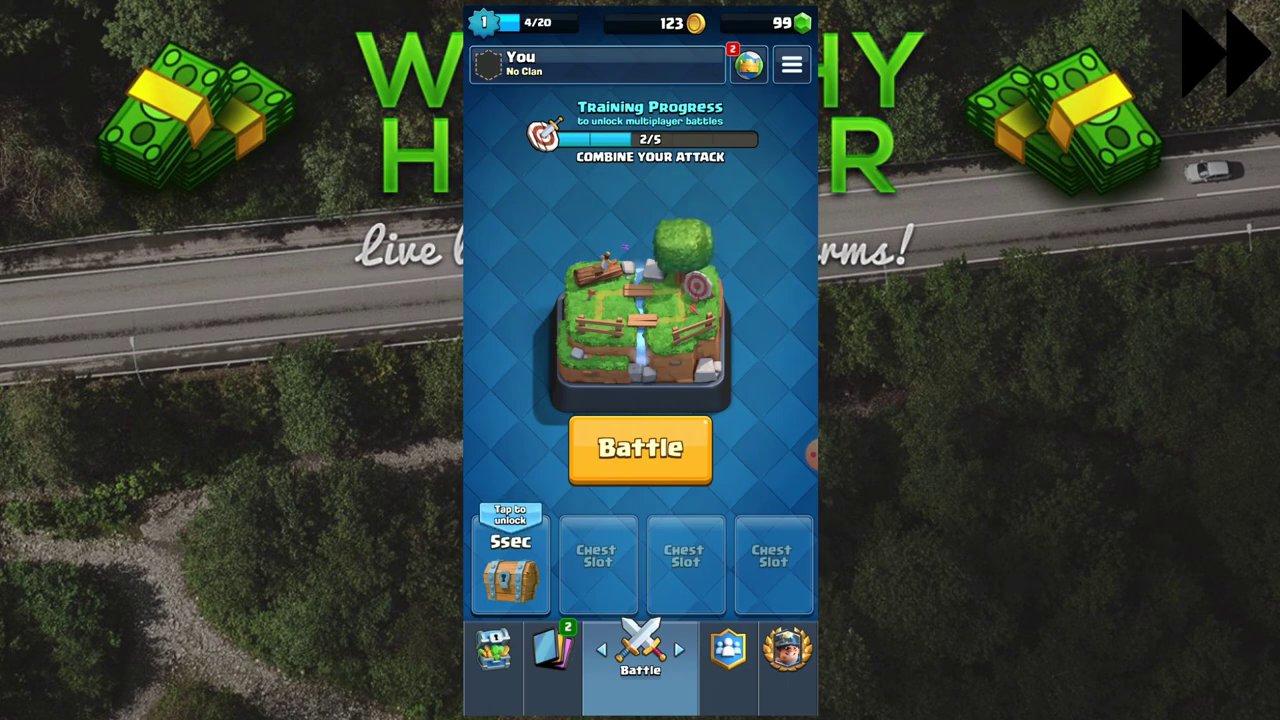
left_click(812, 455)
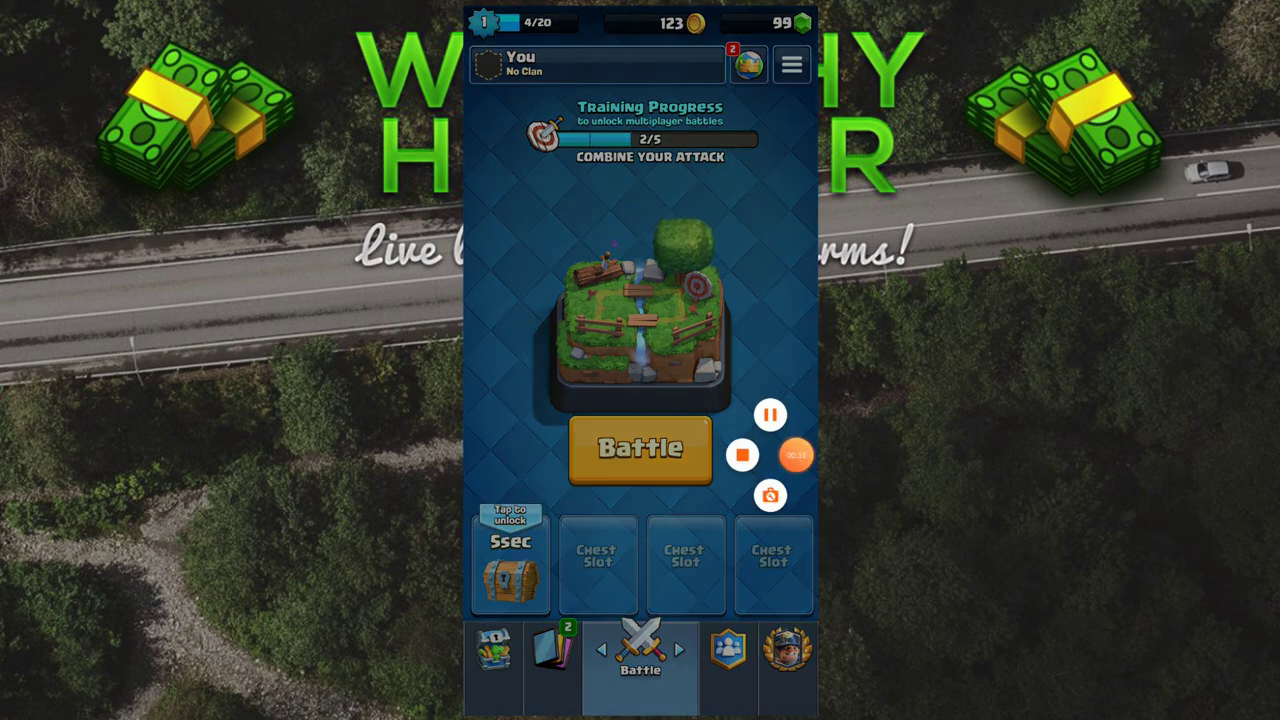
left_click(742, 455)
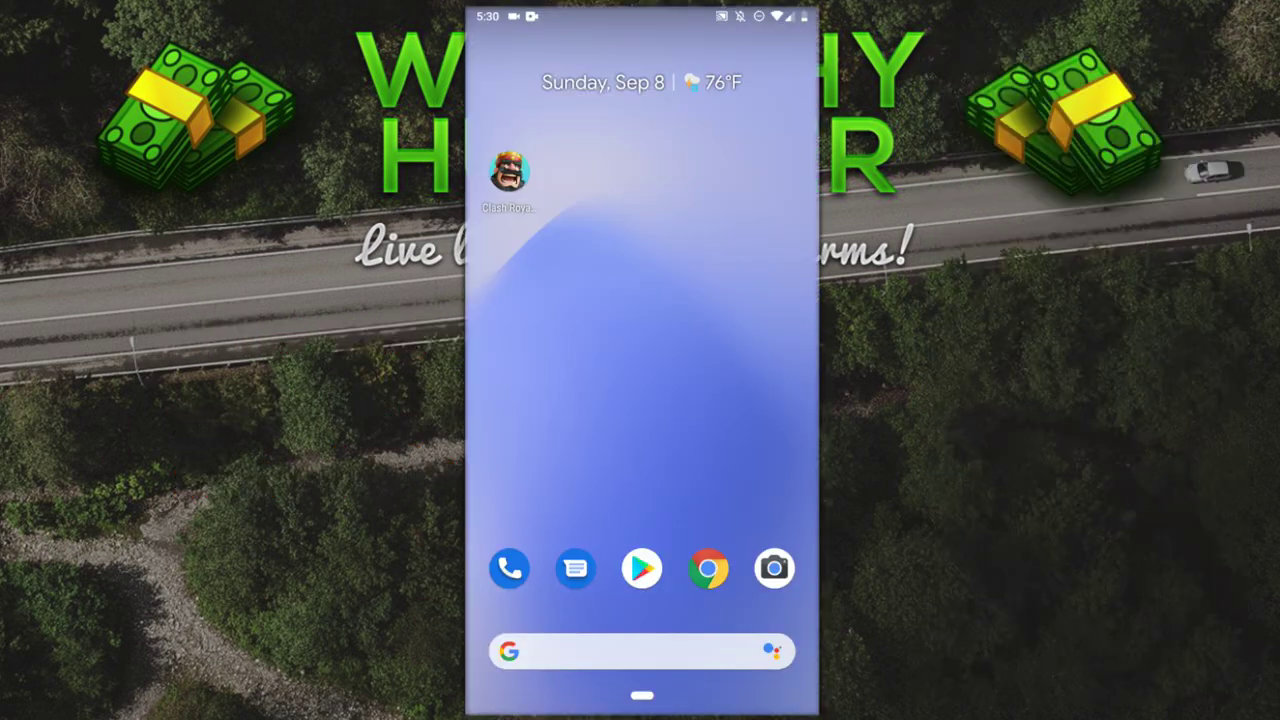
- Reopen Clash Royale, screenshot its Battle screen, and share the saved screenshot
left_click(508, 172)
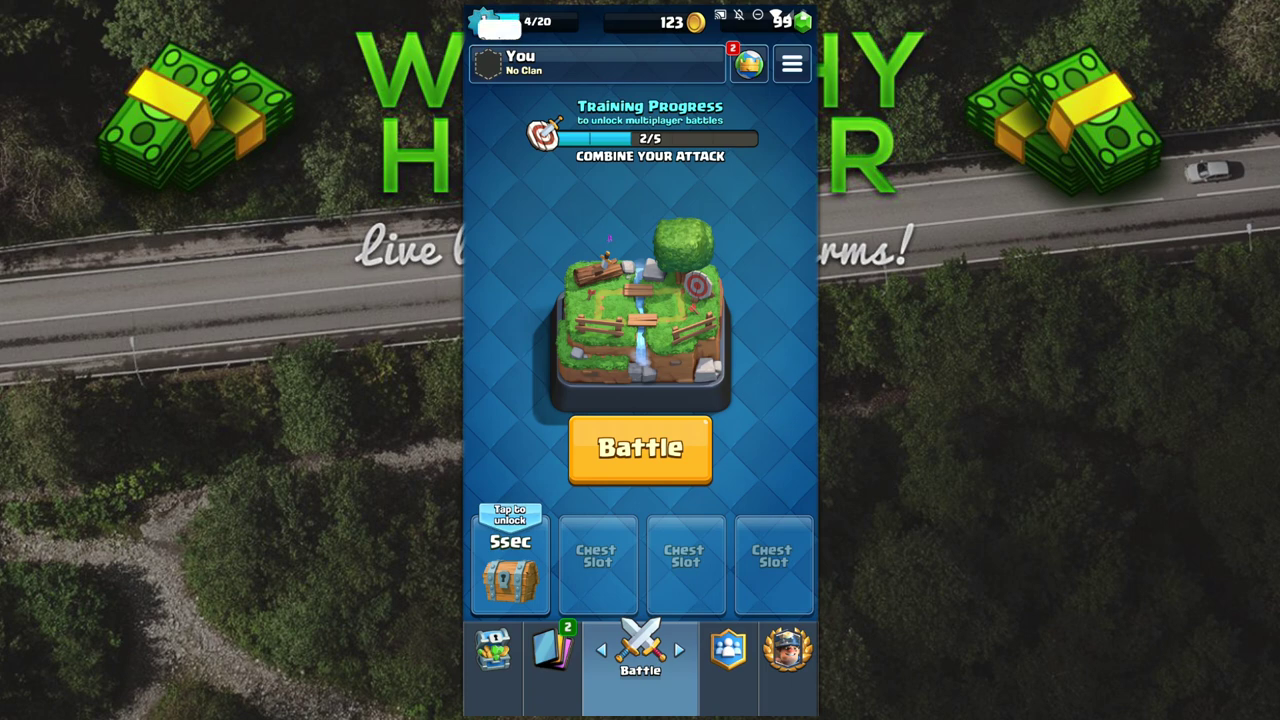
key("Print")
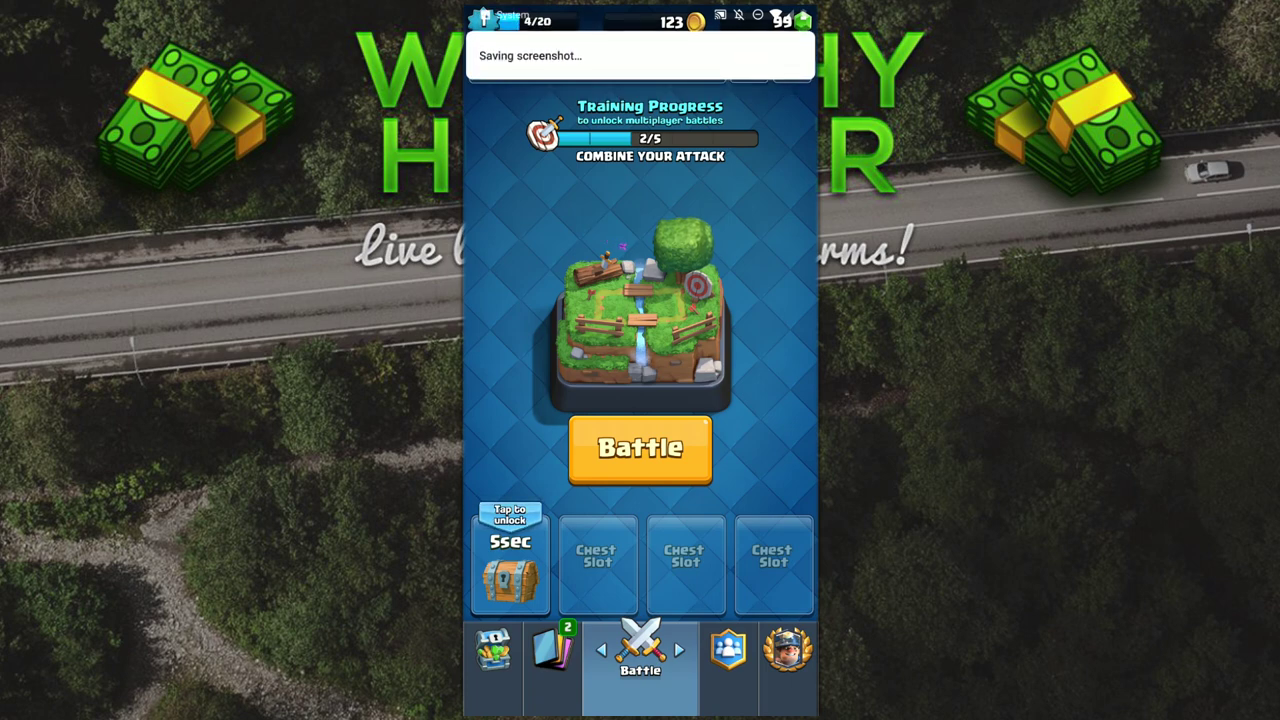
left_click(494, 104)
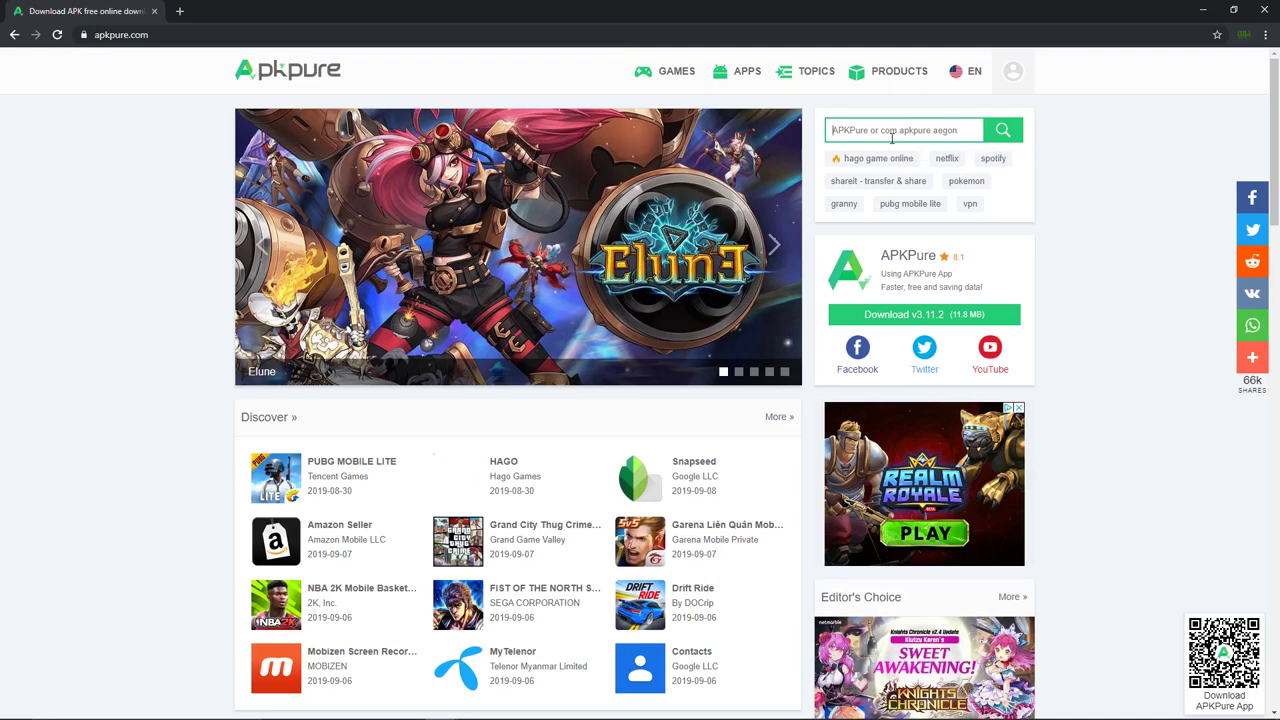
- Search APKPure for 'clash royale' and download the Clash Royale v2.9.0 APK (97.7 MB)
left_click(892, 130)
type("clash")
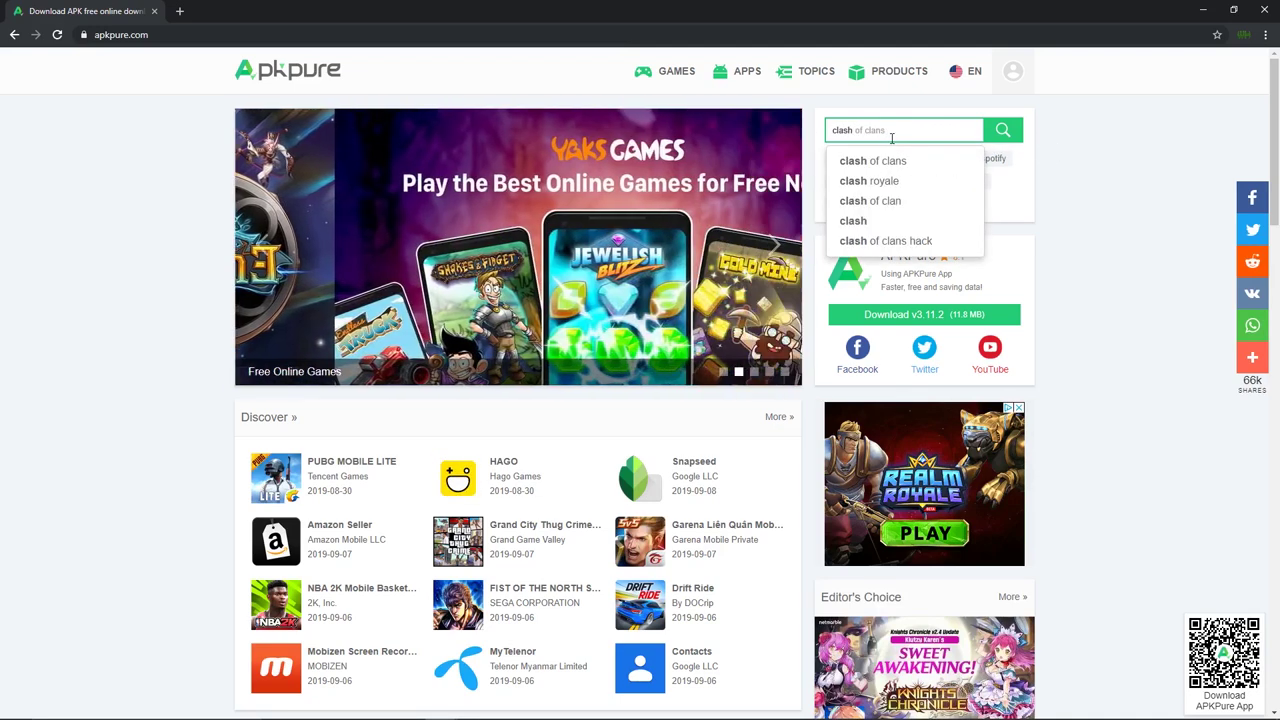
key("Down")
key("Down")
key("Return")
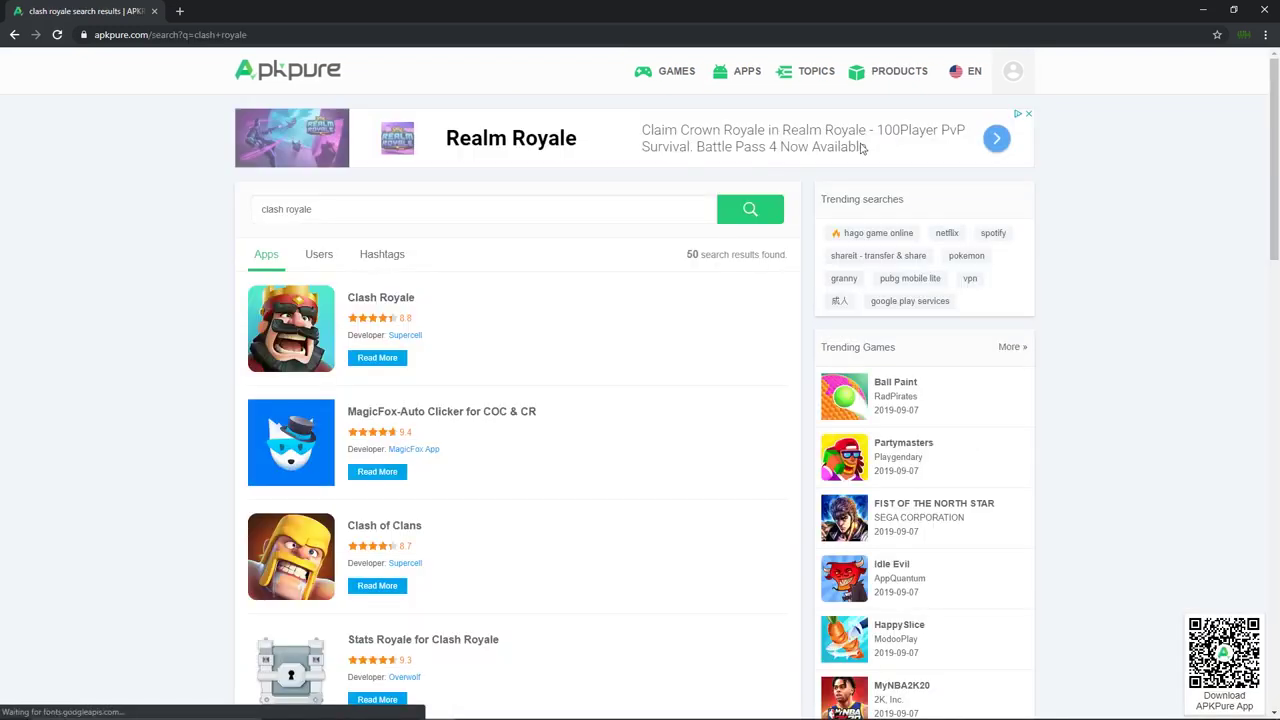
left_click(398, 362)
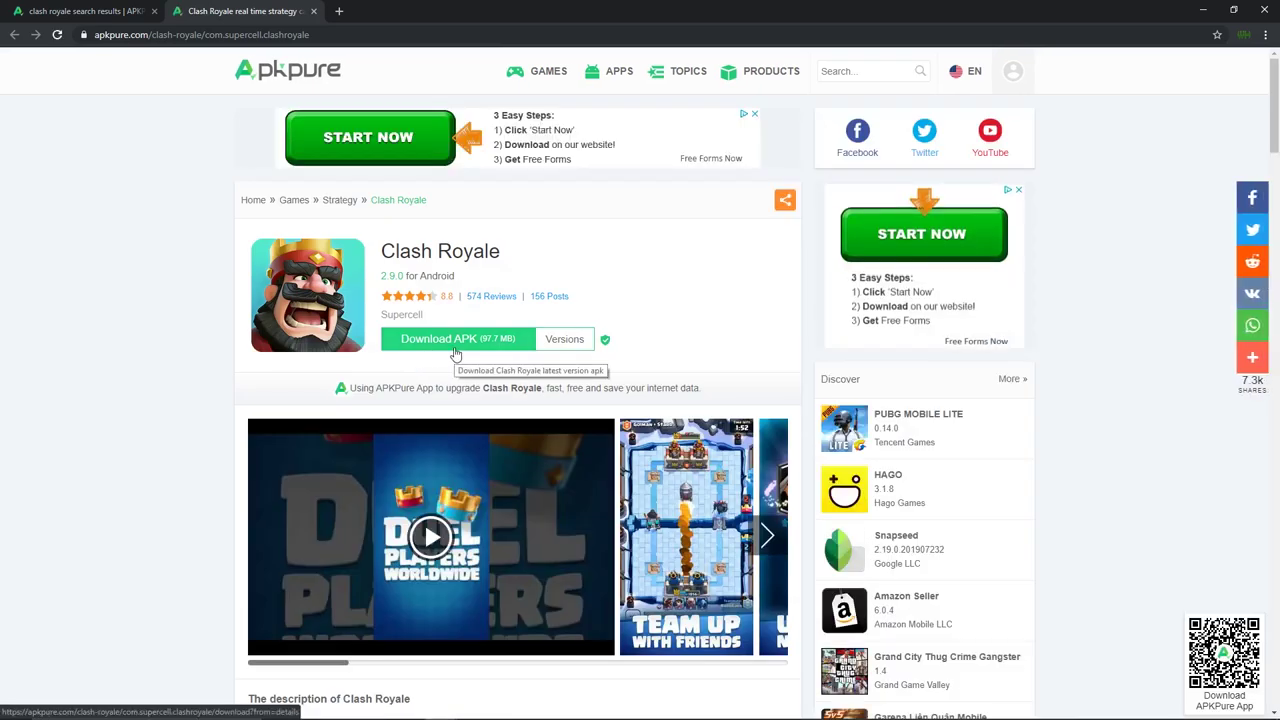
left_click(455, 350)
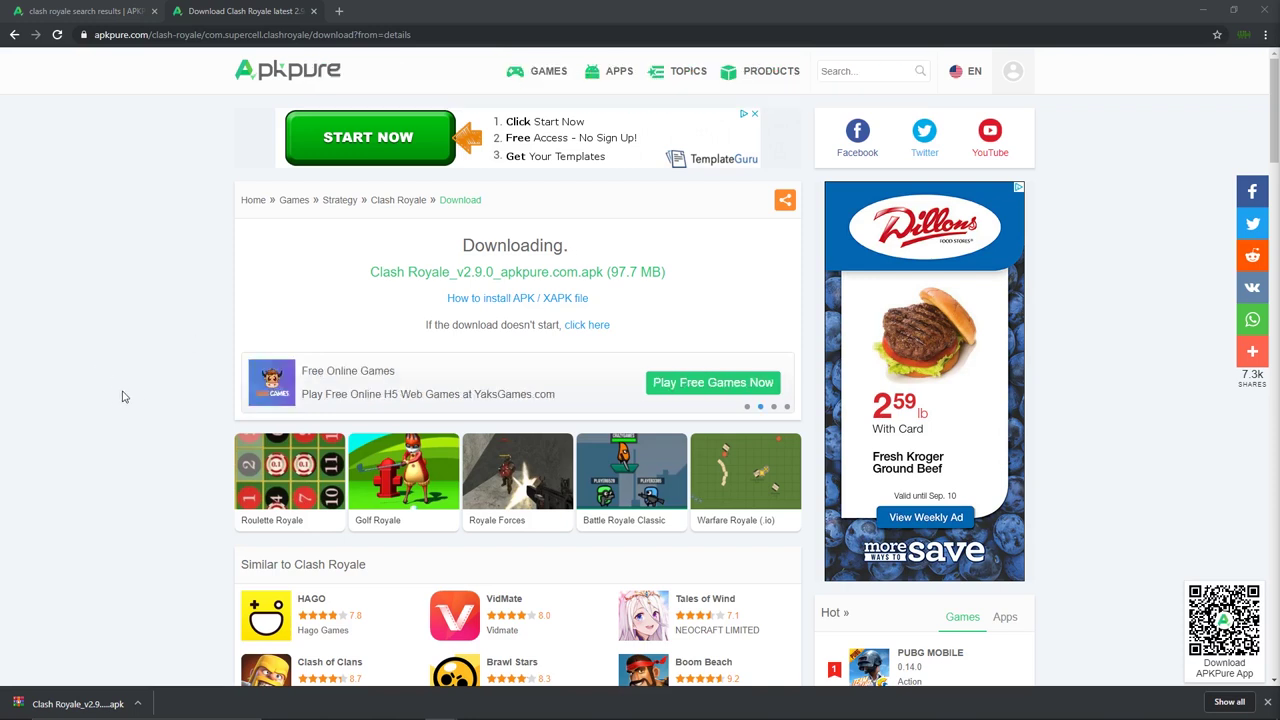
- Launch WinRAR from Windows search and dismiss the licence purchase reminder
mouse_move(10, 710)
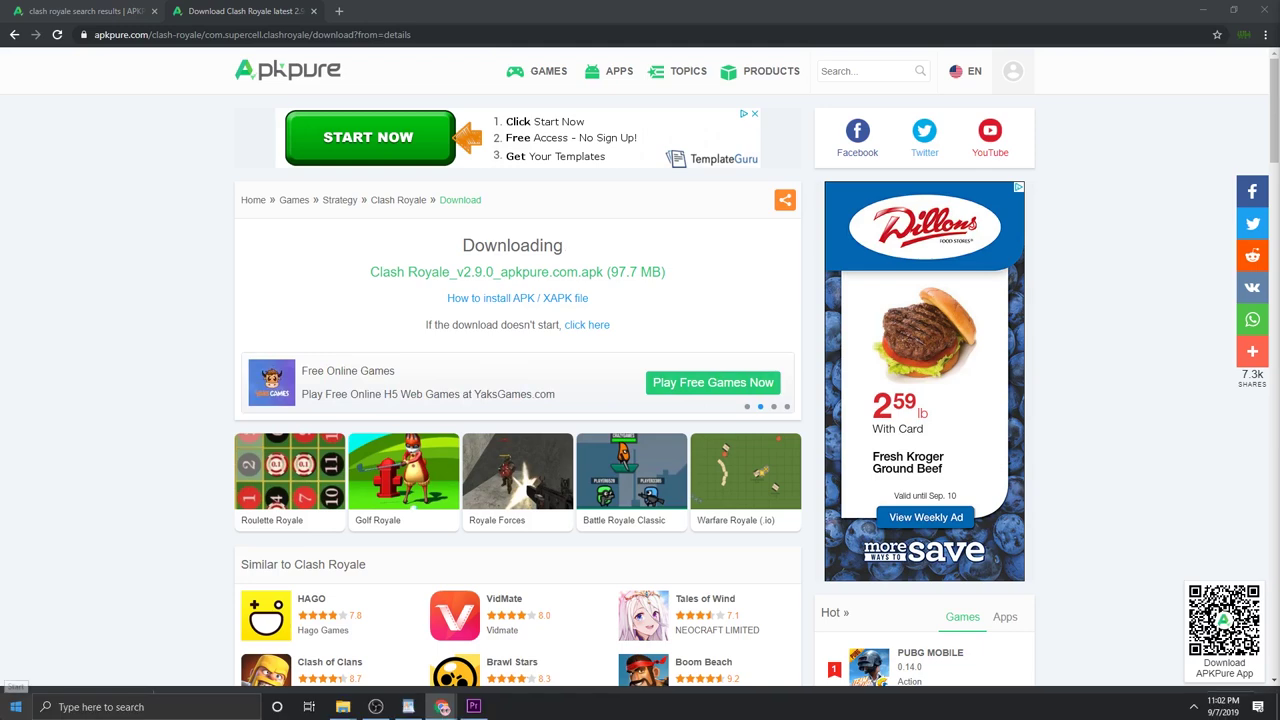
left_click(15, 705)
type("w")
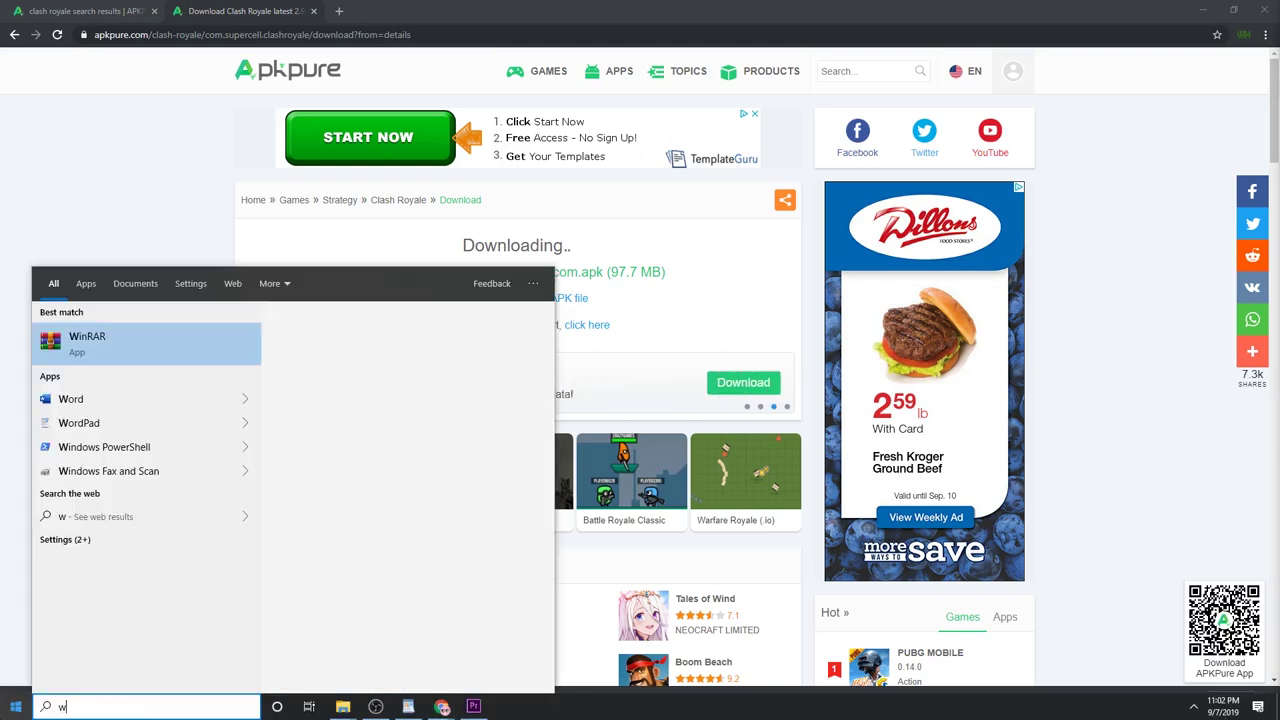
type("inrar")
key("Return")
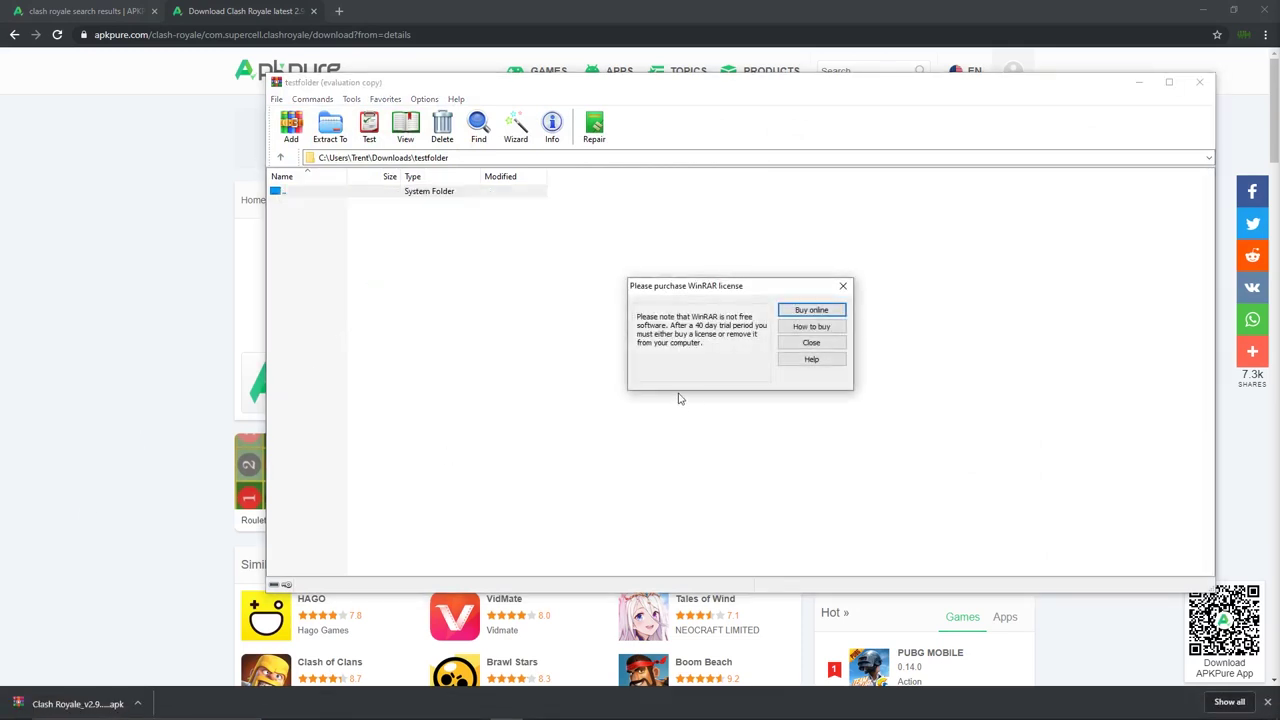
left_click(818, 342)
- Load the Clash Royale APK in WinRAR and preview assets\font\supercell-magic_0.ttf
left_click_drag(75, 700, 560, 358)
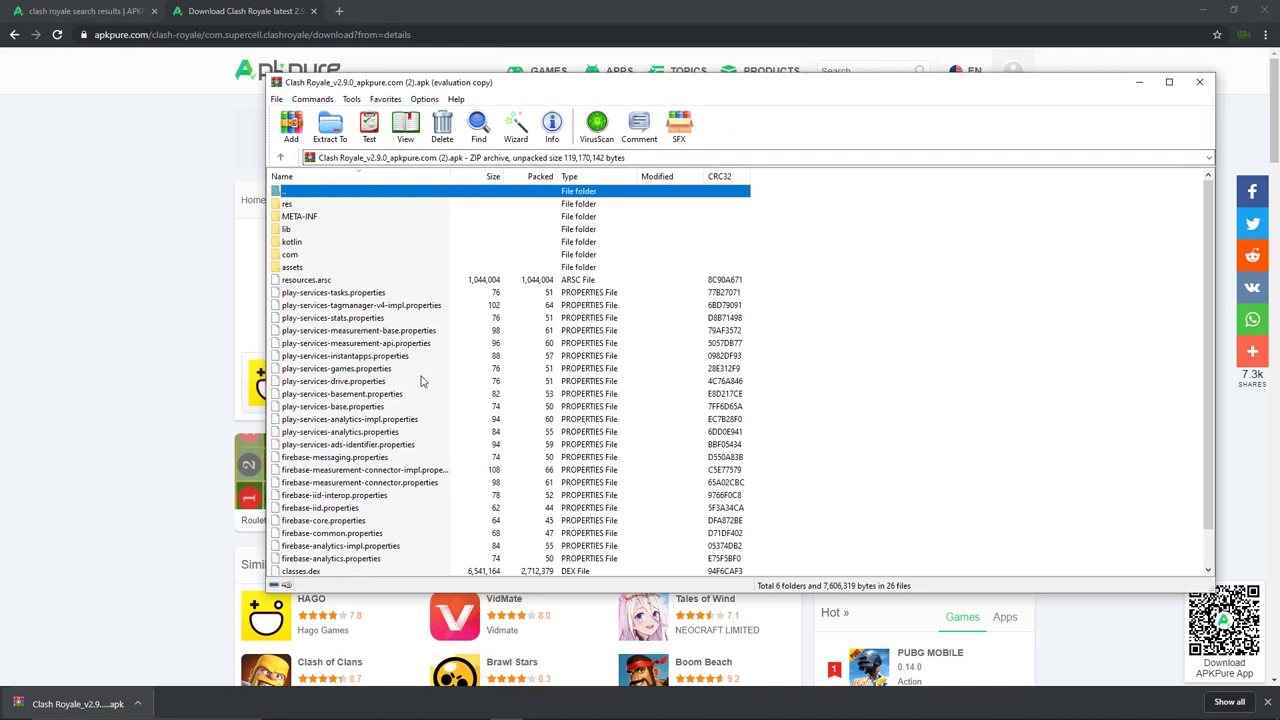
double_click(364, 268)
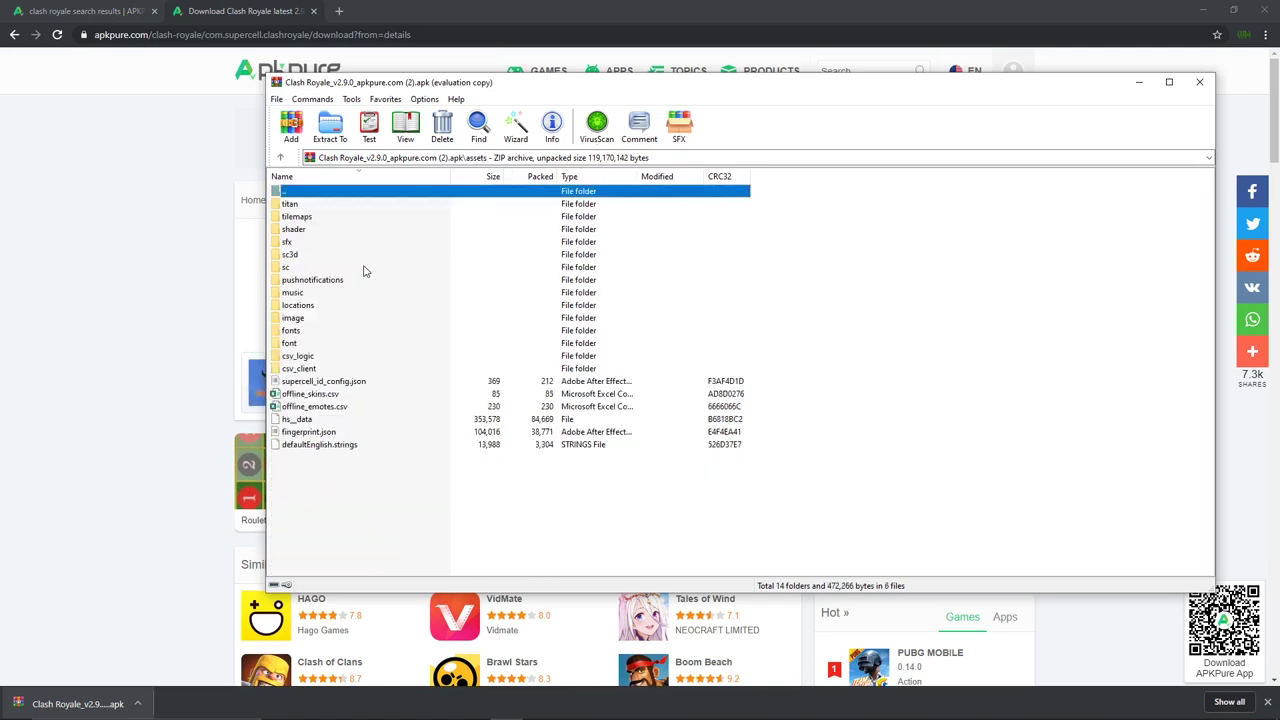
double_click(334, 346)
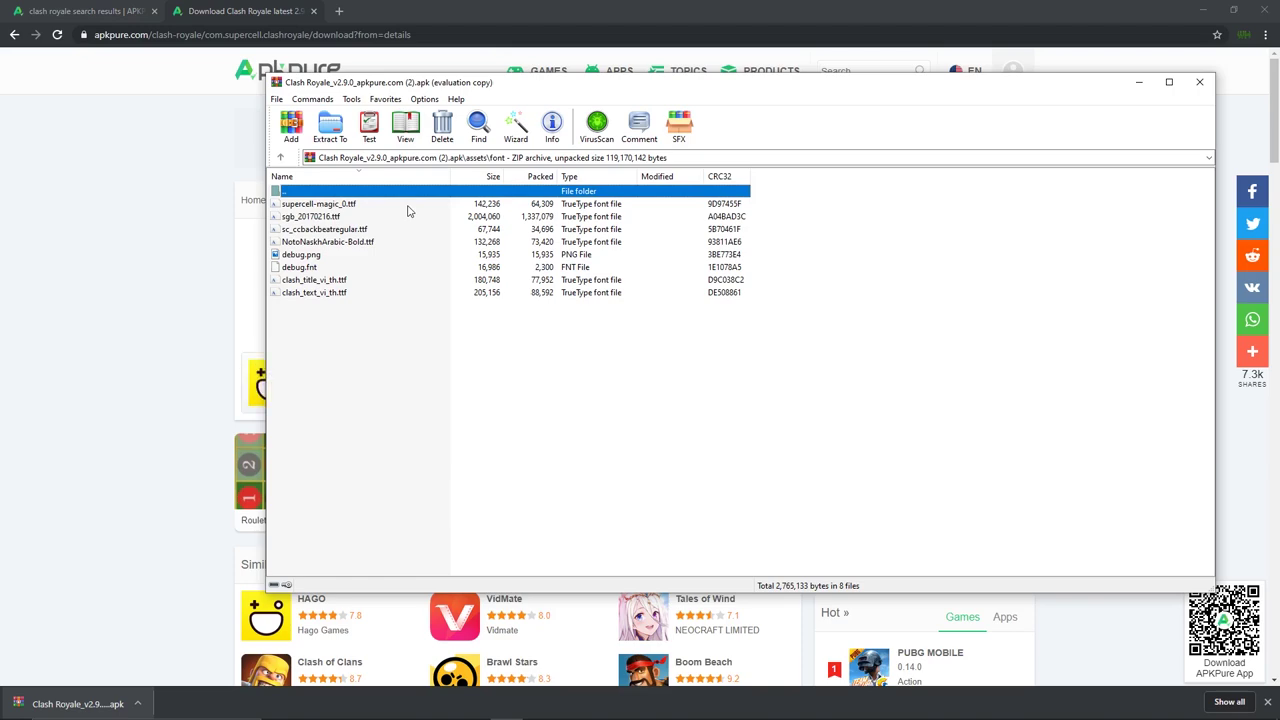
double_click(407, 206)
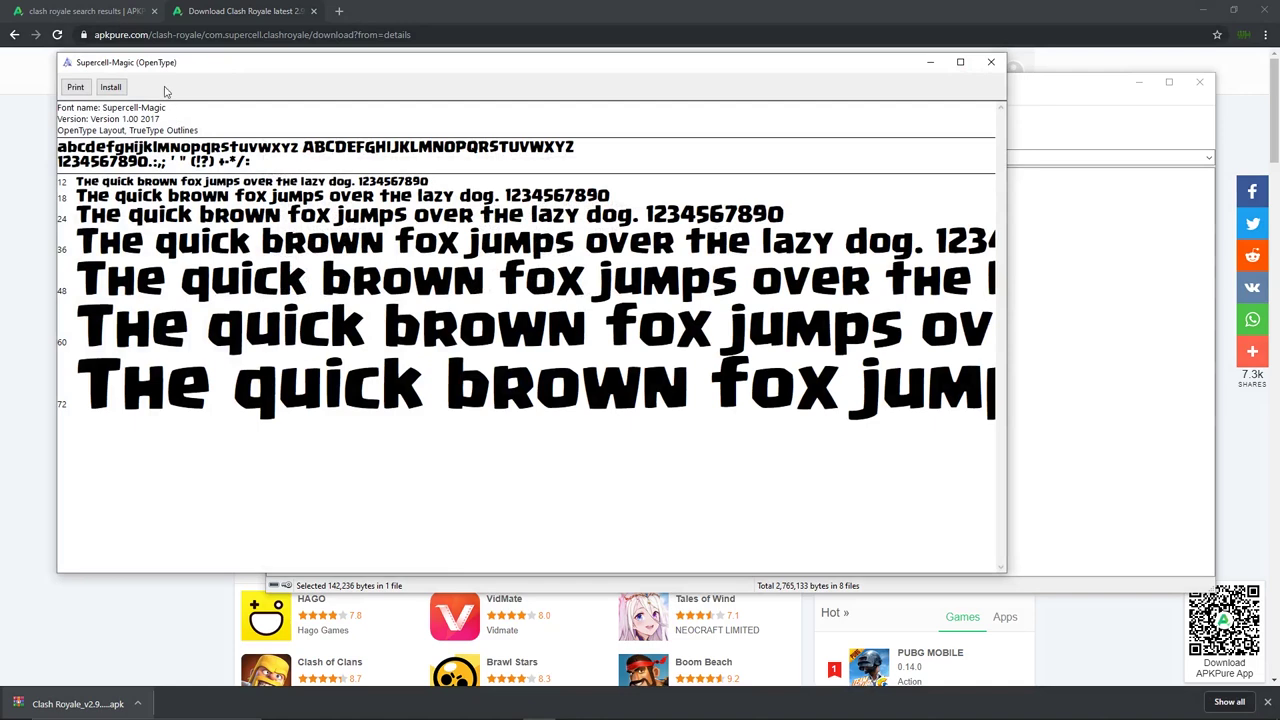
- Install the Supercell-Magic font from Windows Font Viewer
left_click(111, 88)
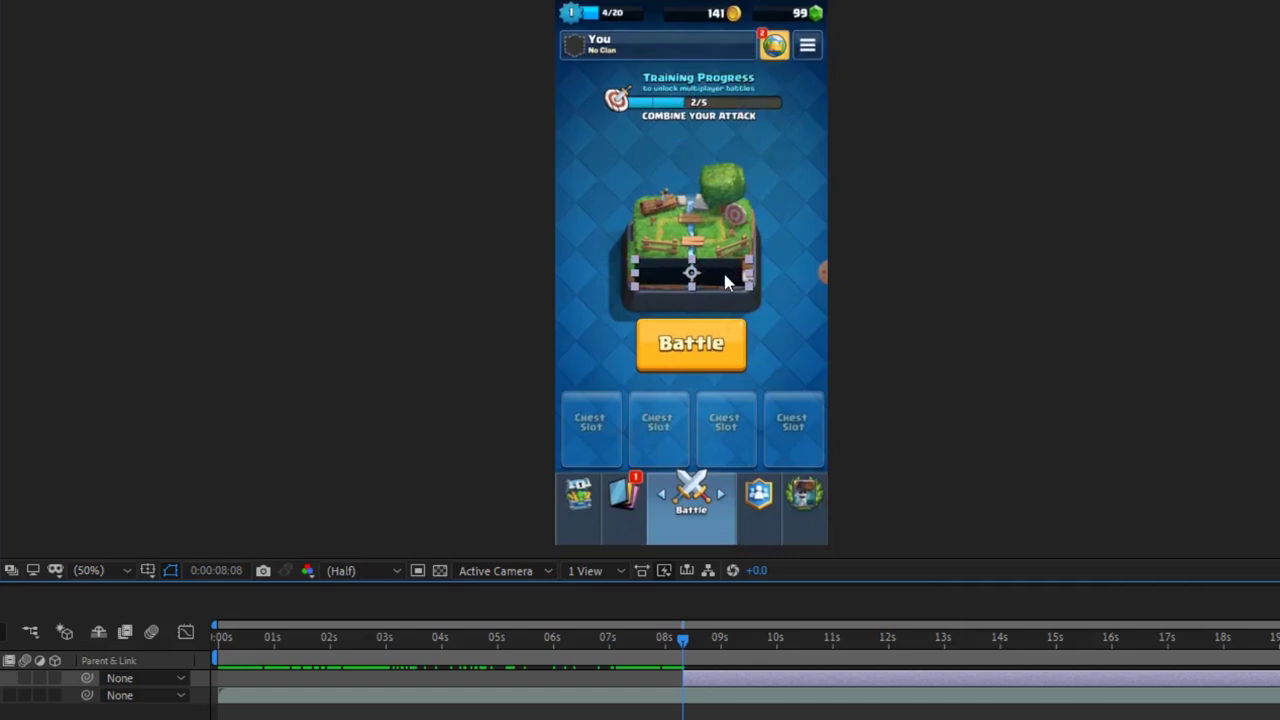
- Move the black solid to the top right beside the menu icon, then search Windows for Photoshop
left_click_drag(725, 280, 803, 32)
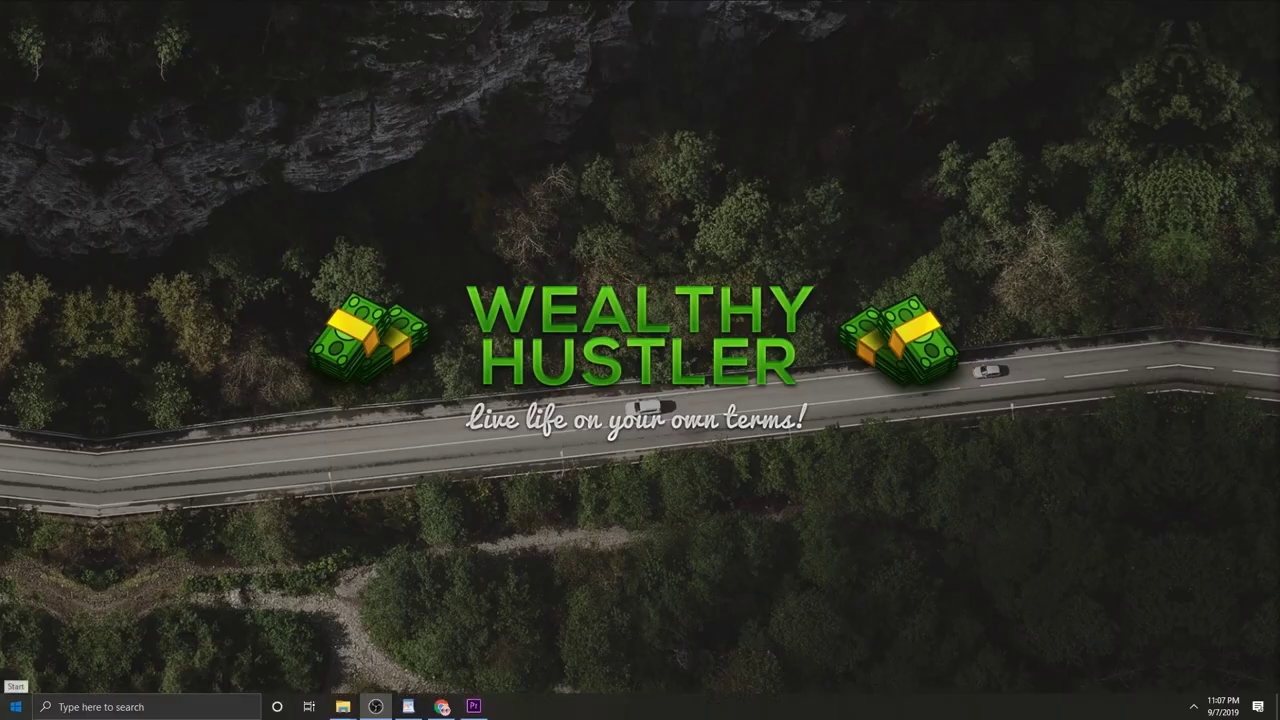
left_click(15, 707)
type("p")
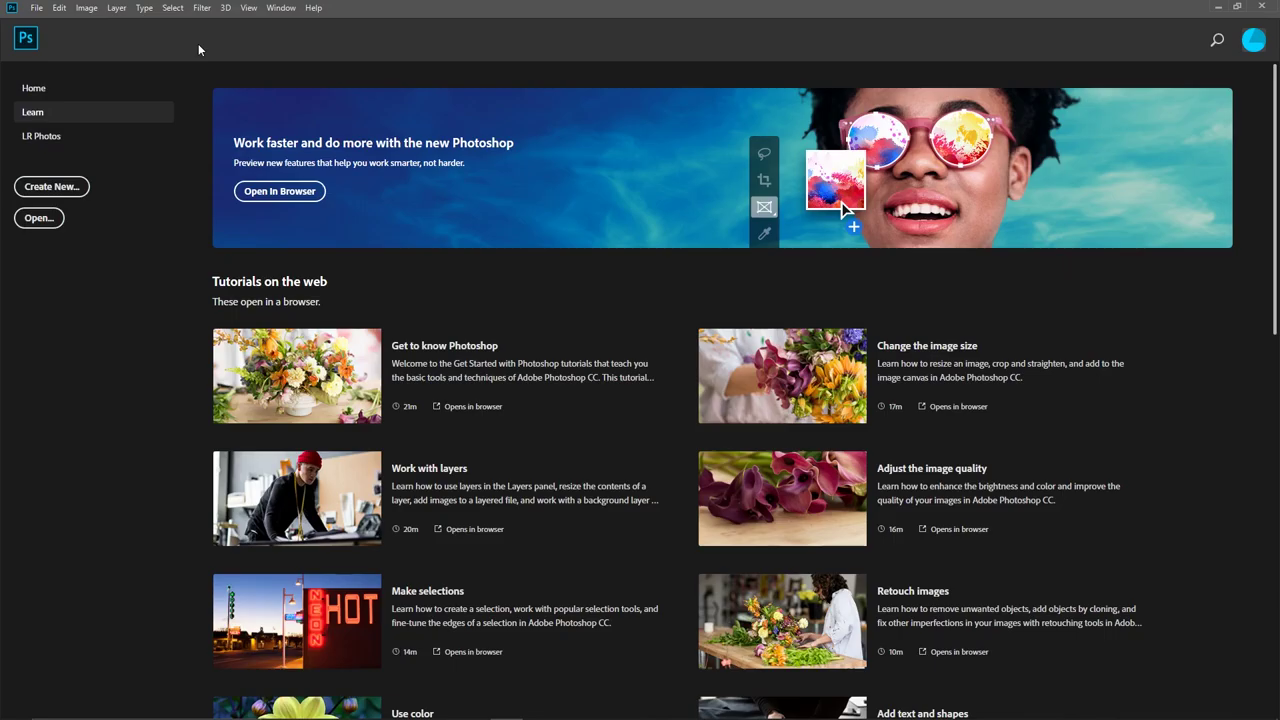
- Open screenshot example.png from the CPA Fake Proof\misc folder
left_click(37, 8)
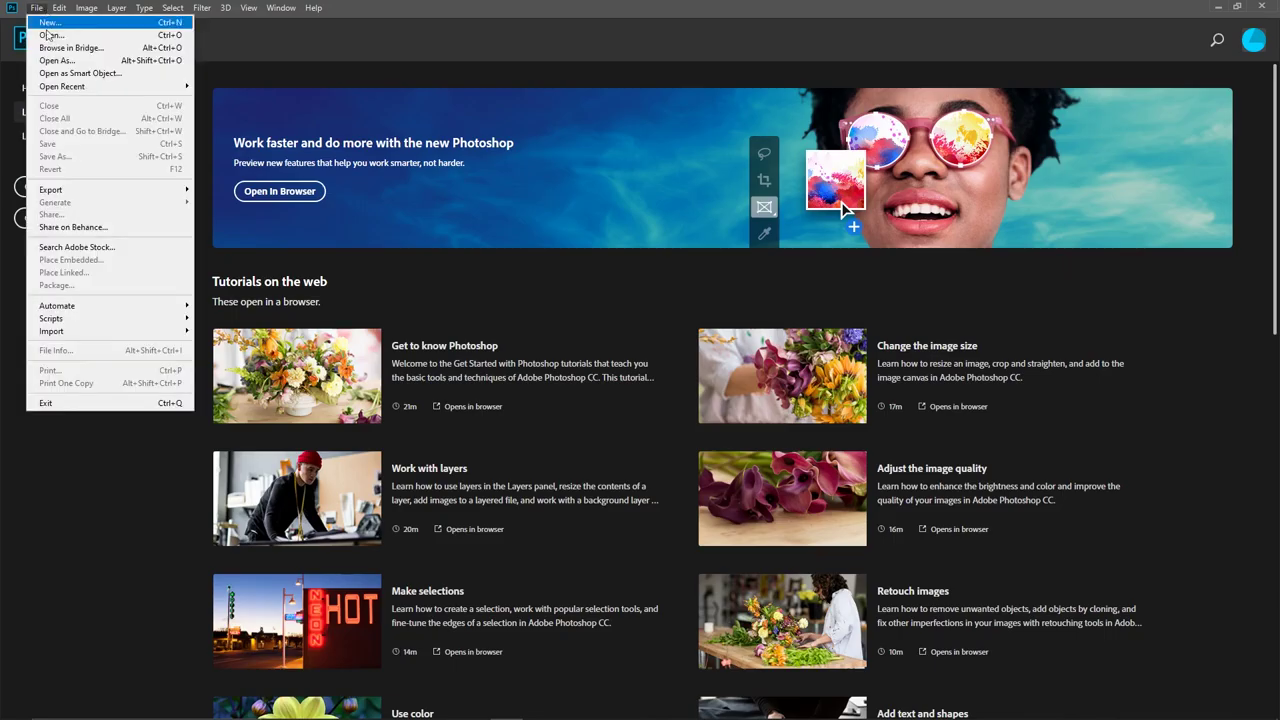
left_click(50, 42)
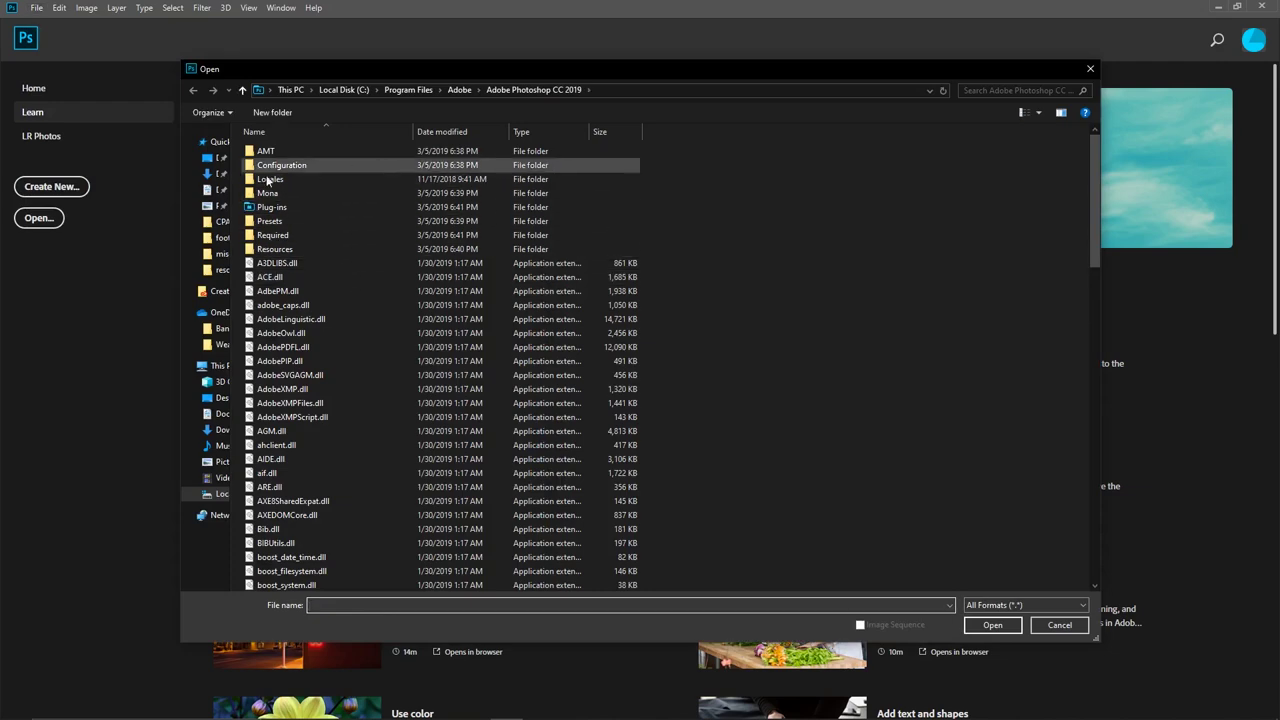
left_click(218, 221)
double_click(275, 165)
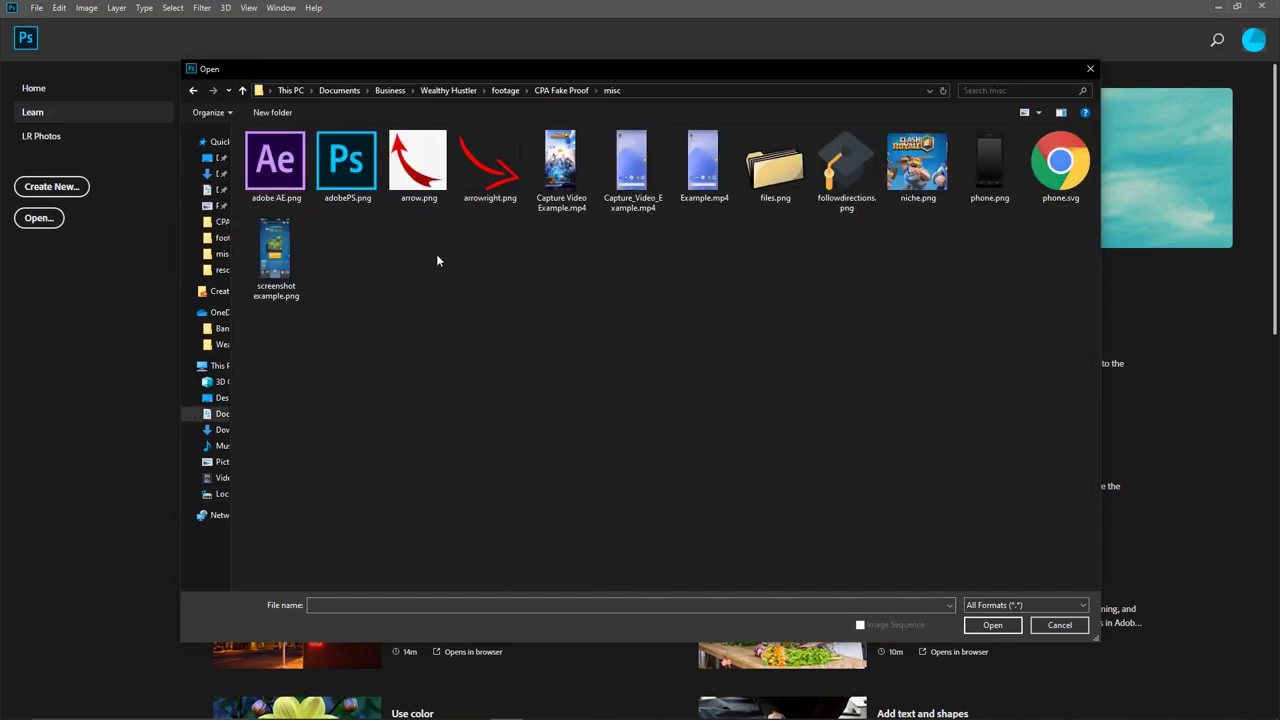
double_click(296, 262)
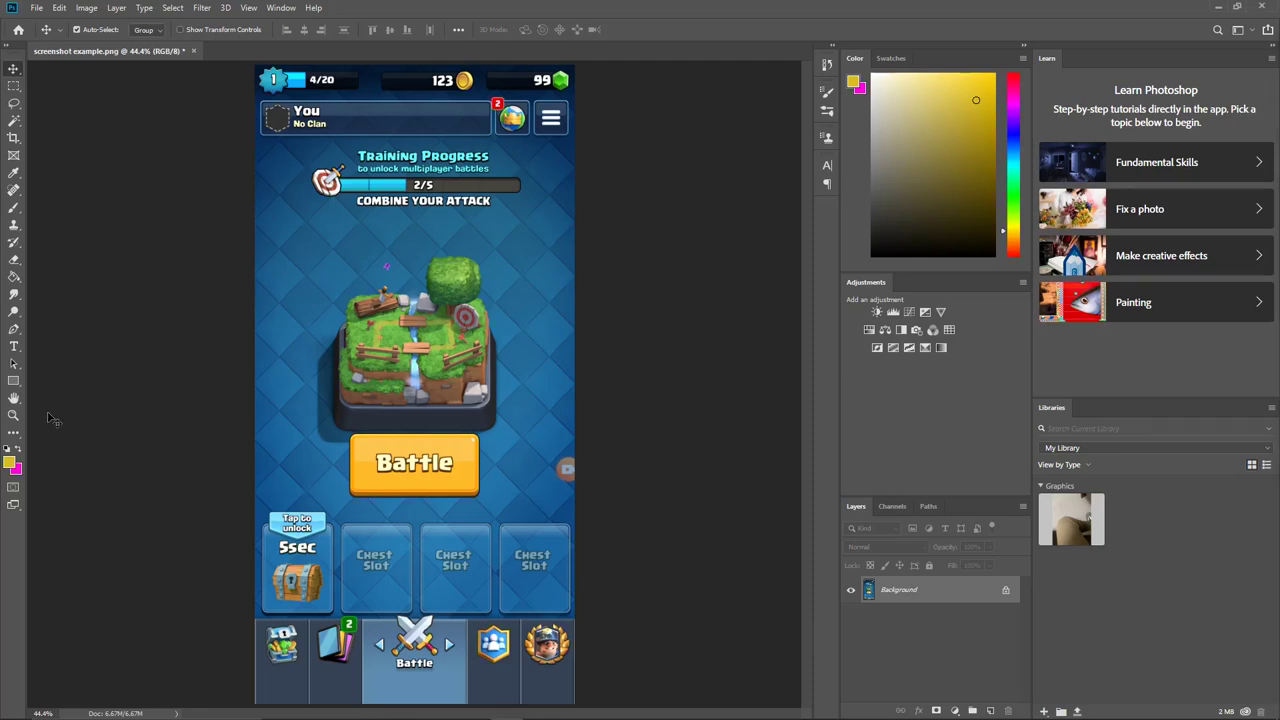
- Zoom to 300% on the top-right 99 gem counter and select the Rectangular Marquee tool
left_click(14, 415)
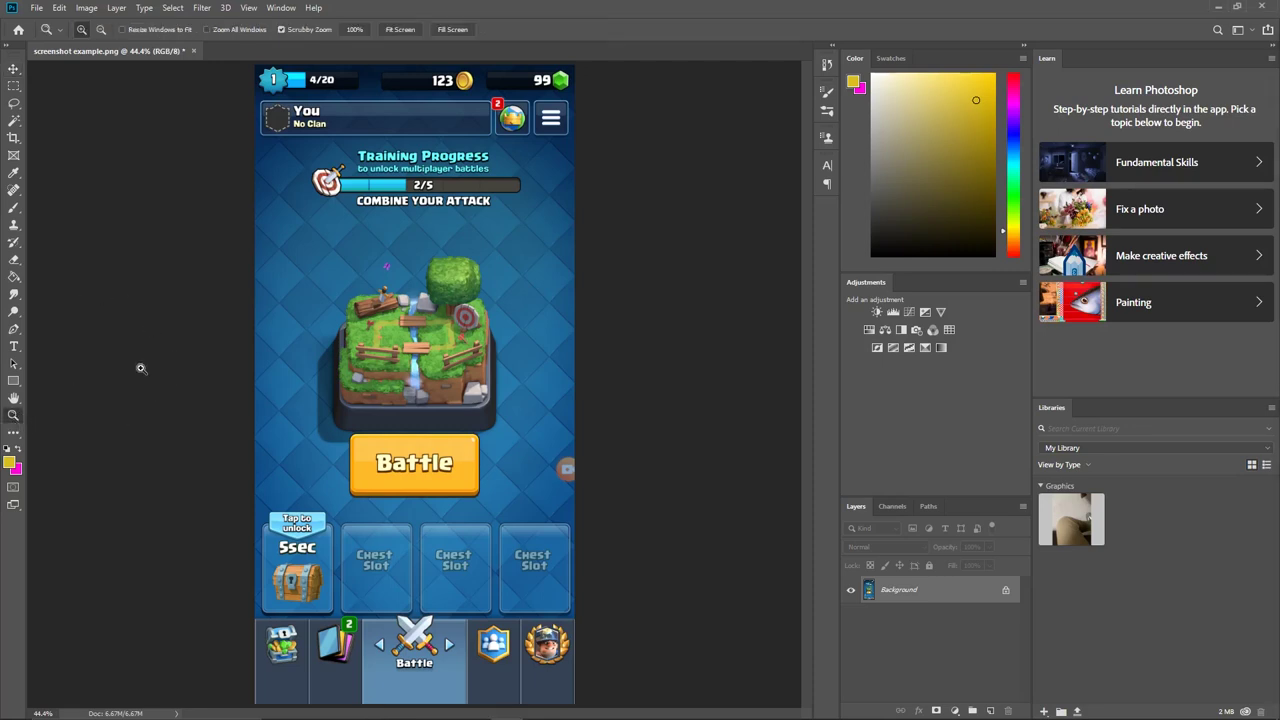
left_click(540, 89)
left_click(535, 130)
left_click(528, 180)
left_click(521, 223)
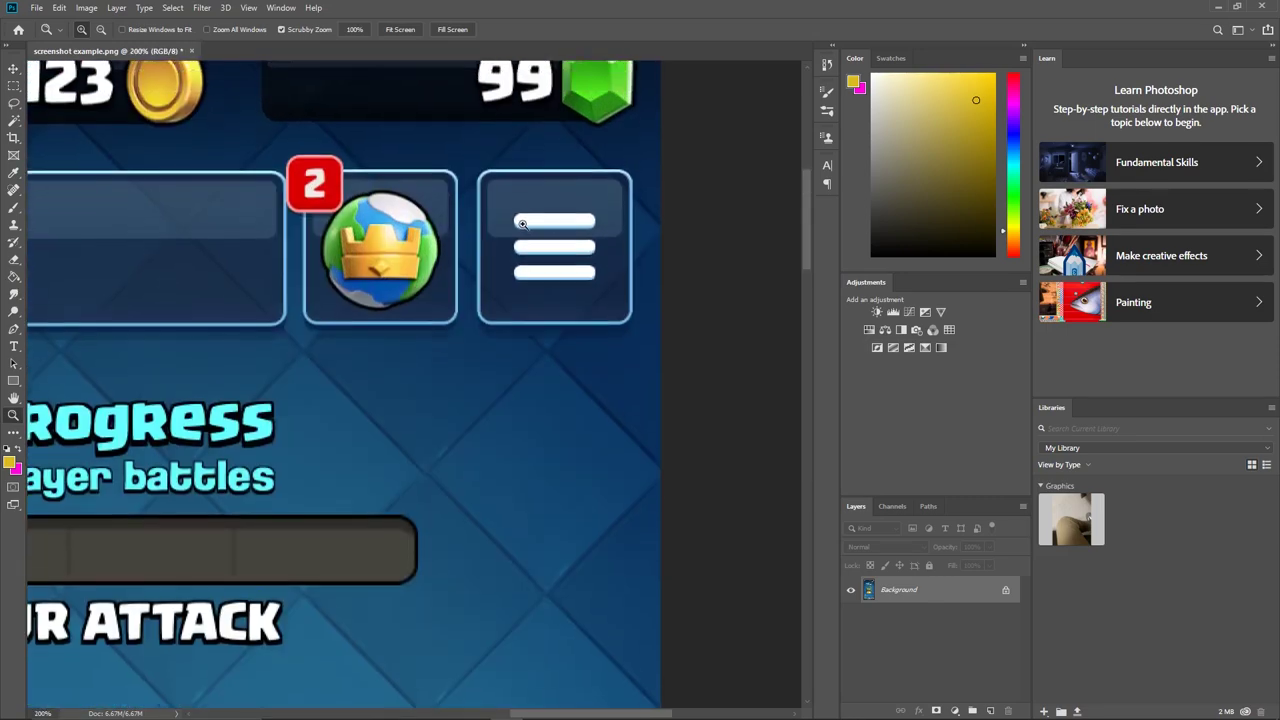
scroll(521, 223, "up", 3)
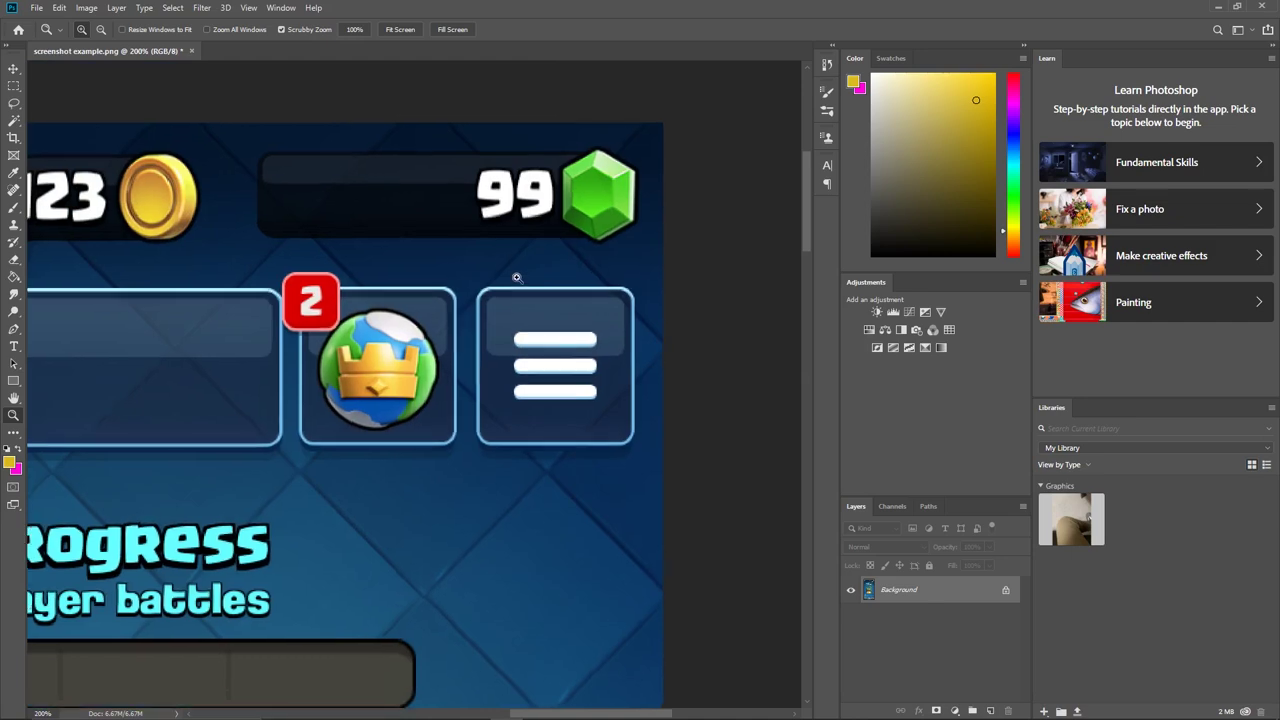
left_click(517, 277)
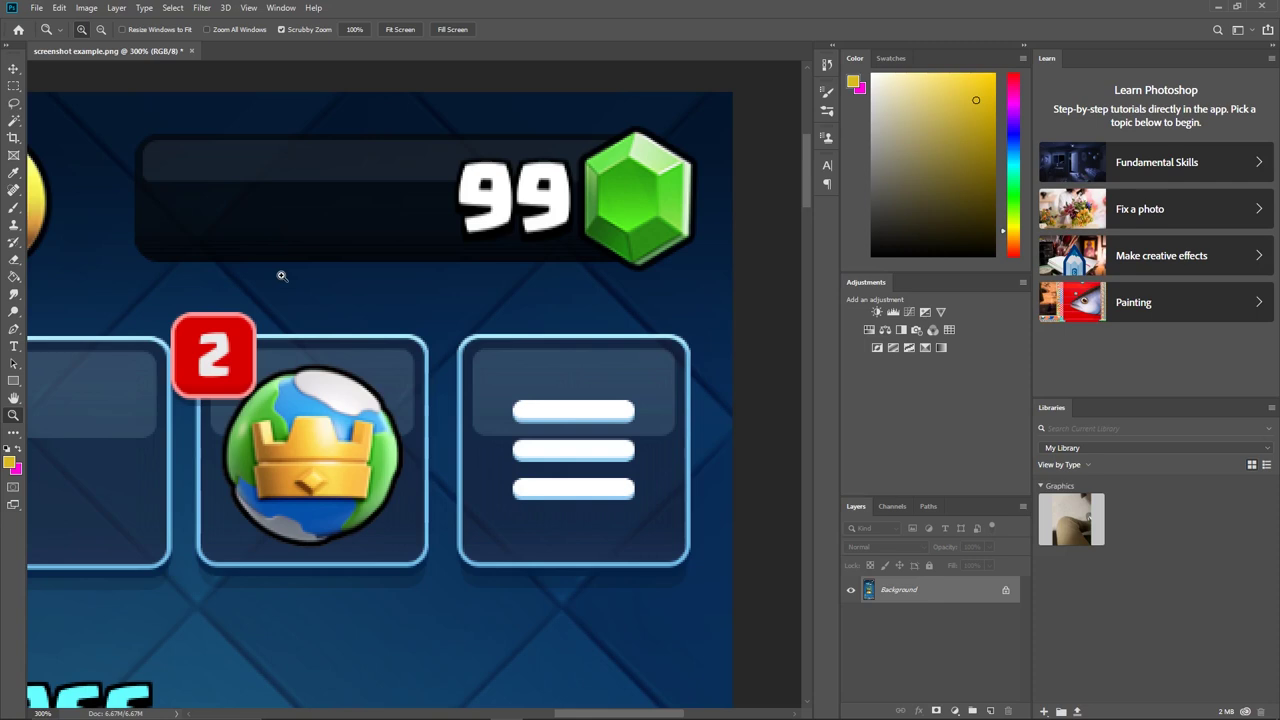
left_click(14, 86)
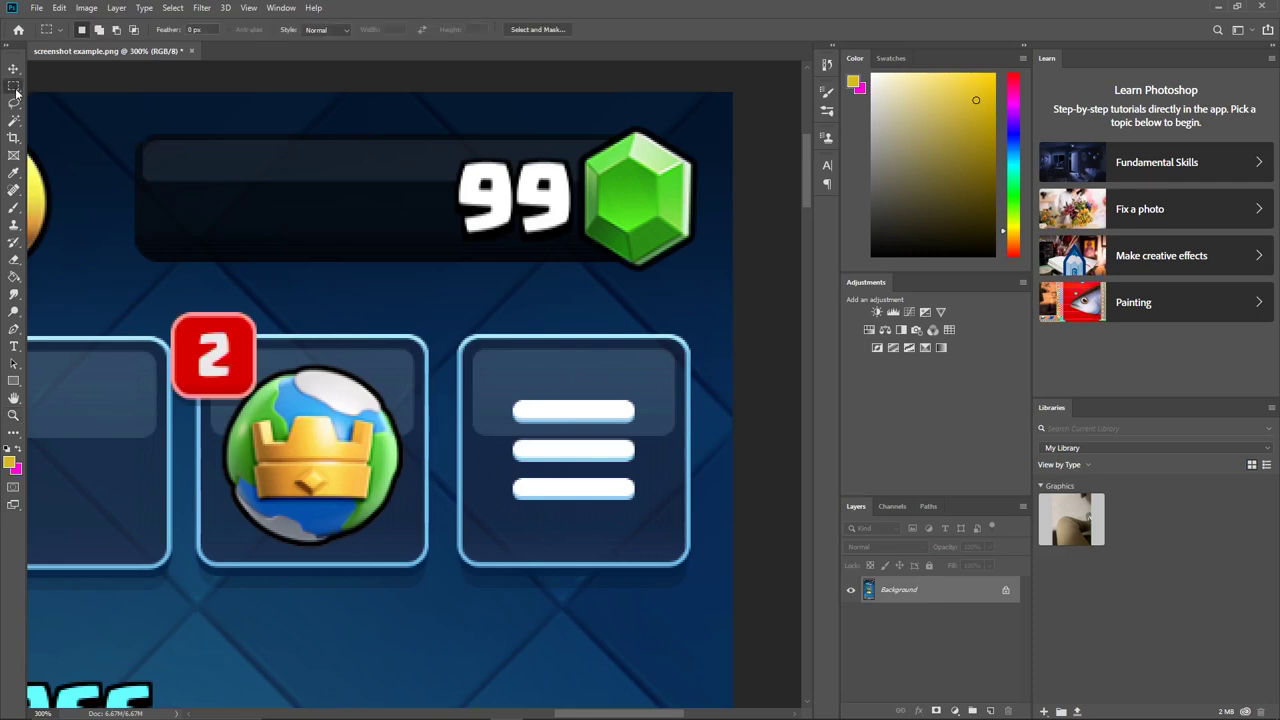
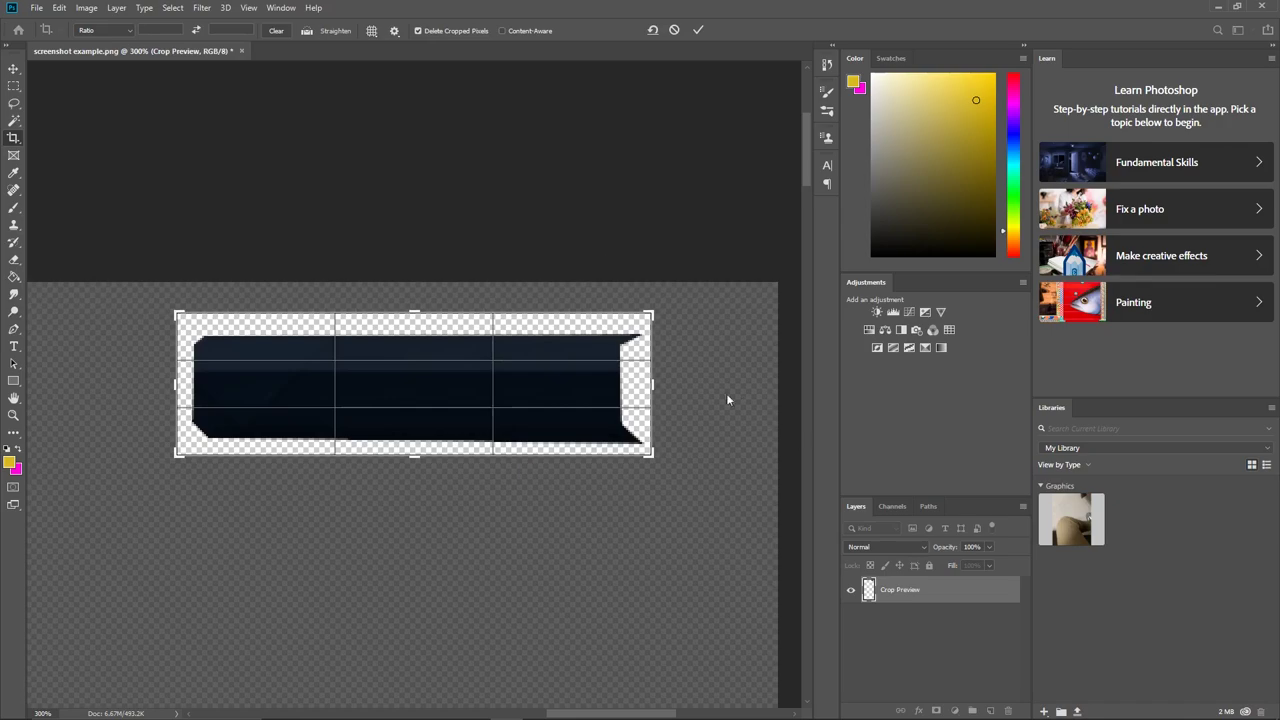
- Pull the crop box's top, bottom and right edges in around the dark bar, then zoom out
left_click_drag(412, 311, 415, 320)
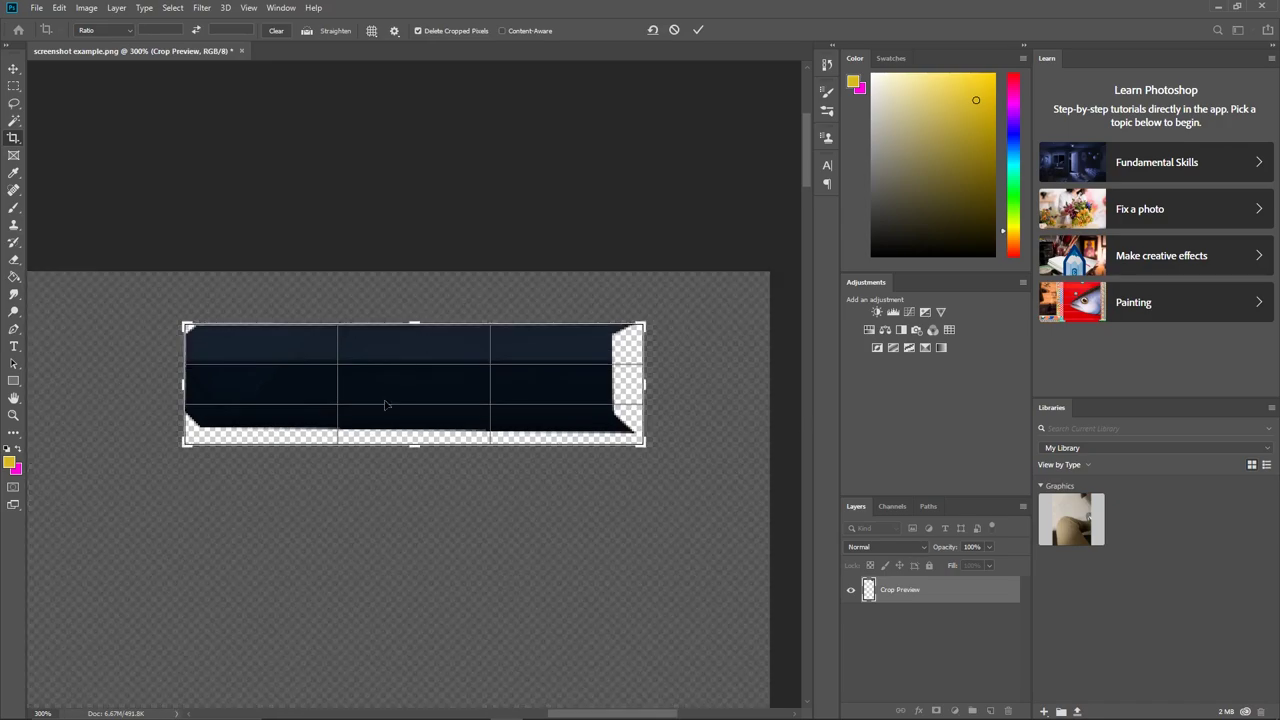
left_click_drag(403, 446, 411, 441)
mouse_move(645, 384)
left_mouse_down()
mouse_move(671, 374)
mouse_move(641, 388)
left_mouse_up()
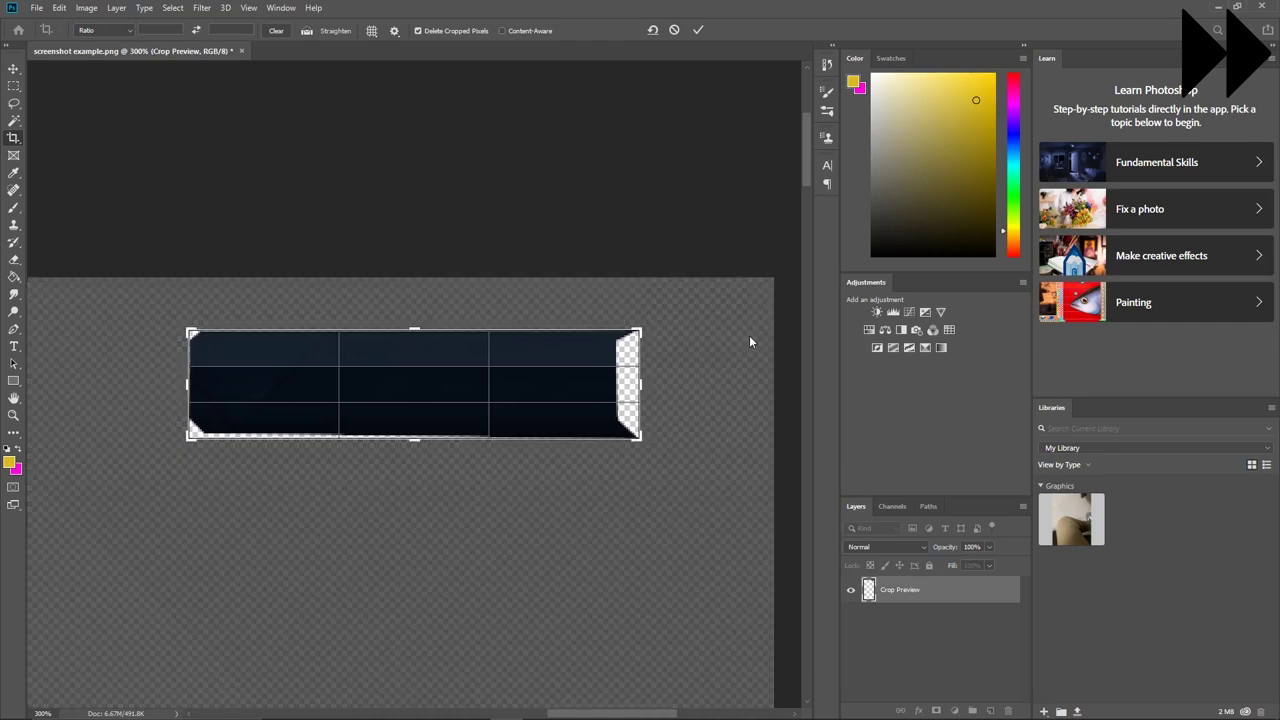
key("ctrl+1")
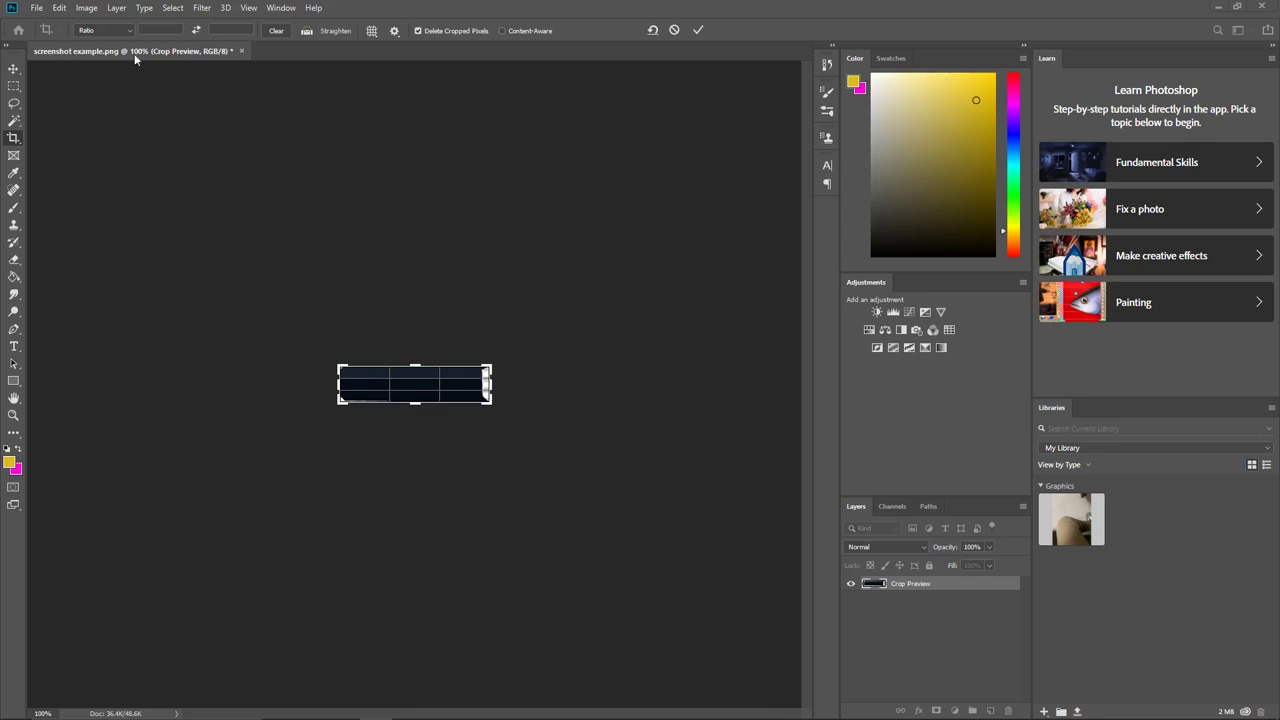
- Apply the crop and save it as overlay.png in the fake proof folder
left_click(36, 8)
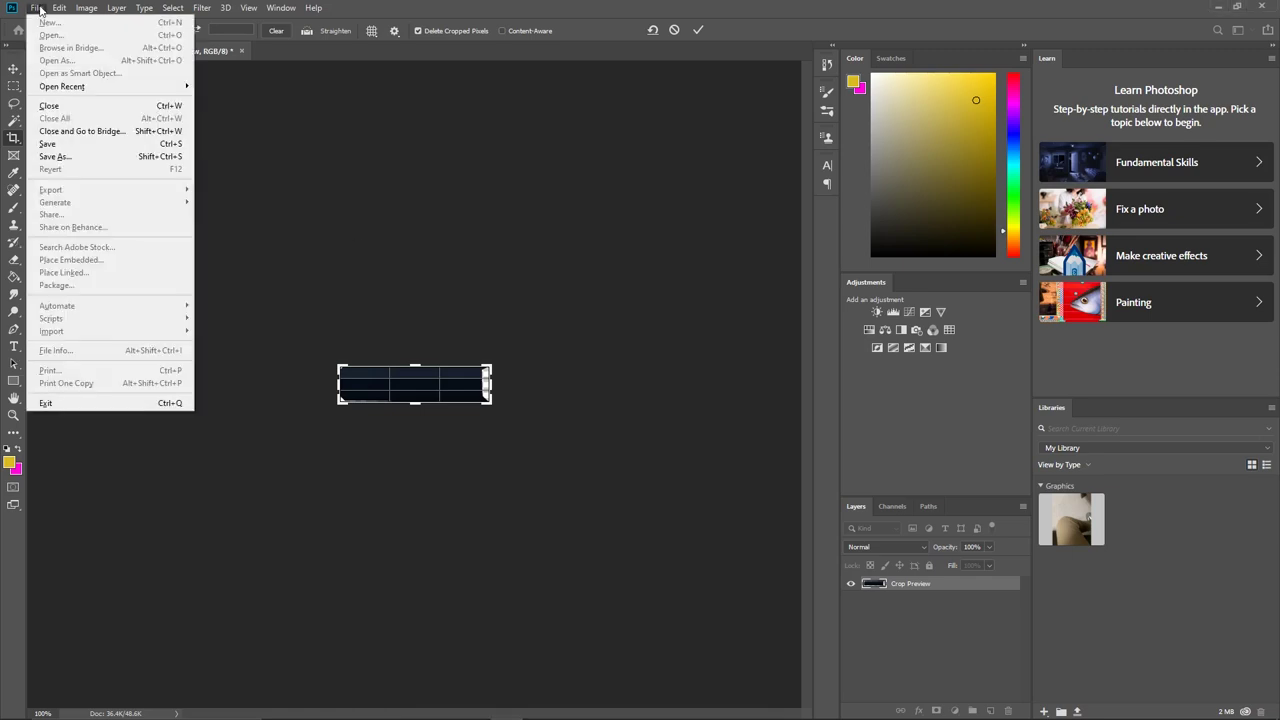
left_click(72, 157)
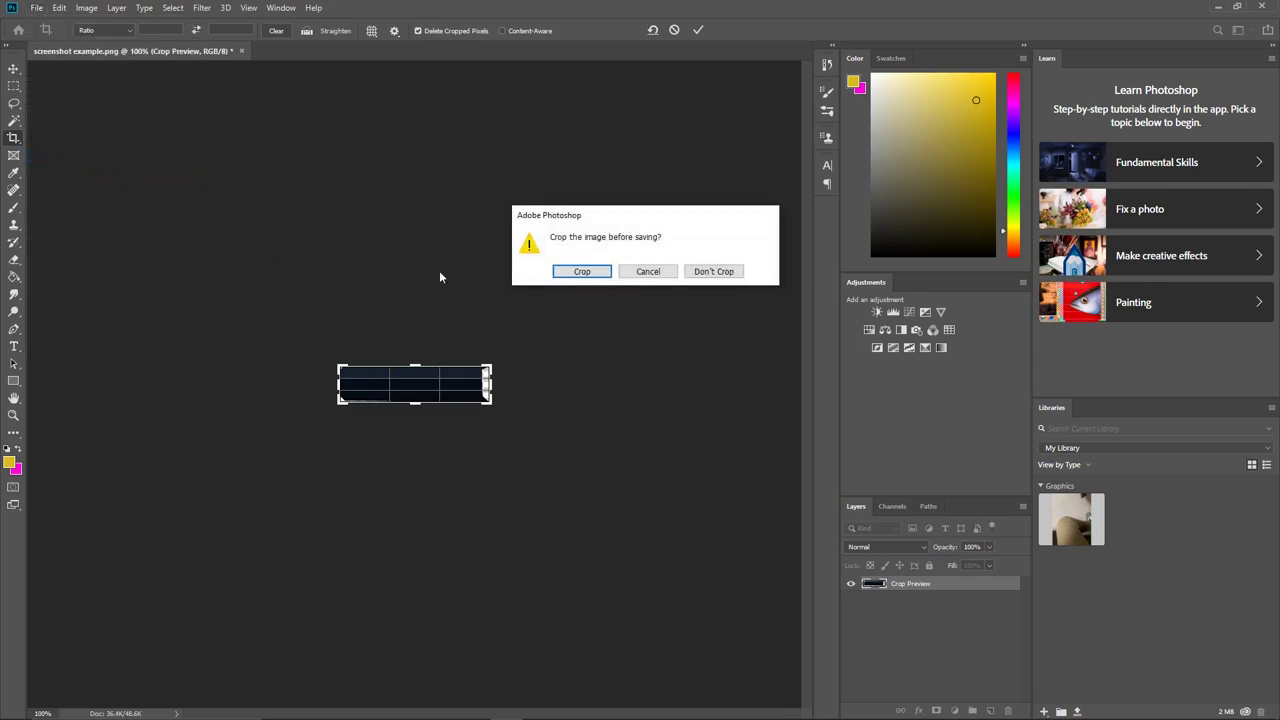
left_click(582, 265)
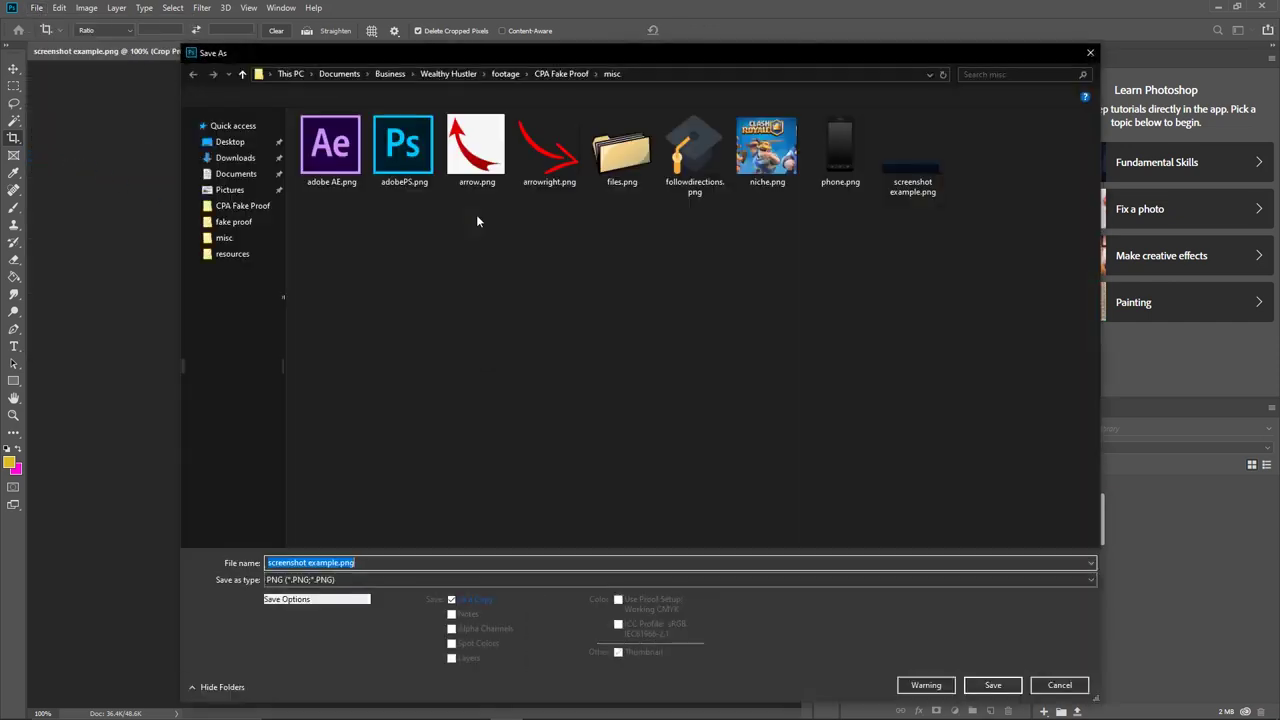
left_click(240, 222)
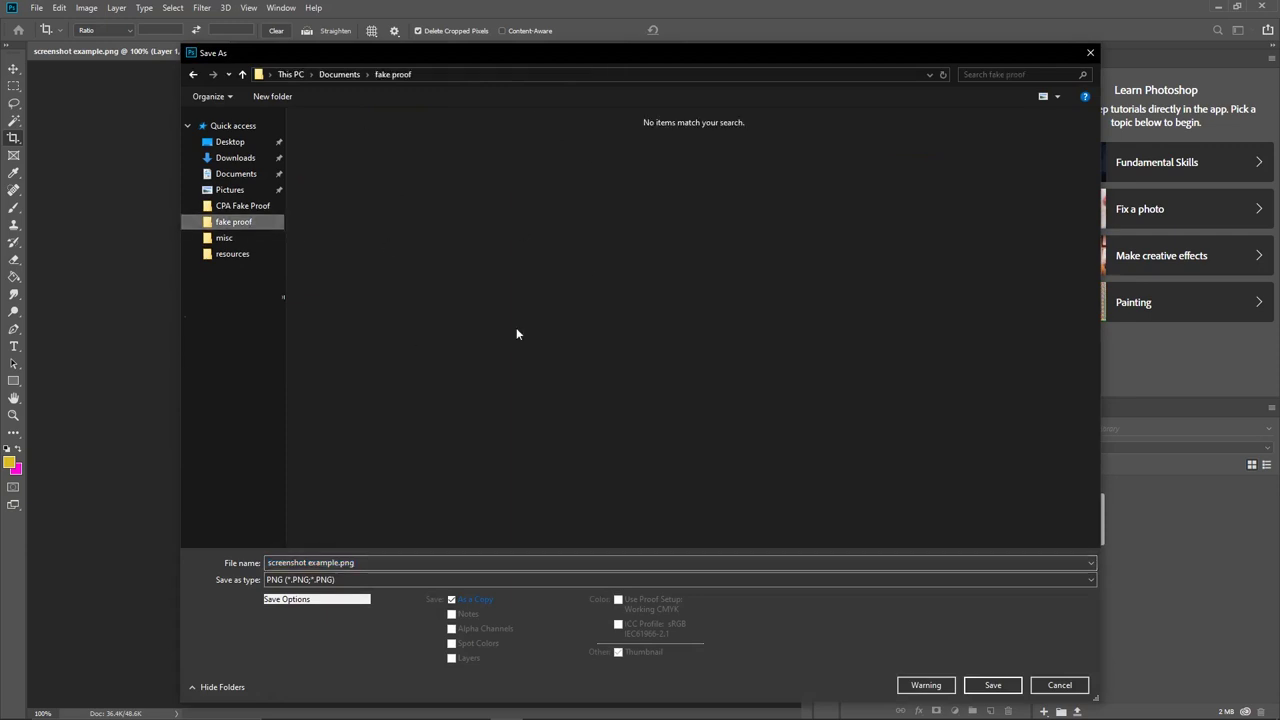
left_click(367, 561)
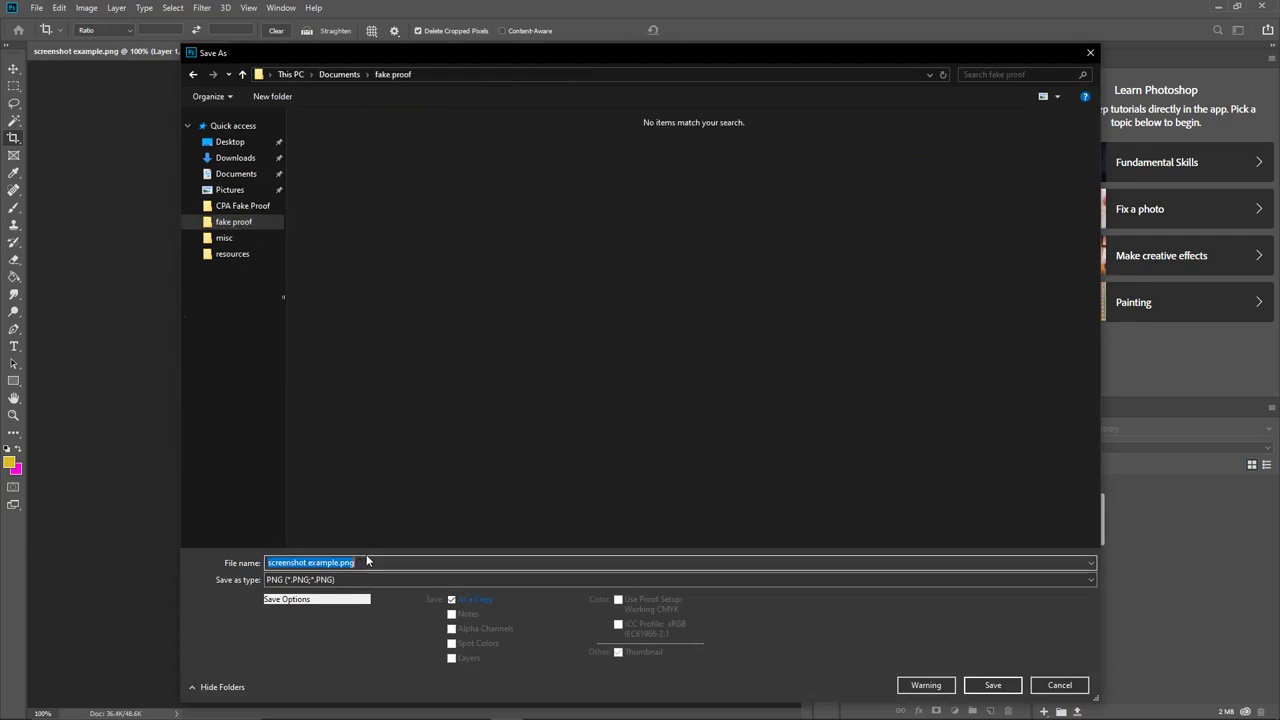
type("overlay")
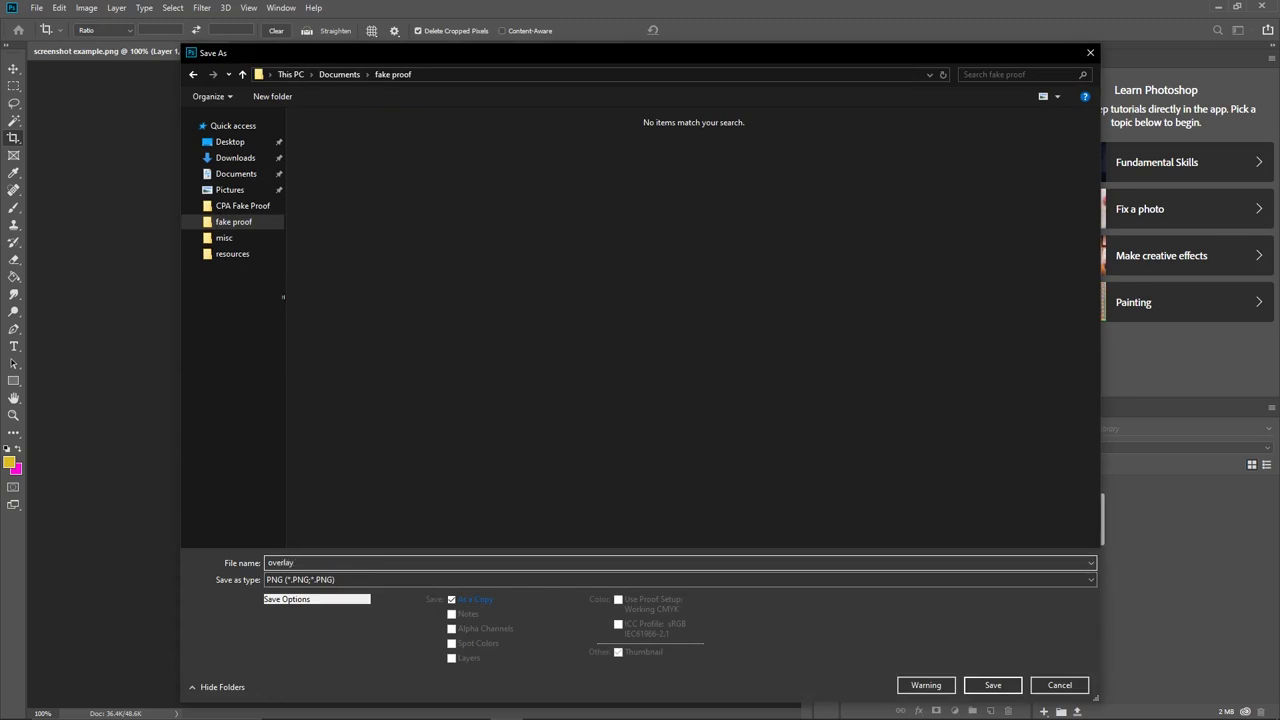
key("Return")
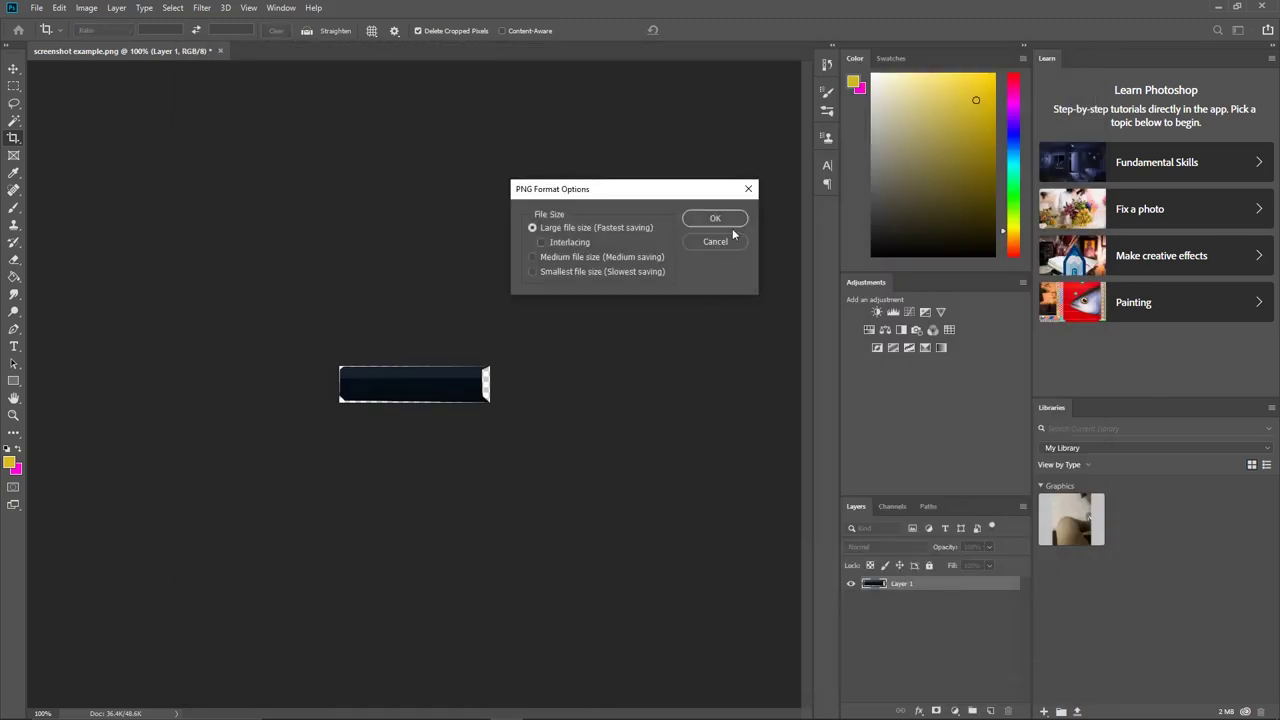
left_click(727, 218)
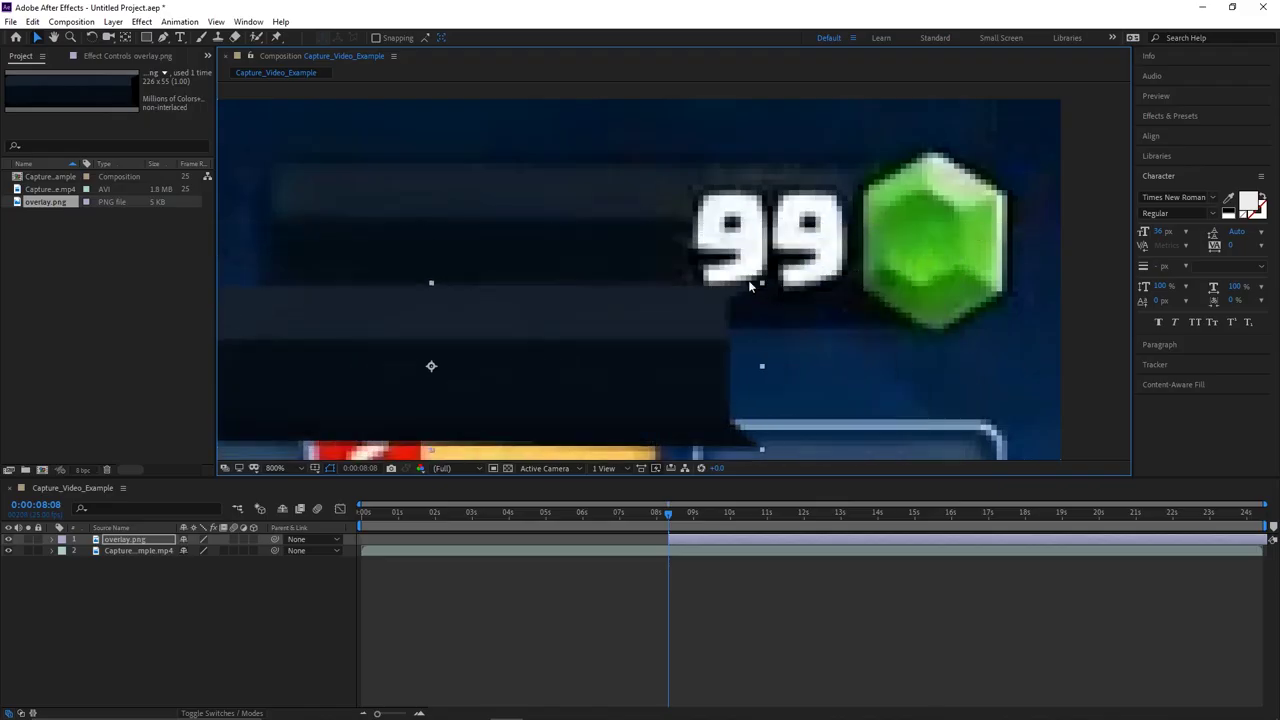
- Fit the overlay layer back over the 99 count and preview the counting animation
left_click_drag(1042, 208, 706, 271)
left_click_drag(624, 318, 286, 215)
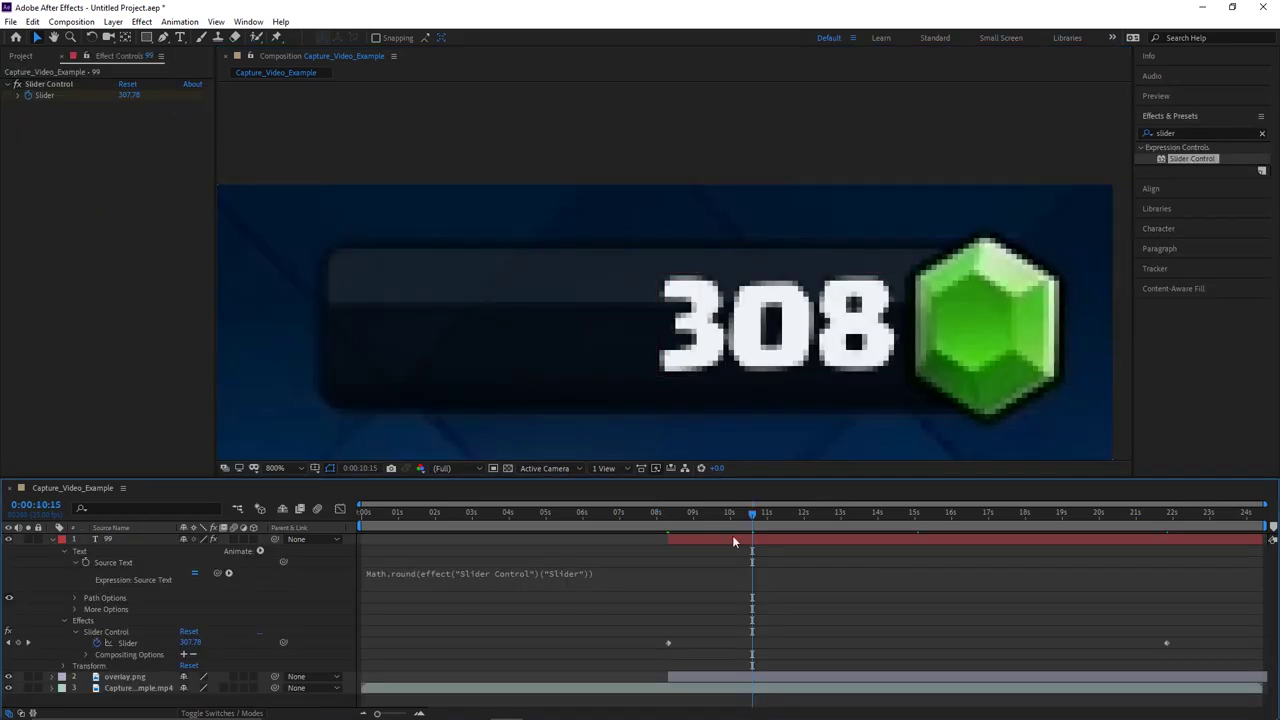
left_click_drag(749, 512, 677, 516)
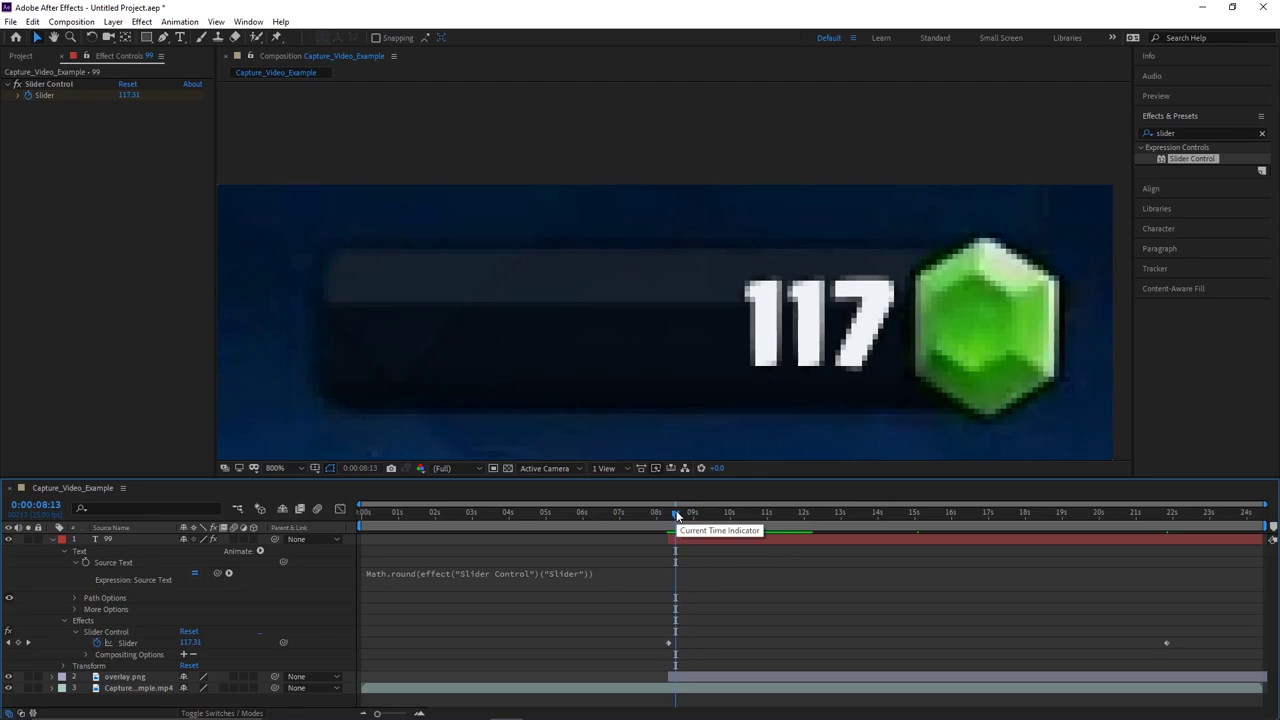
key("space")
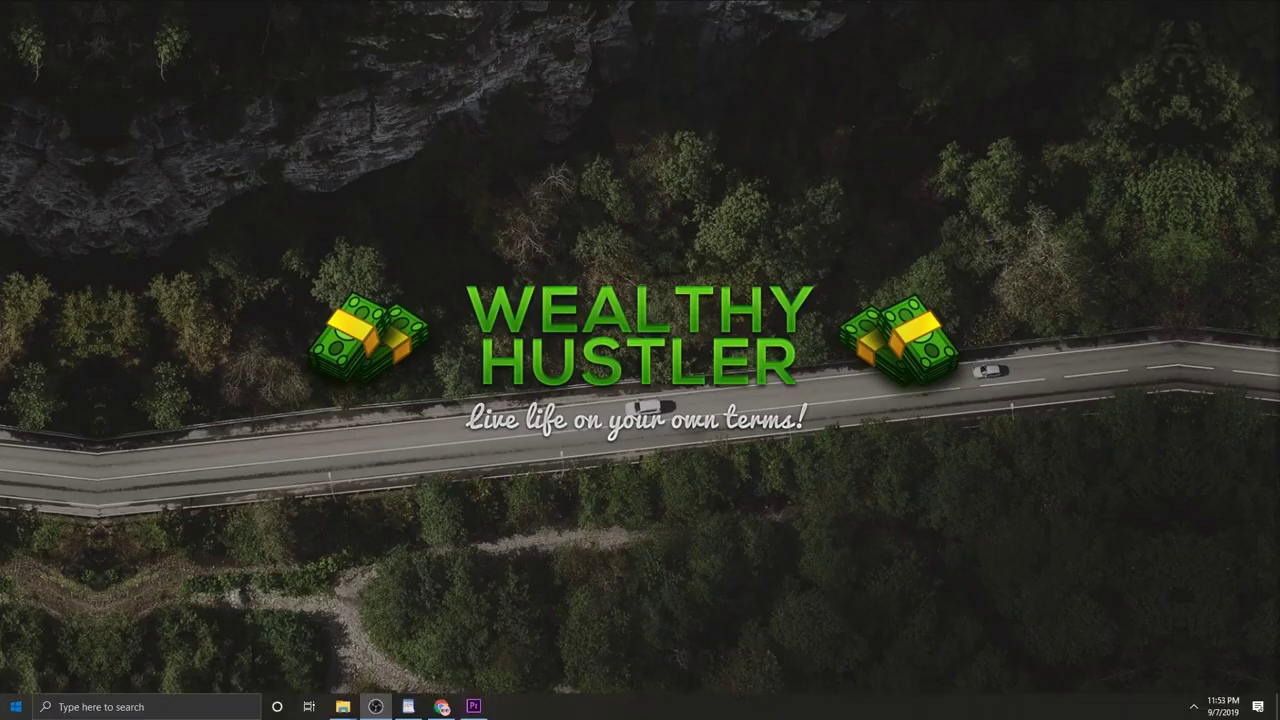
- Launch After Effects 2019 from Windows search by typing 'adobe'
key("super")
type("adobe")
key("Down")
key("Return")
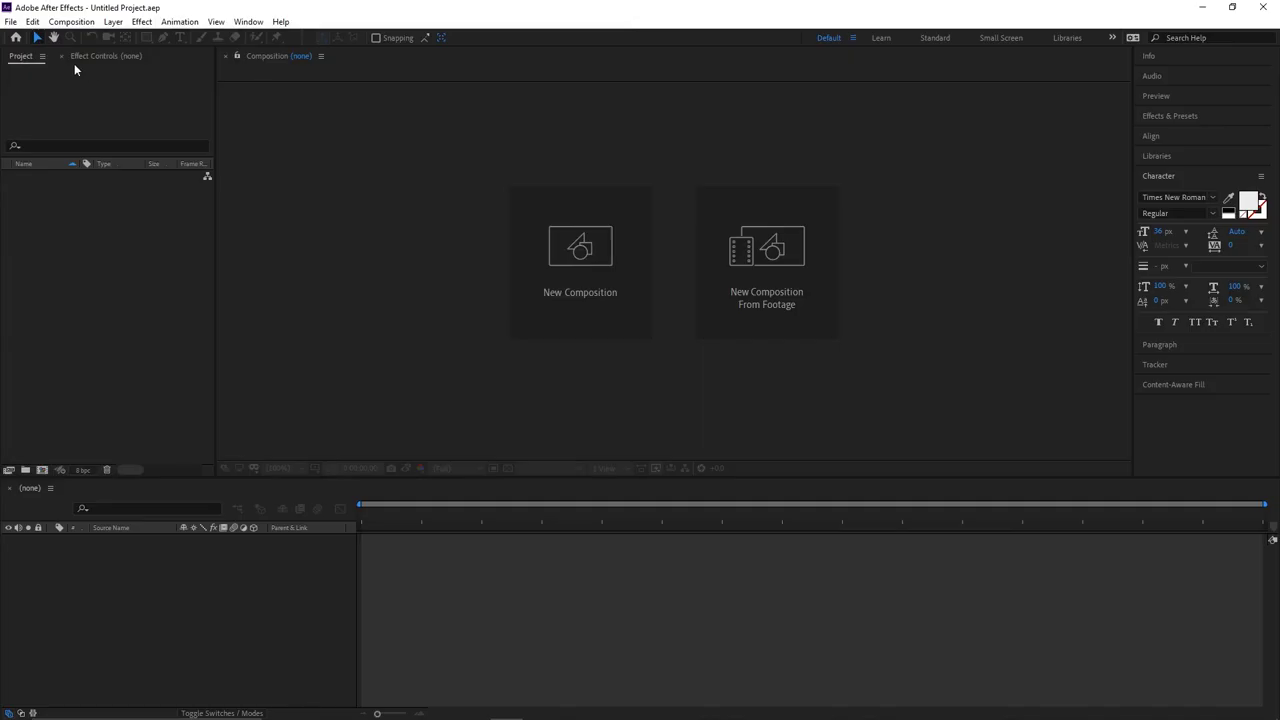
- Import Capture_Video_Example.mp4 and overlay.png from fake proof, then build a composition from the video
left_click(10, 21)
mouse_move(150, 207)
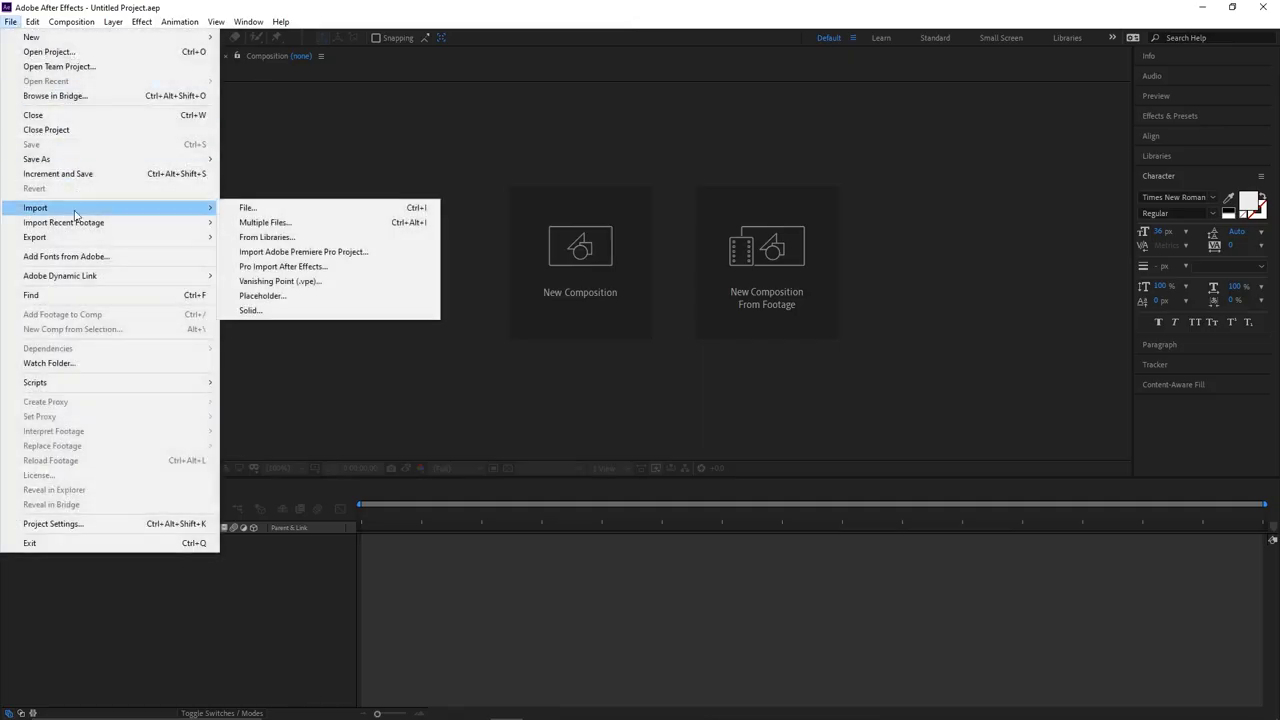
left_click(340, 212)
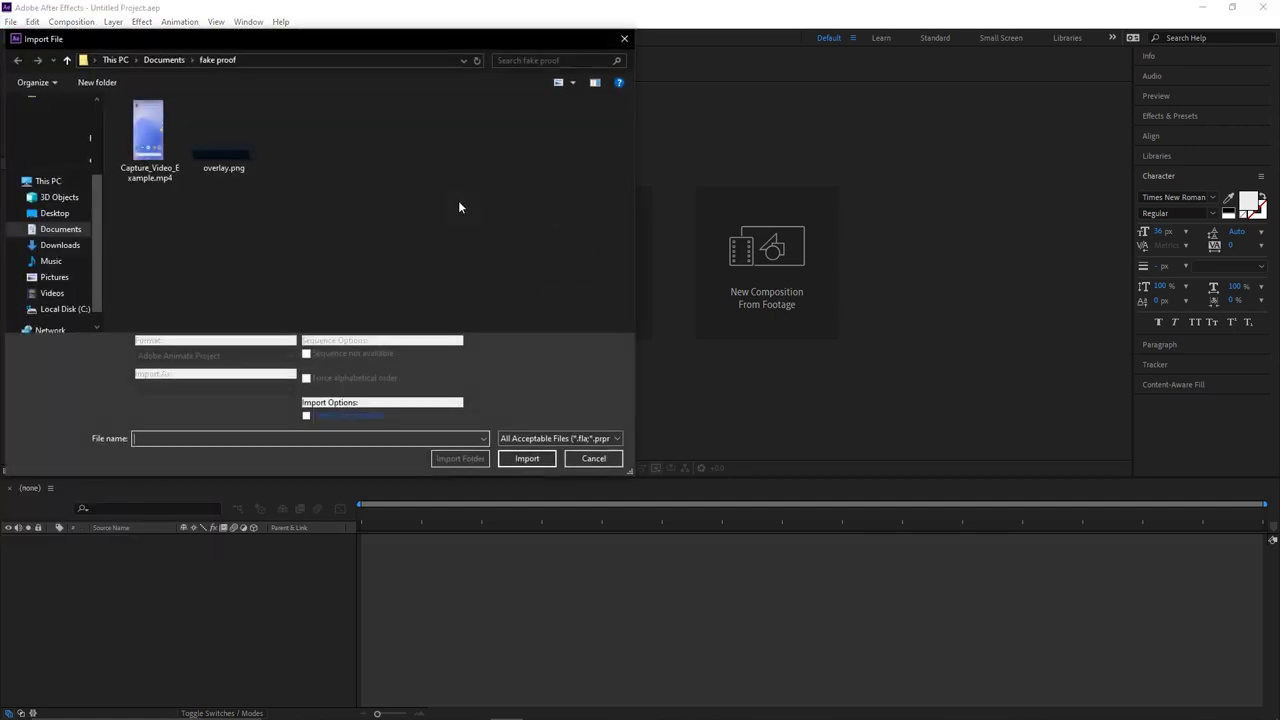
left_click(180, 176)
left_click(233, 165, "ctrl")
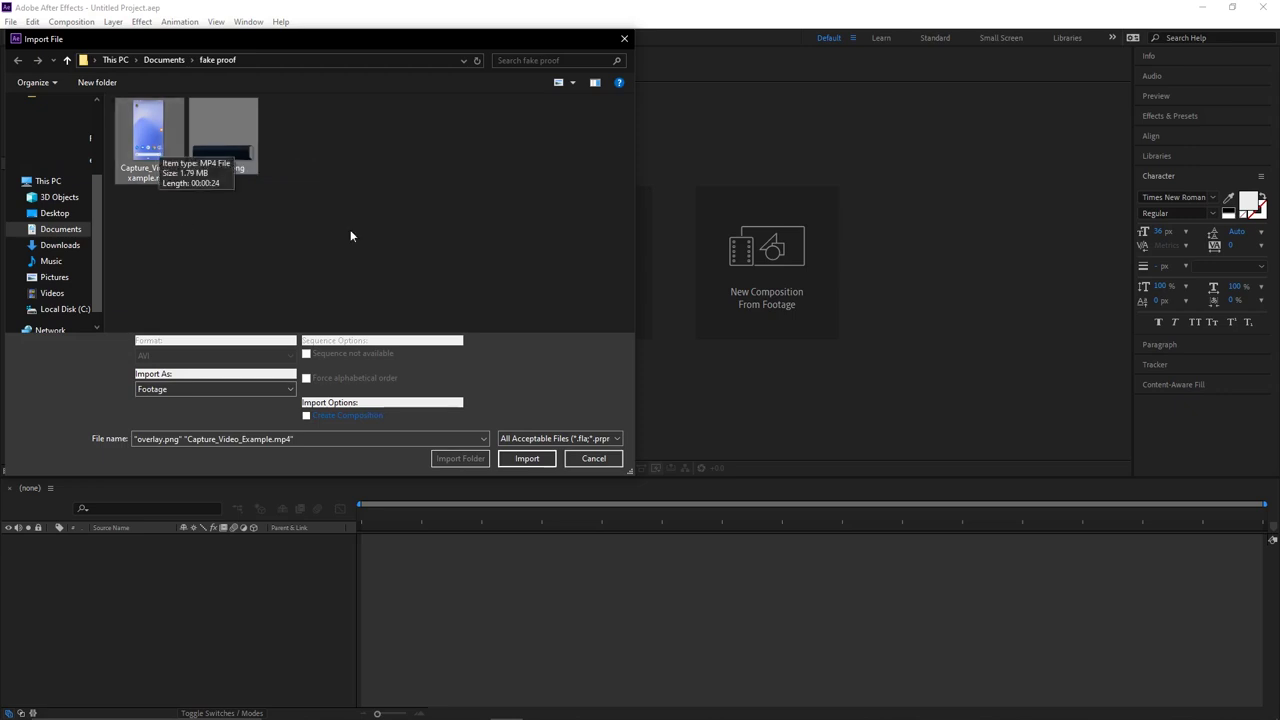
left_click(527, 458)
left_click_drag(50, 177, 124, 592)
left_click(250, 632)
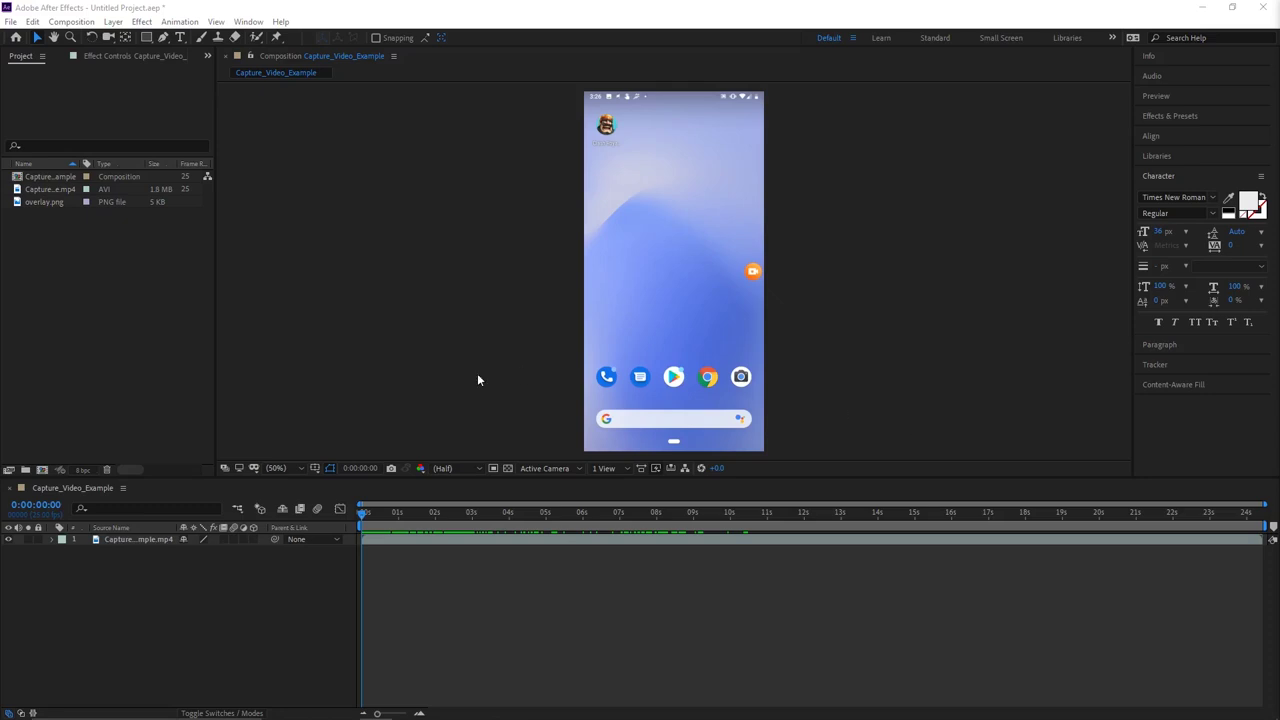
- Move the playhead to 0:00:08:08 and add overlay.png to the composition there
left_click(377, 513)
left_click_drag(377, 512, 668, 507)
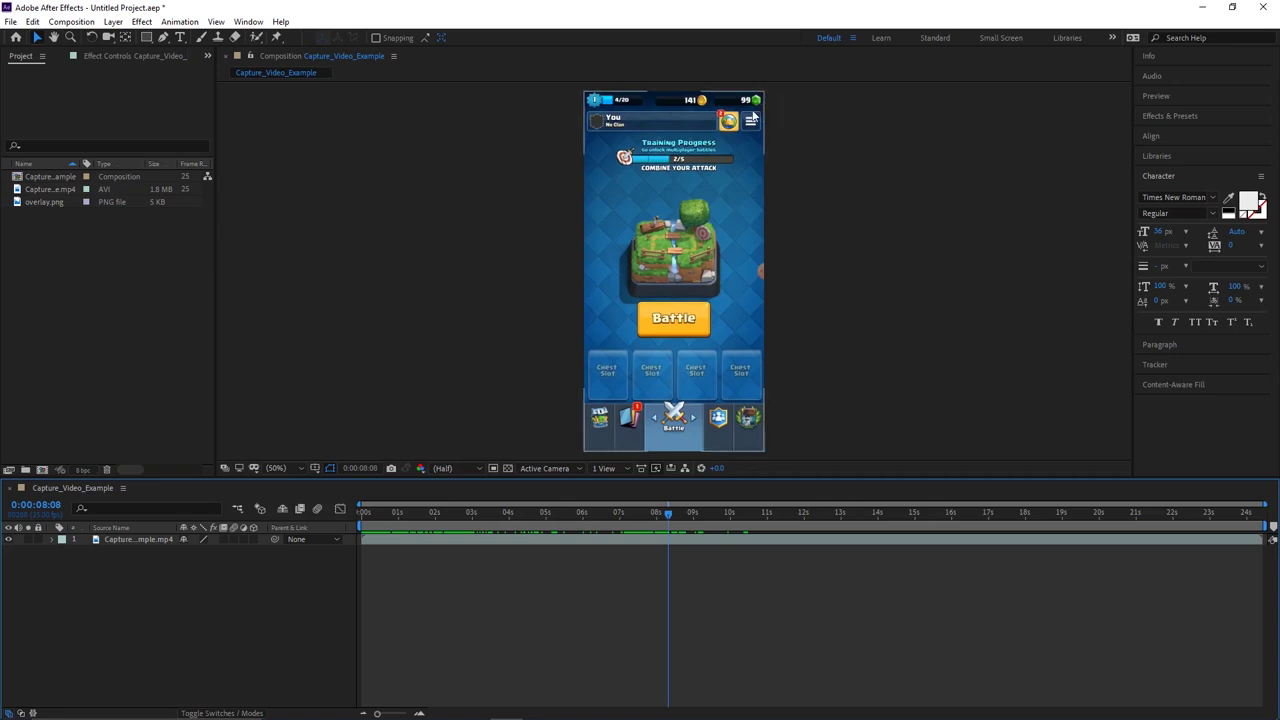
left_click(154, 206)
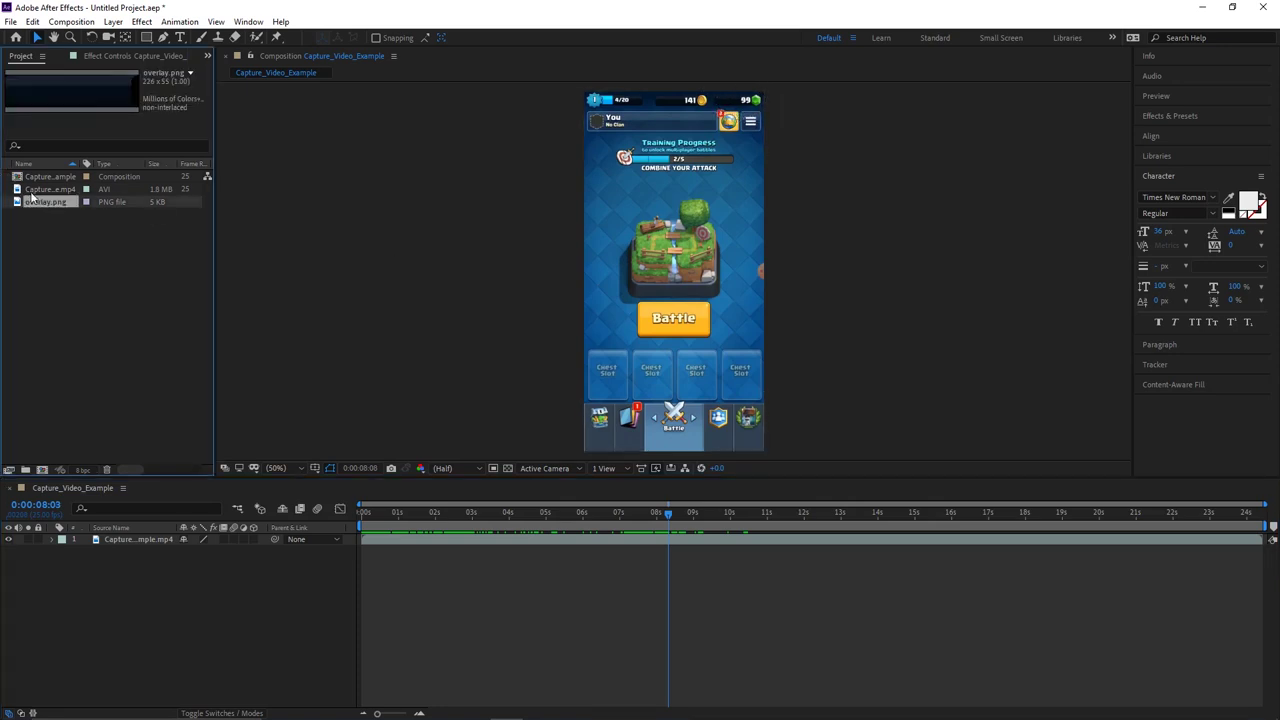
left_click_drag(37, 201, 670, 515)
left_click_drag(668, 513, 668, 513)
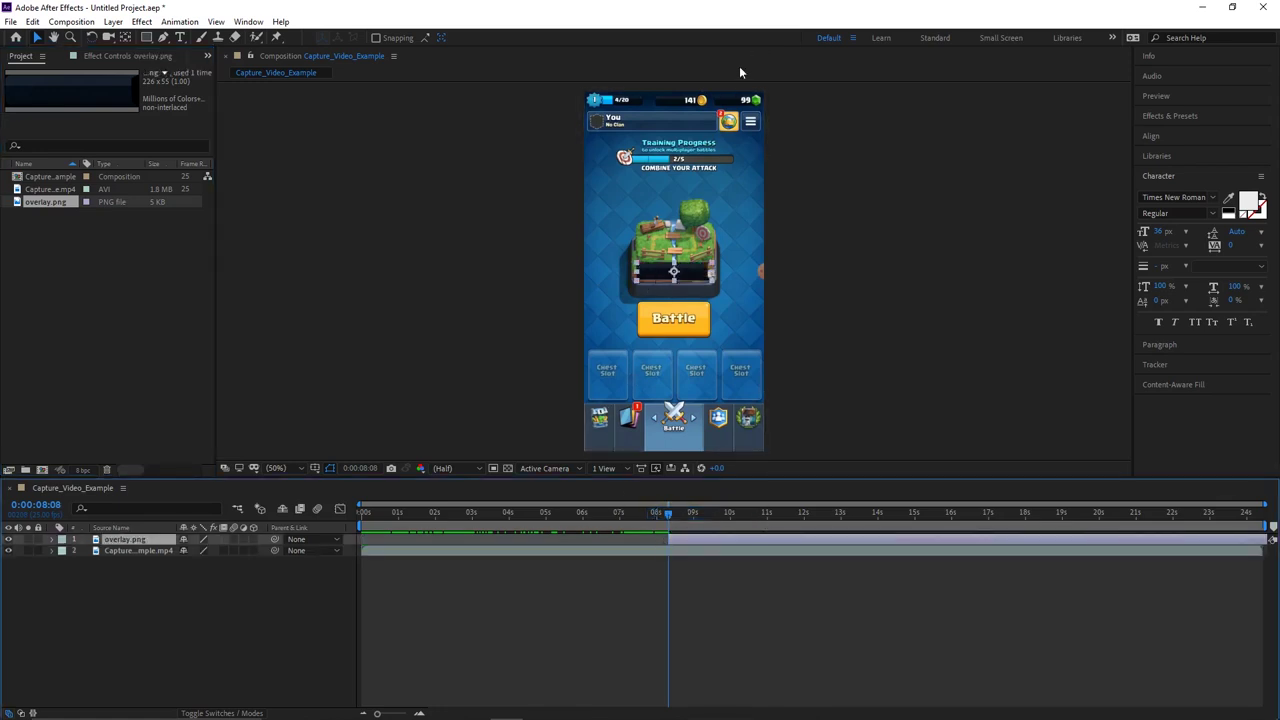
- Move the overlay up to the gem counter and zoom the view in to 800%
left_click(697, 268)
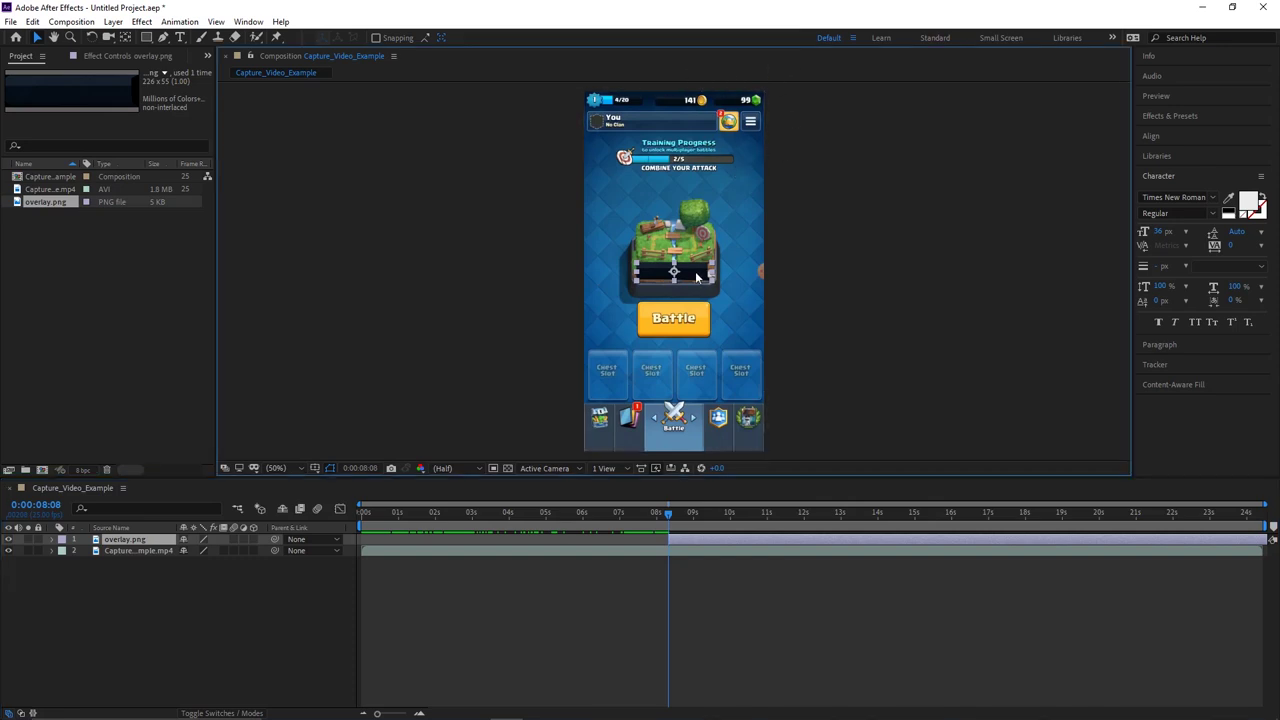
left_click_drag(695, 271, 746, 112)
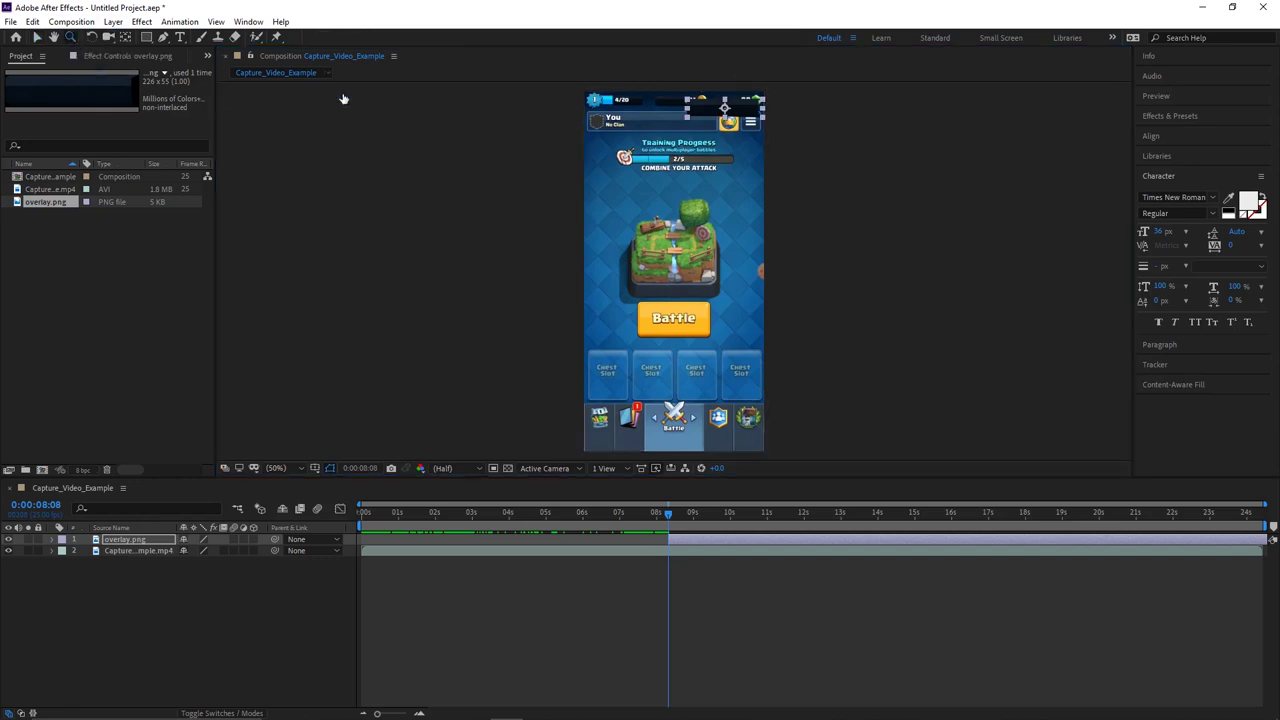
left_click(751, 101)
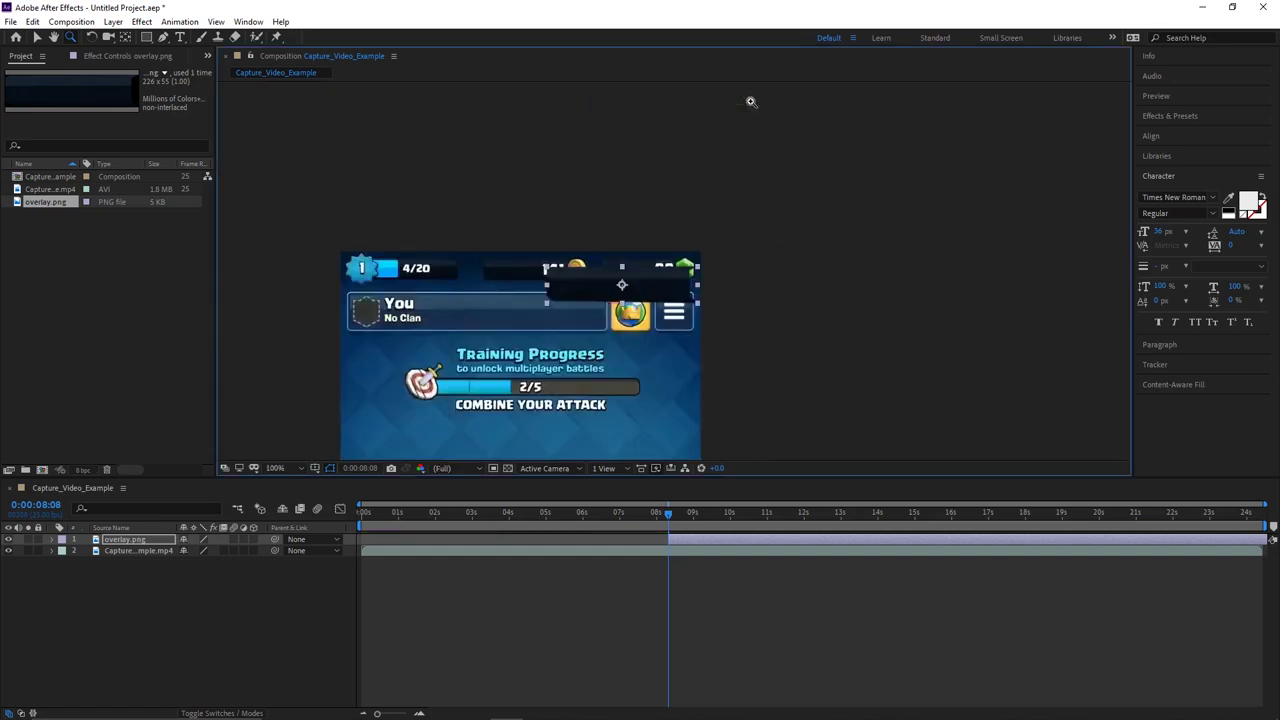
left_click(657, 275)
left_click(655, 276)
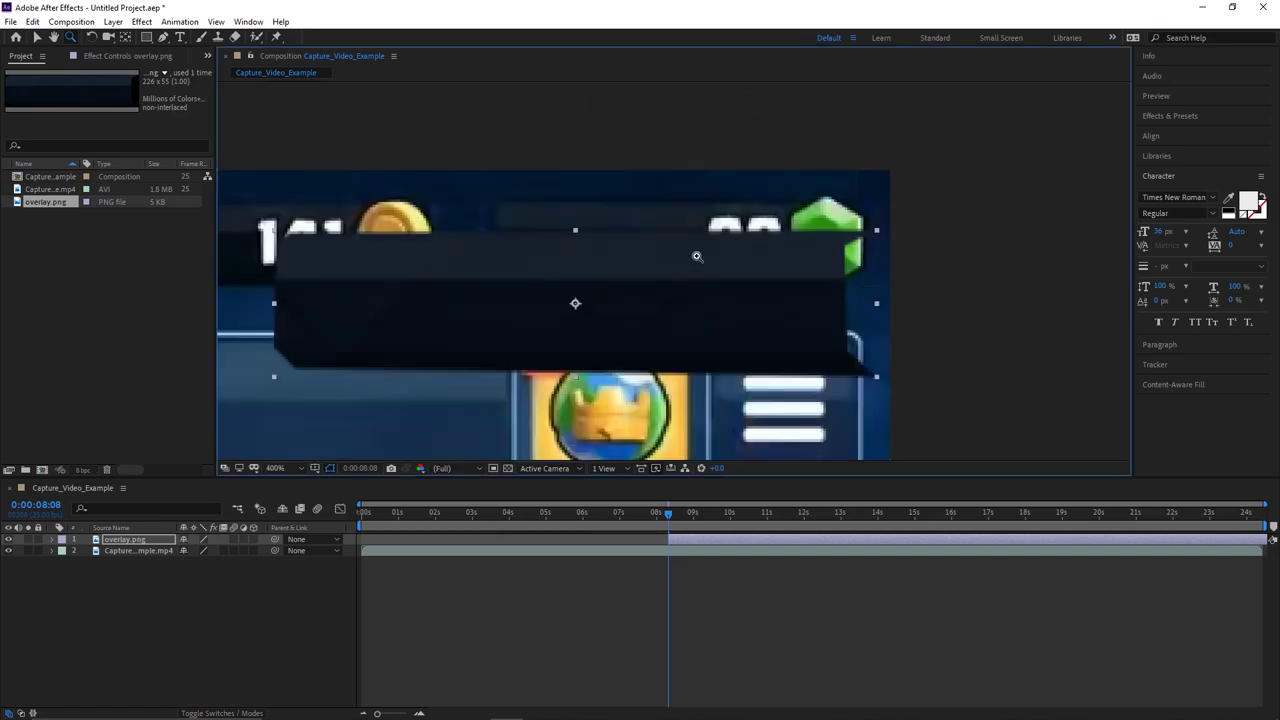
left_click(697, 256)
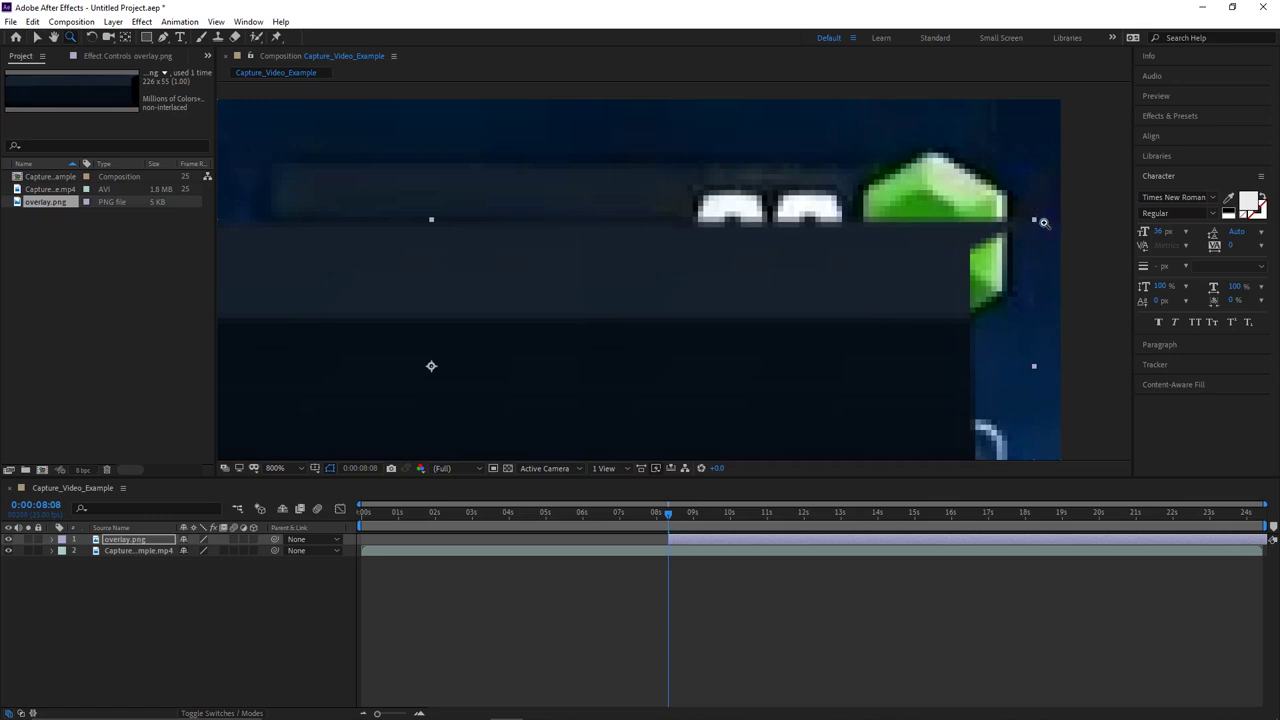
- Resize and nudge the overlay so it fully covers the 99 count
left_click(37, 37)
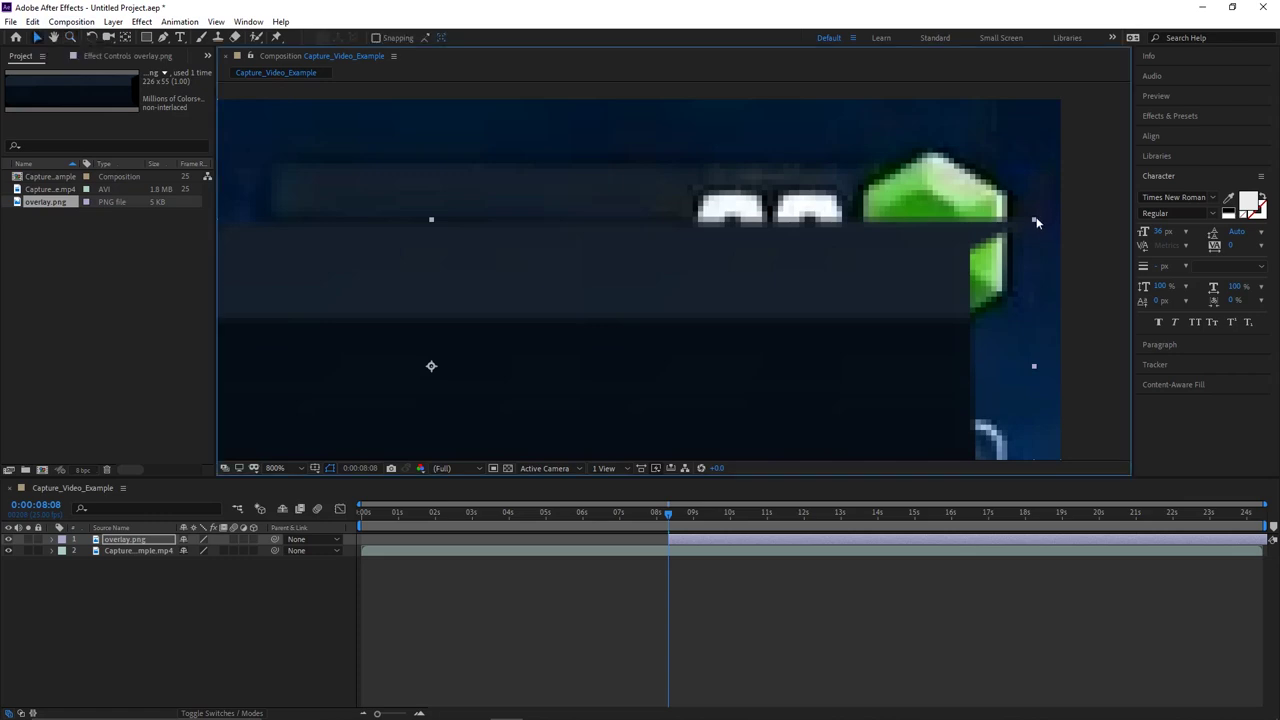
left_click_drag(1032, 222, 700, 286)
left_click_drag(606, 323, 781, 203)
left_click_drag(339, 244, 295, 240)
key("Left")
key("Left")
key("Left")
key("Left")
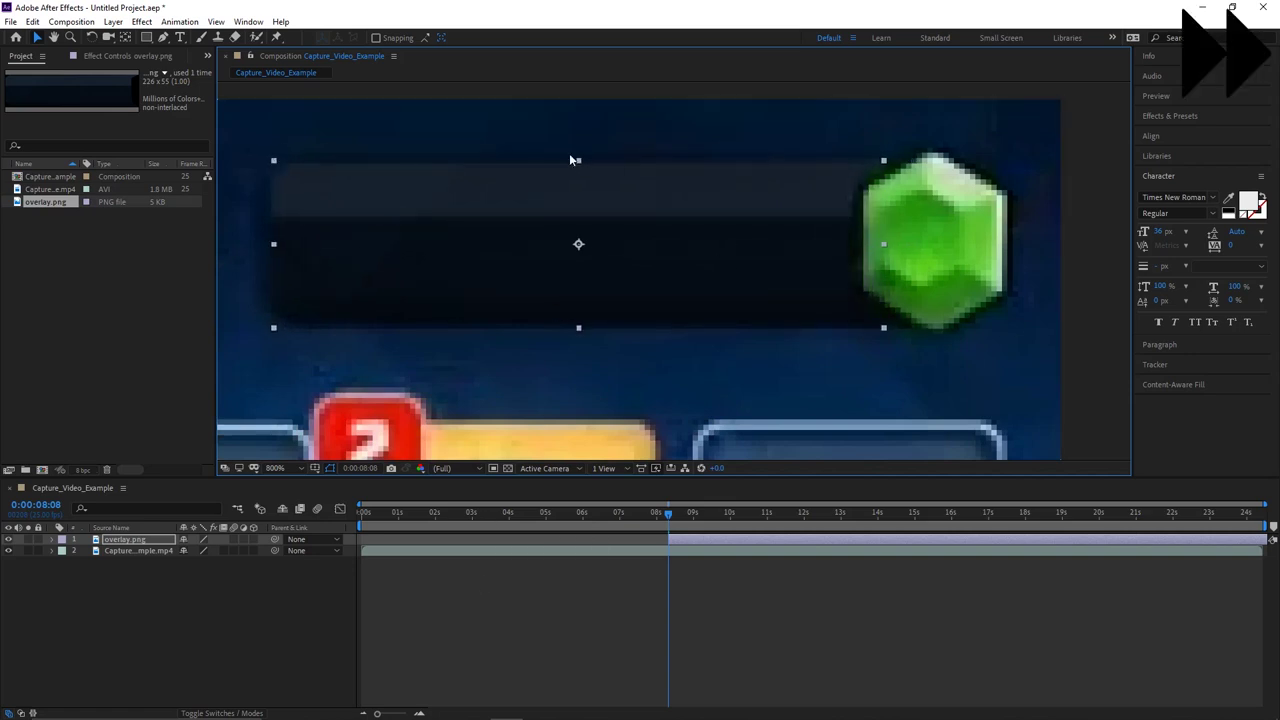
mouse_move(578, 160)
left_mouse_down()
mouse_move(580, 206)
mouse_move(585, 170)
left_mouse_up()
left_click_drag(883, 167, 878, 163)
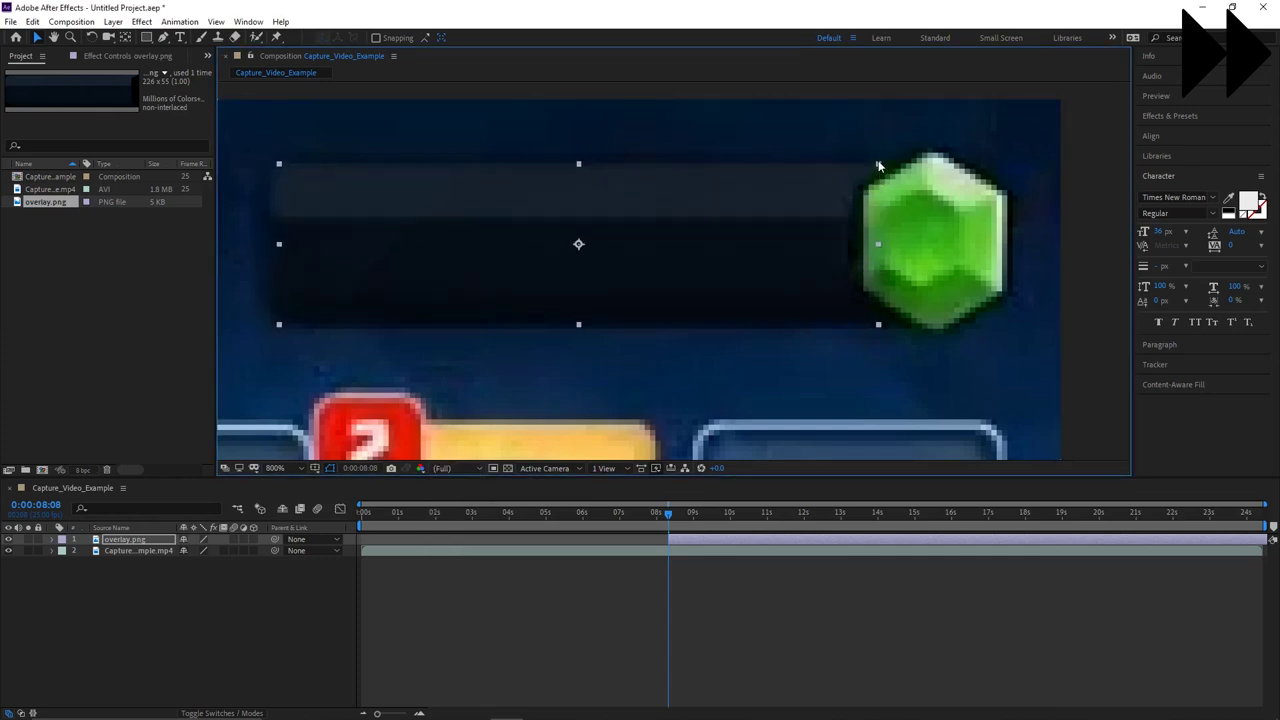
left_click(428, 372)
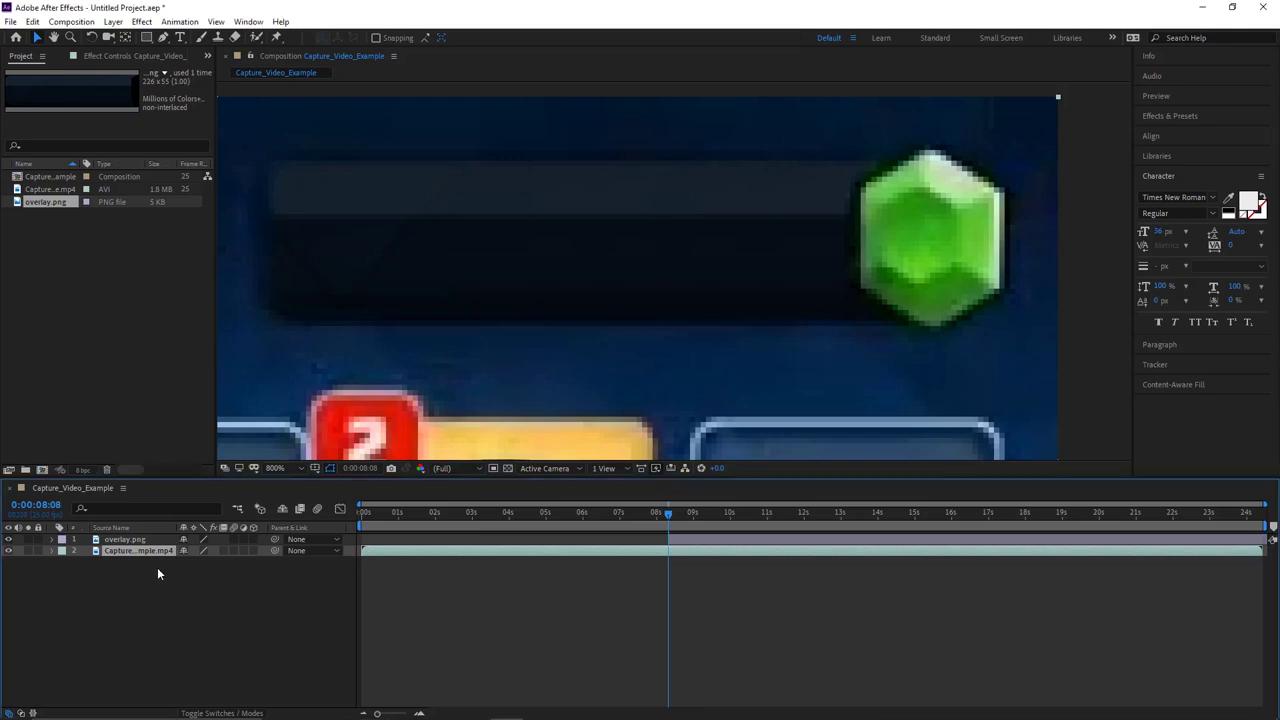
- Add a text layer reading 99 on the bar beside the green gem
left_click(147, 541)
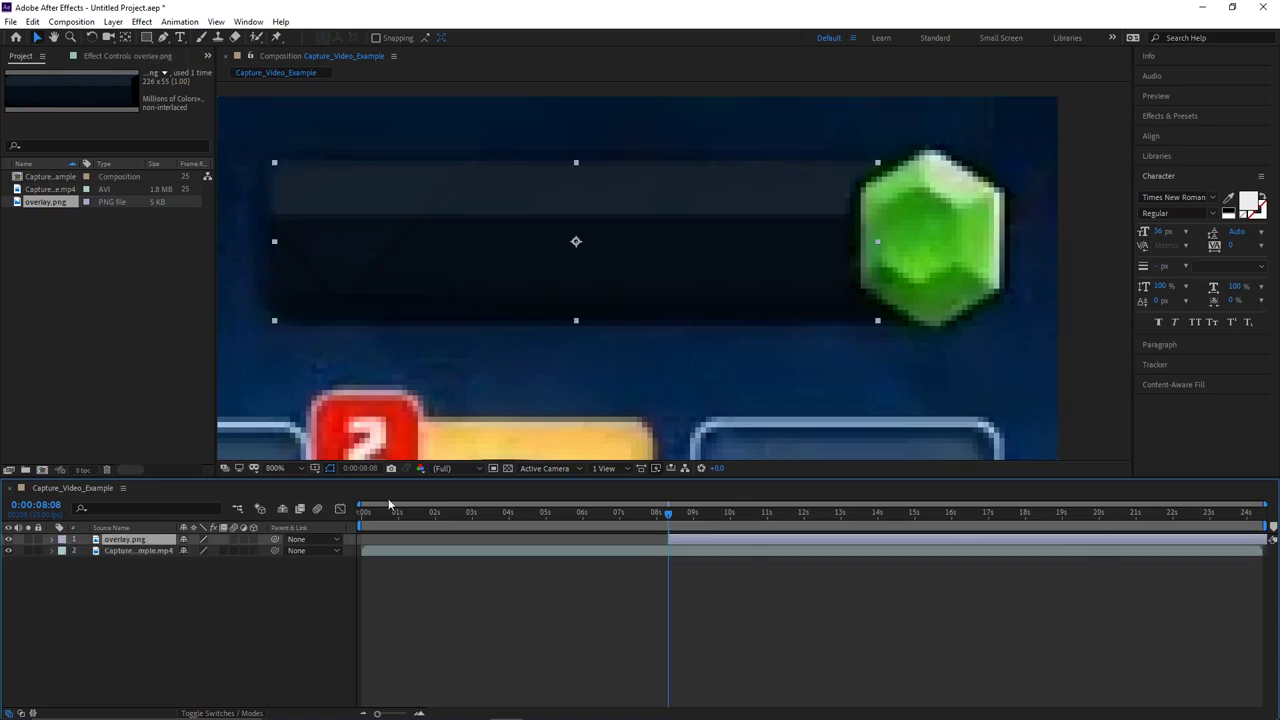
left_click(181, 38)
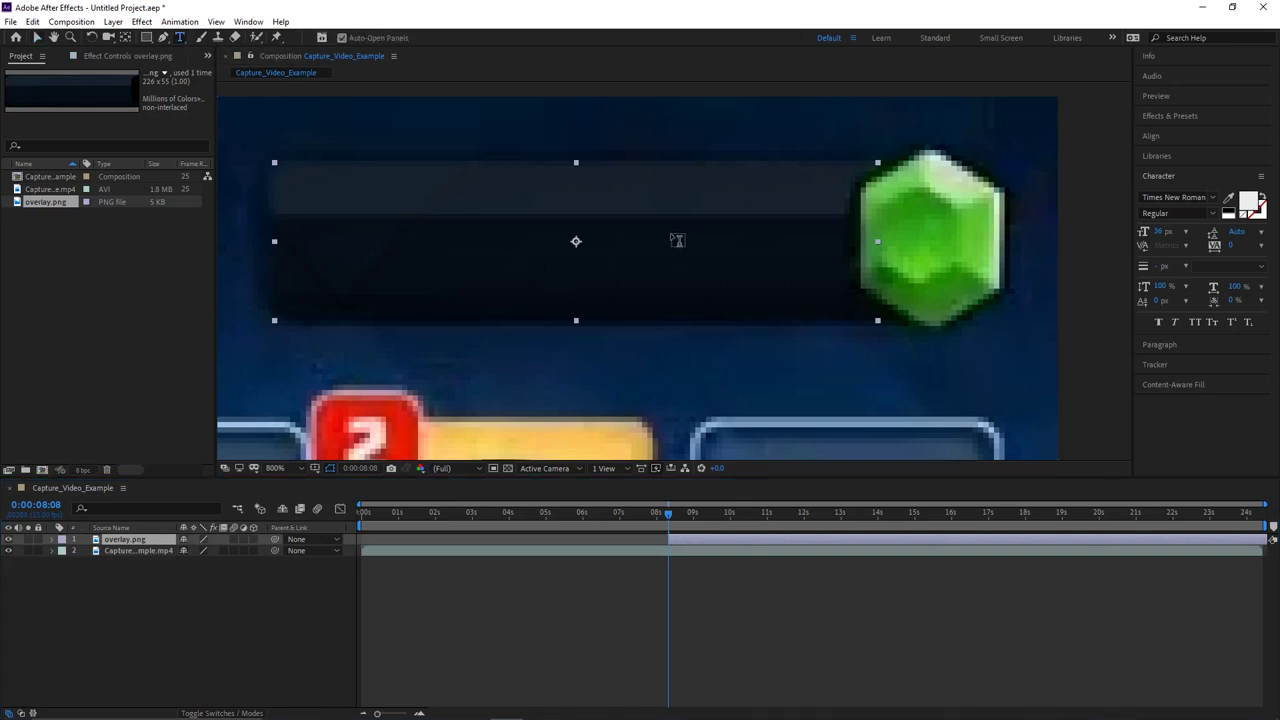
left_click(672, 240)
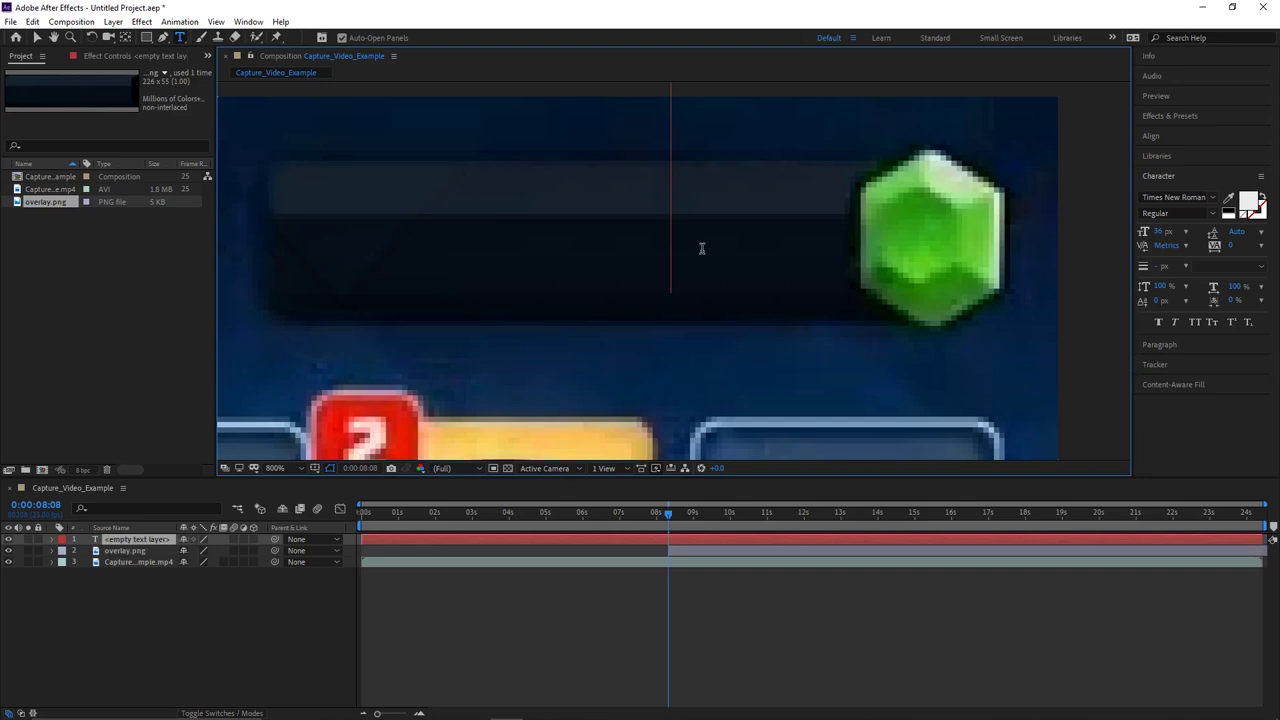
type("99")
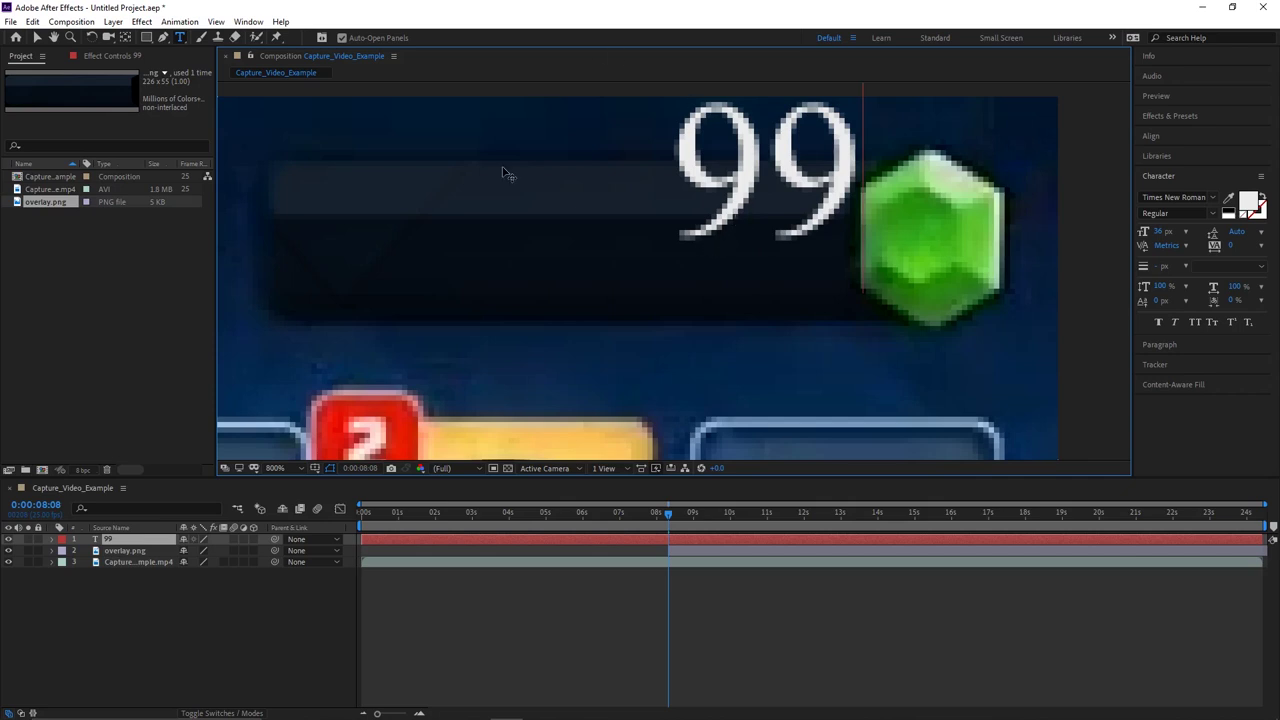
key("Escape")
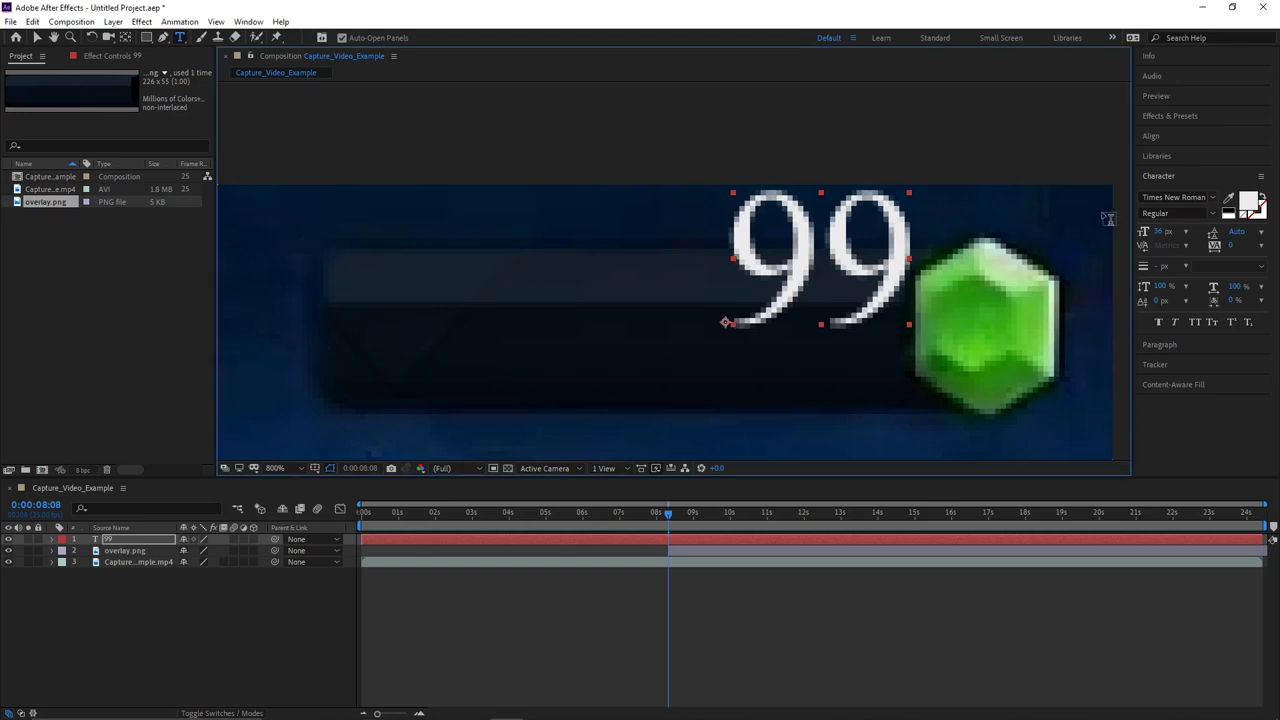
- Set the 99 text to Supercell-Magic, hide overlay.png, and move the text lower
left_click(1150, 197)
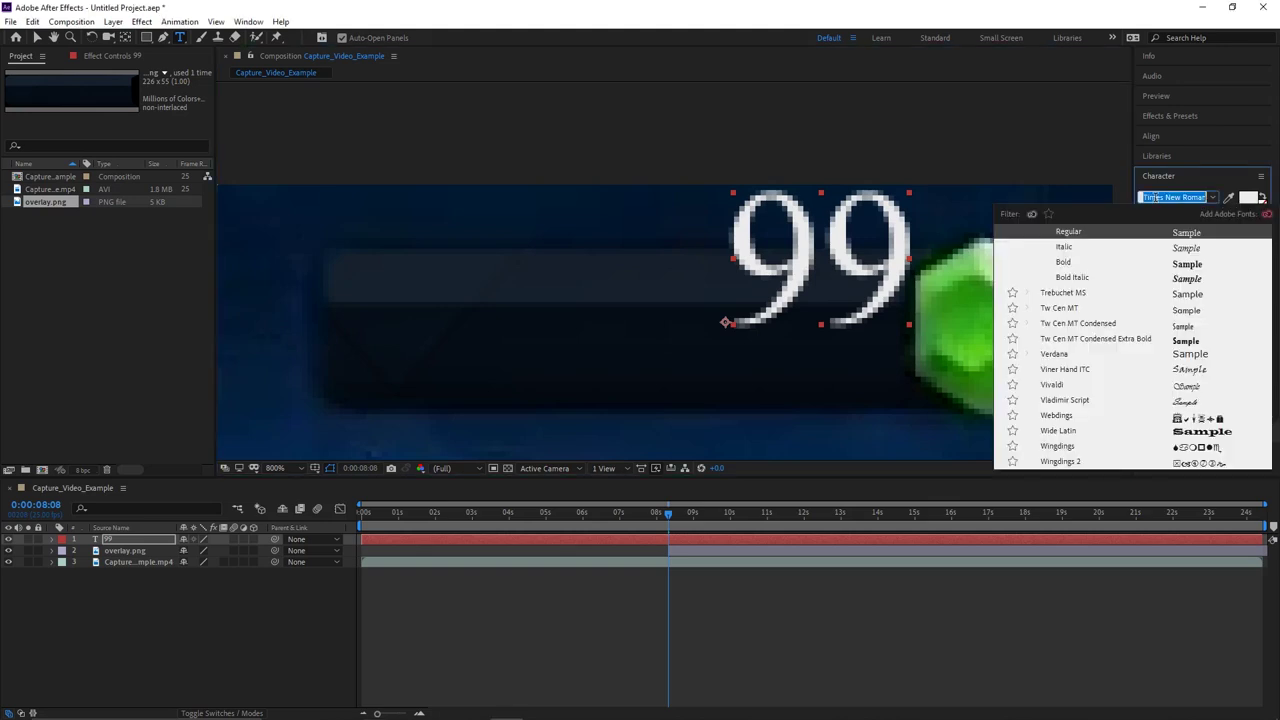
type("sup")
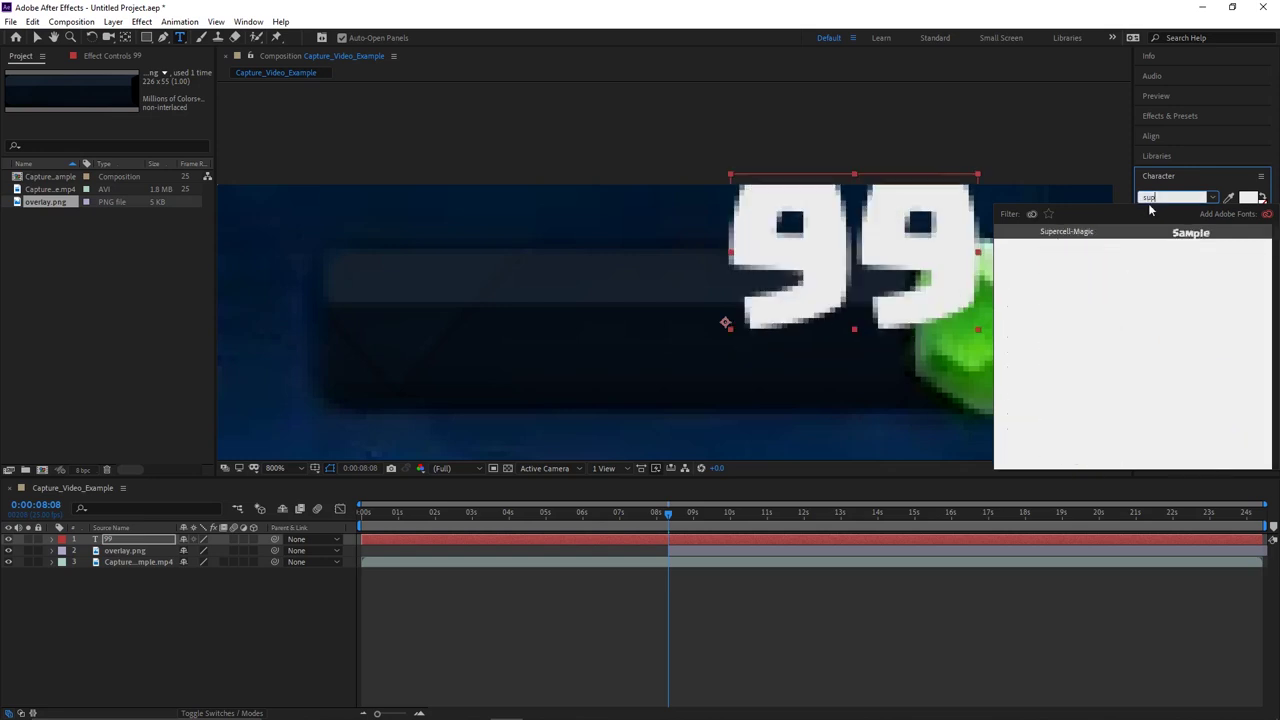
left_click(1076, 236)
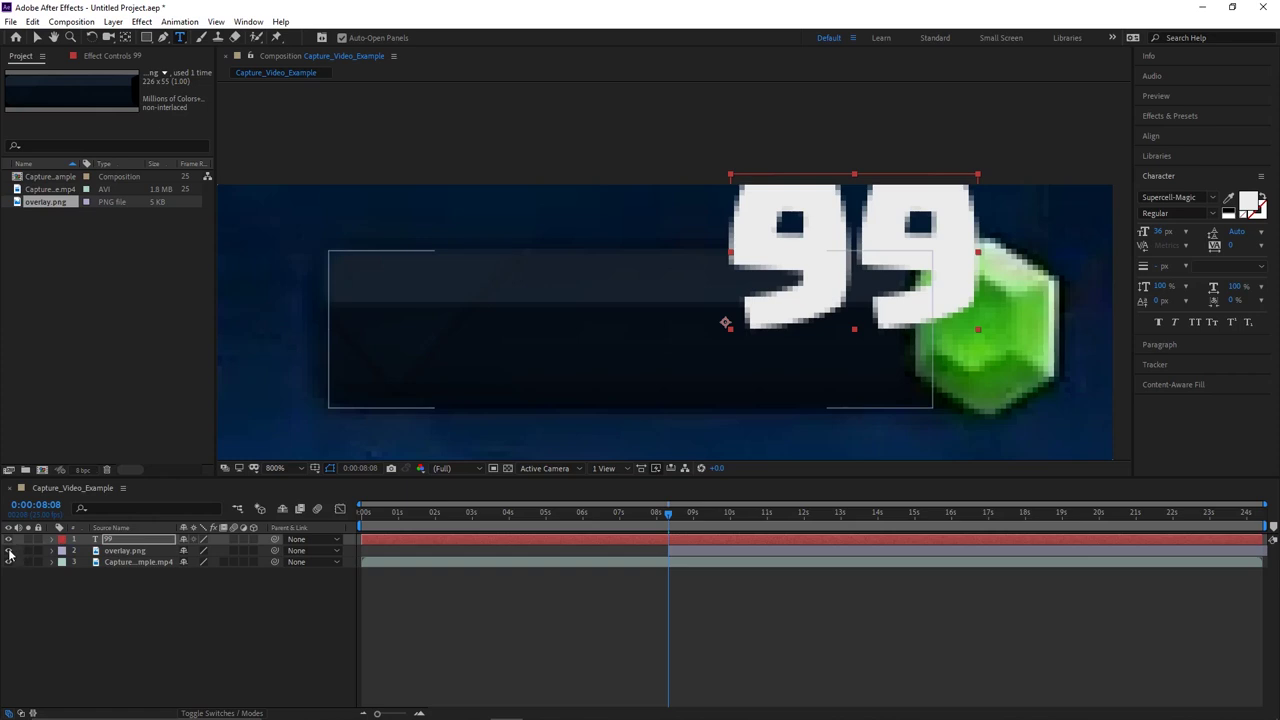
left_click(9, 551)
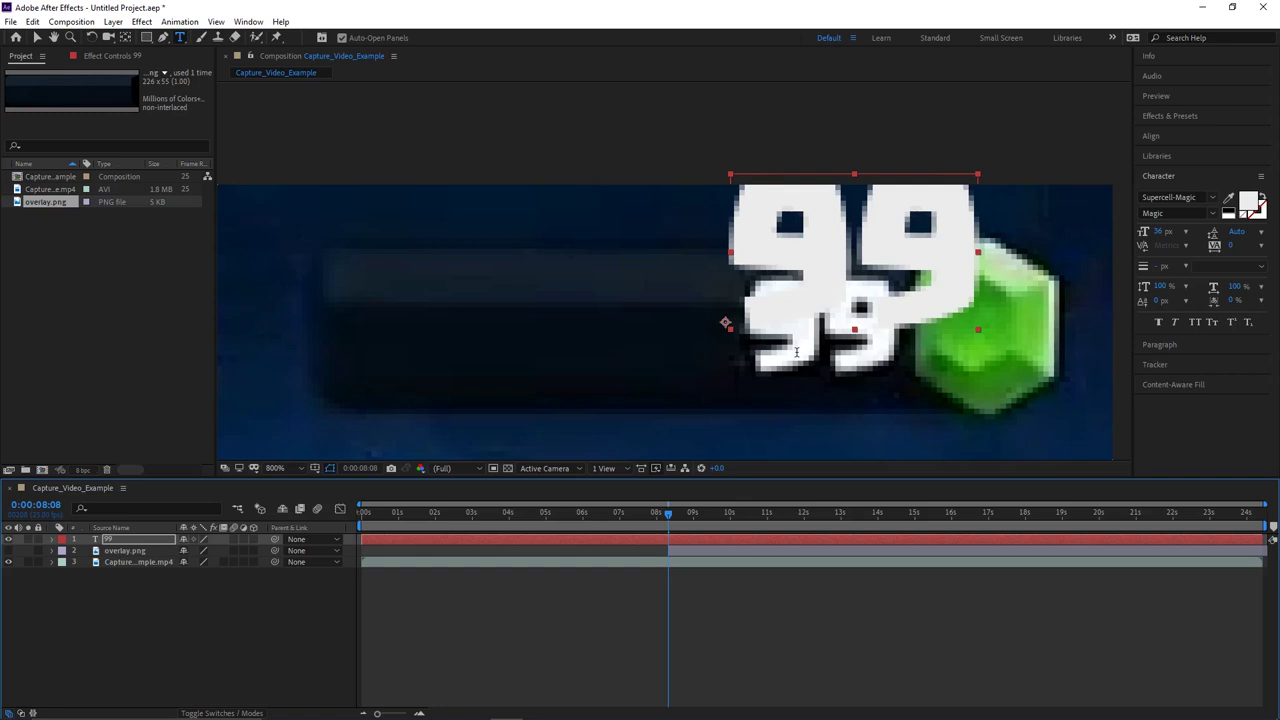
left_click(36, 38)
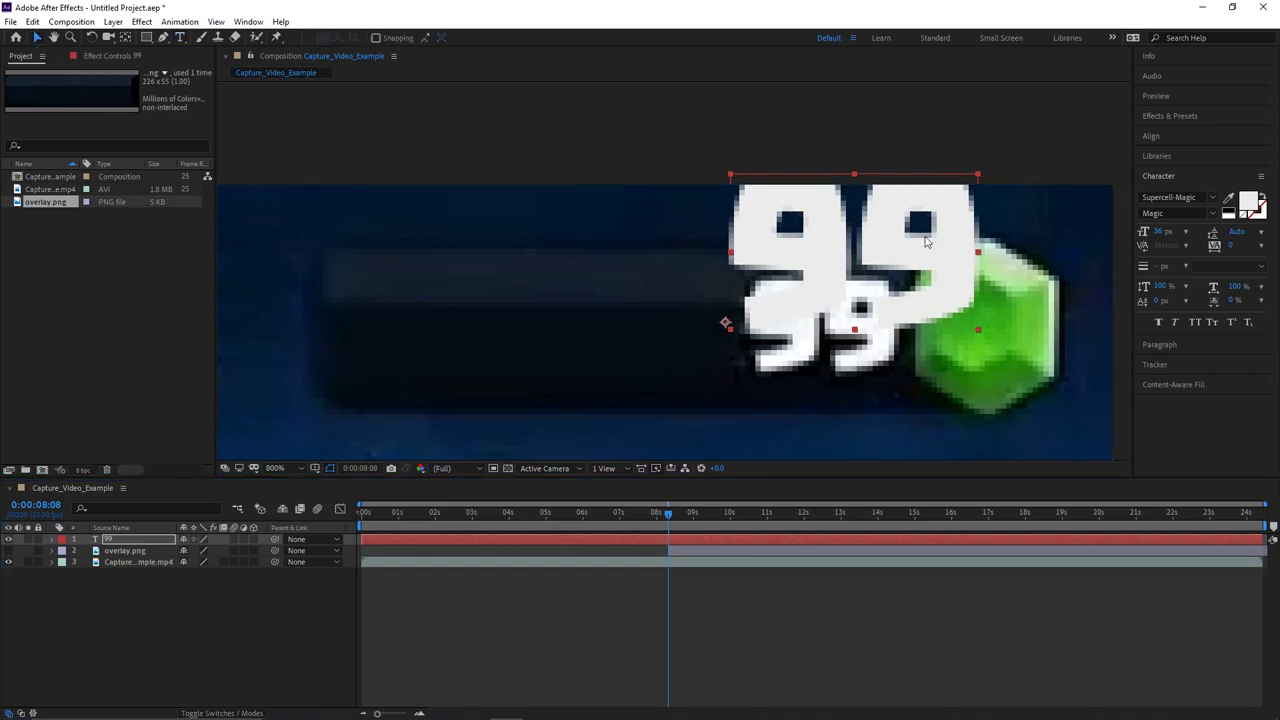
left_click_drag(884, 228, 844, 292)
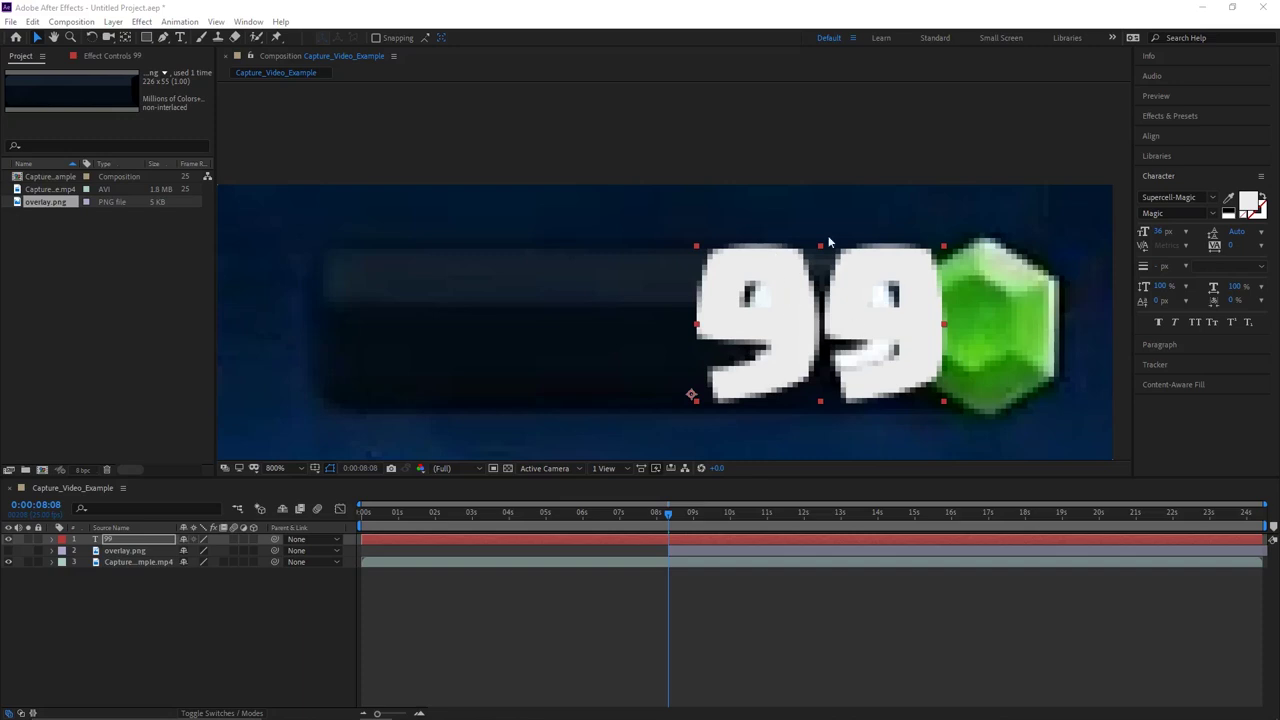
- Set Fill Over Stroke, place the 99 left of the video's 99, and size it 21 px
left_click(1213, 268)
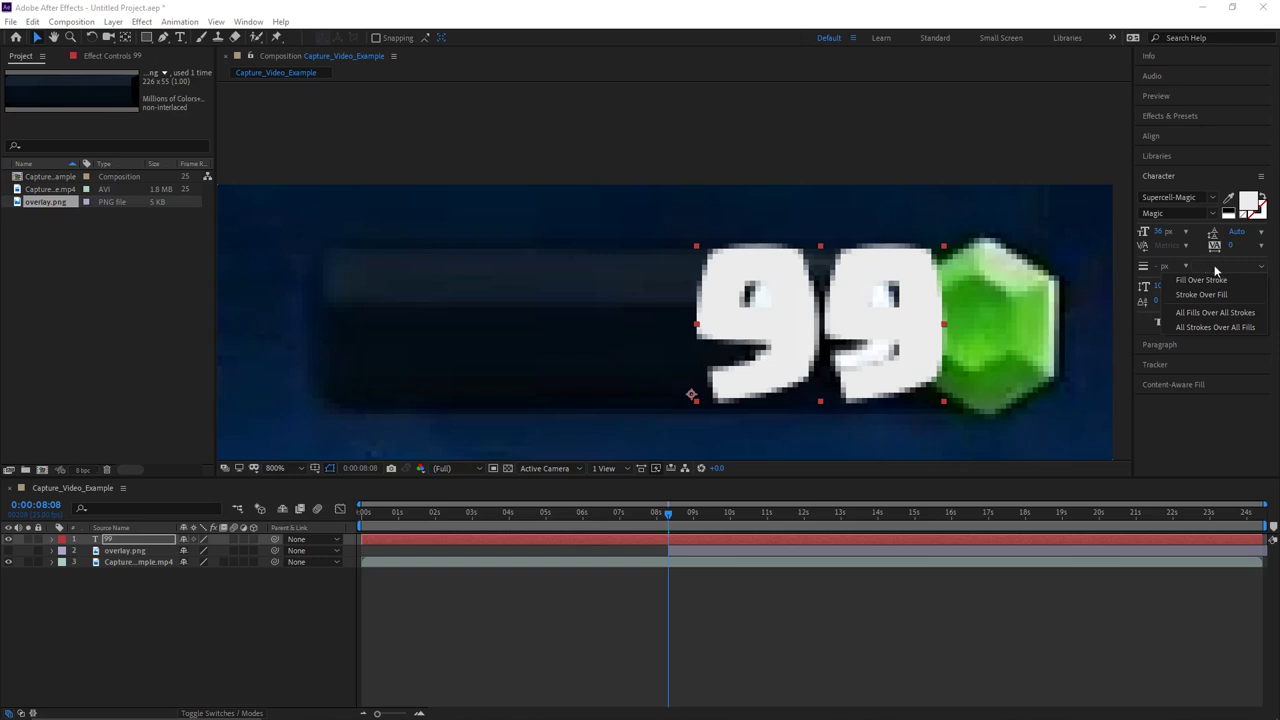
left_click(1215, 280)
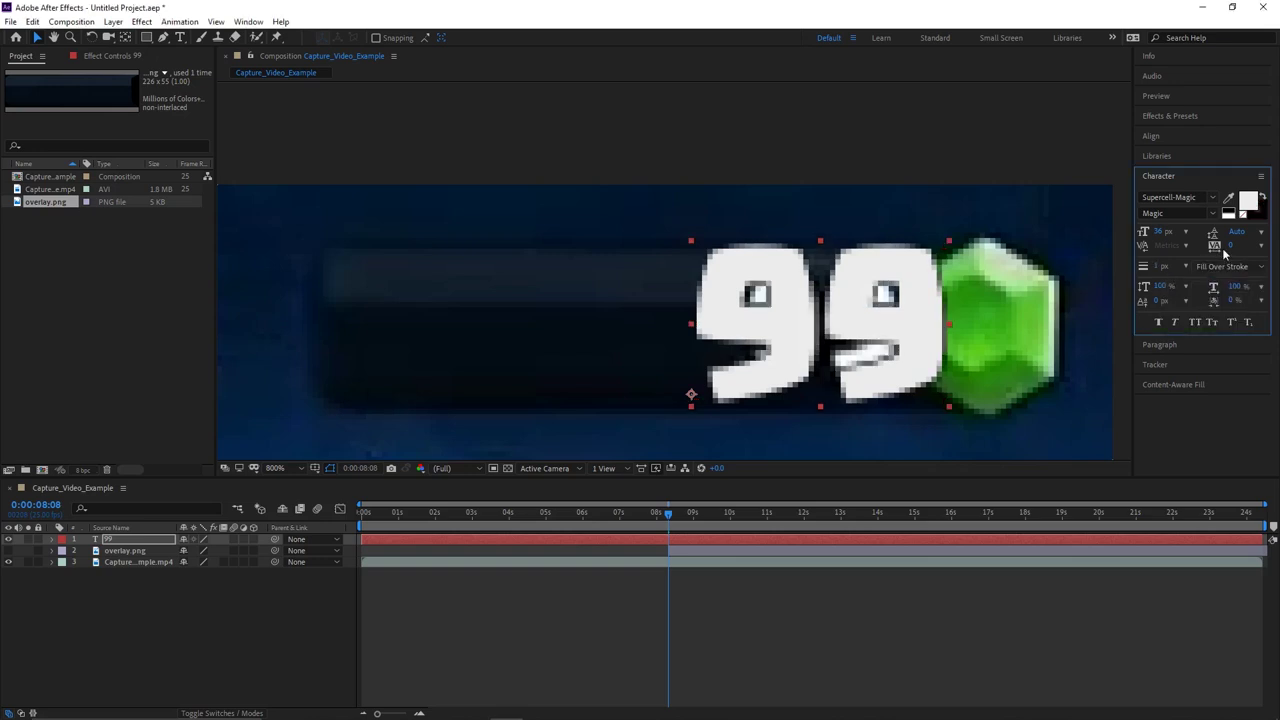
left_click(912, 286)
left_click_drag(912, 286, 701, 290)
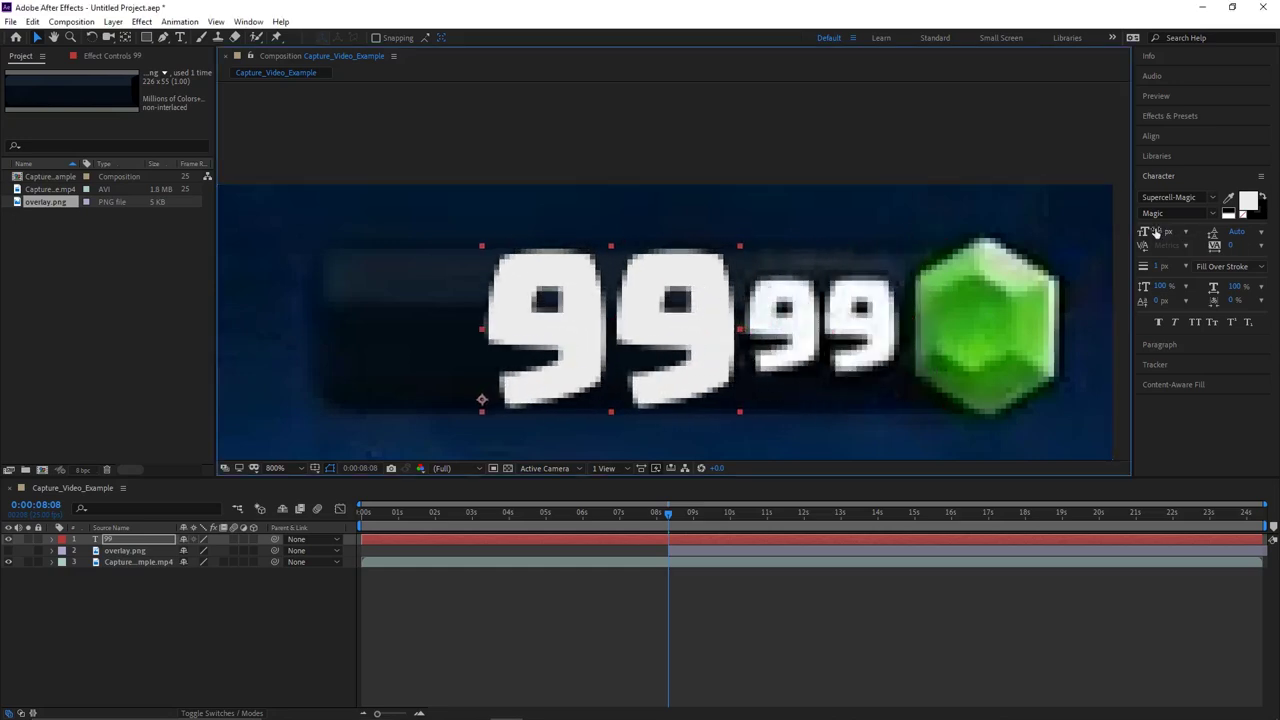
left_click_drag(1155, 232, 1128, 233)
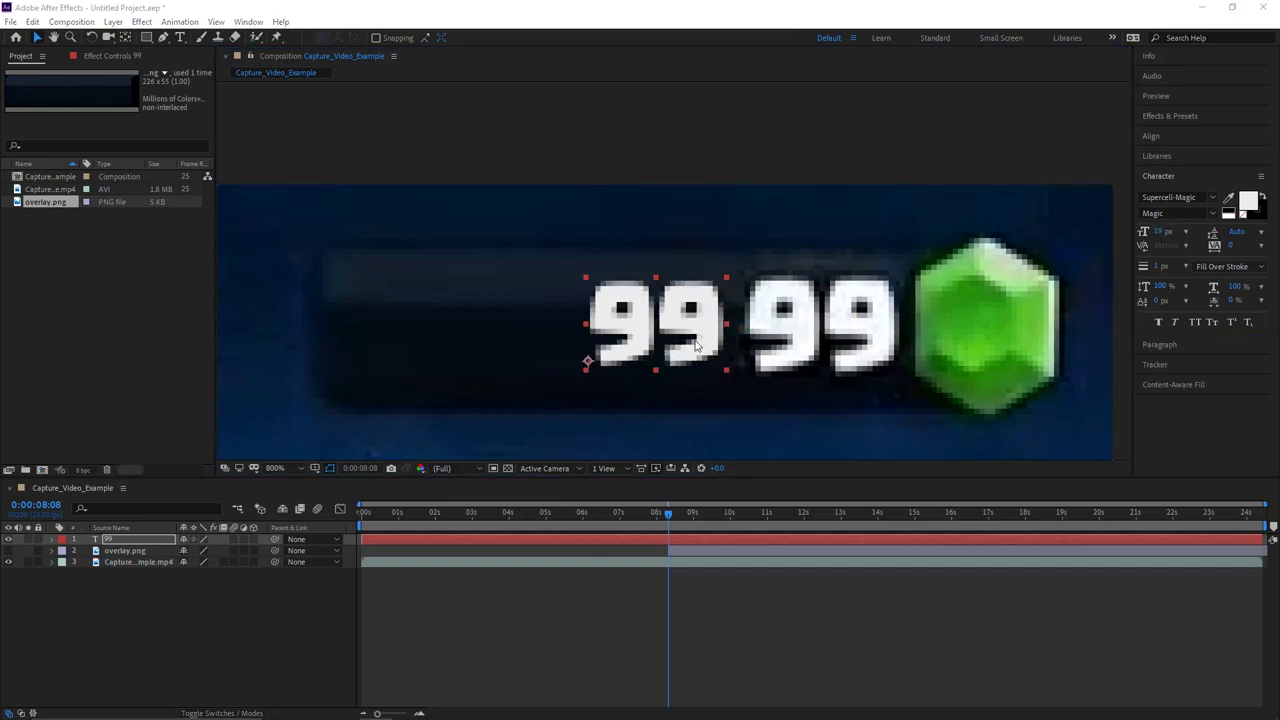
left_click_drag(1165, 236, 1166, 232)
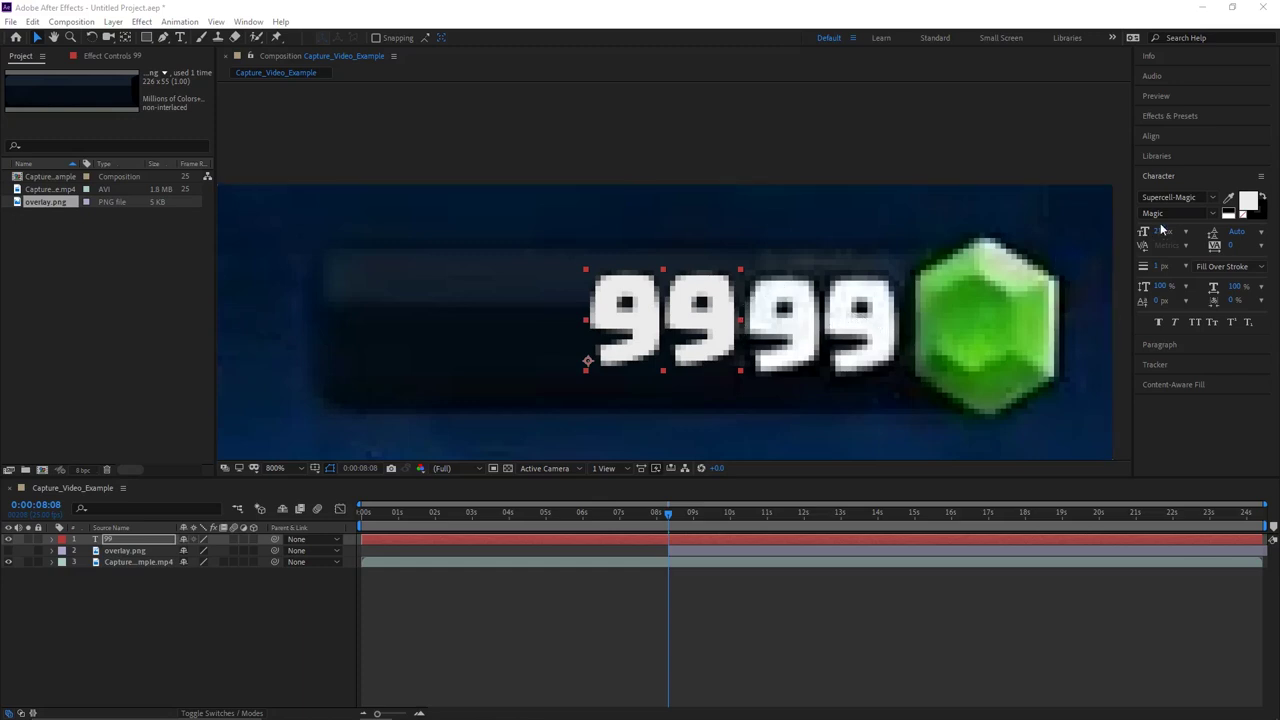
- Colour the 99 text EFF3F6 by sampling the video's white 9 digit
left_click(1249, 201)
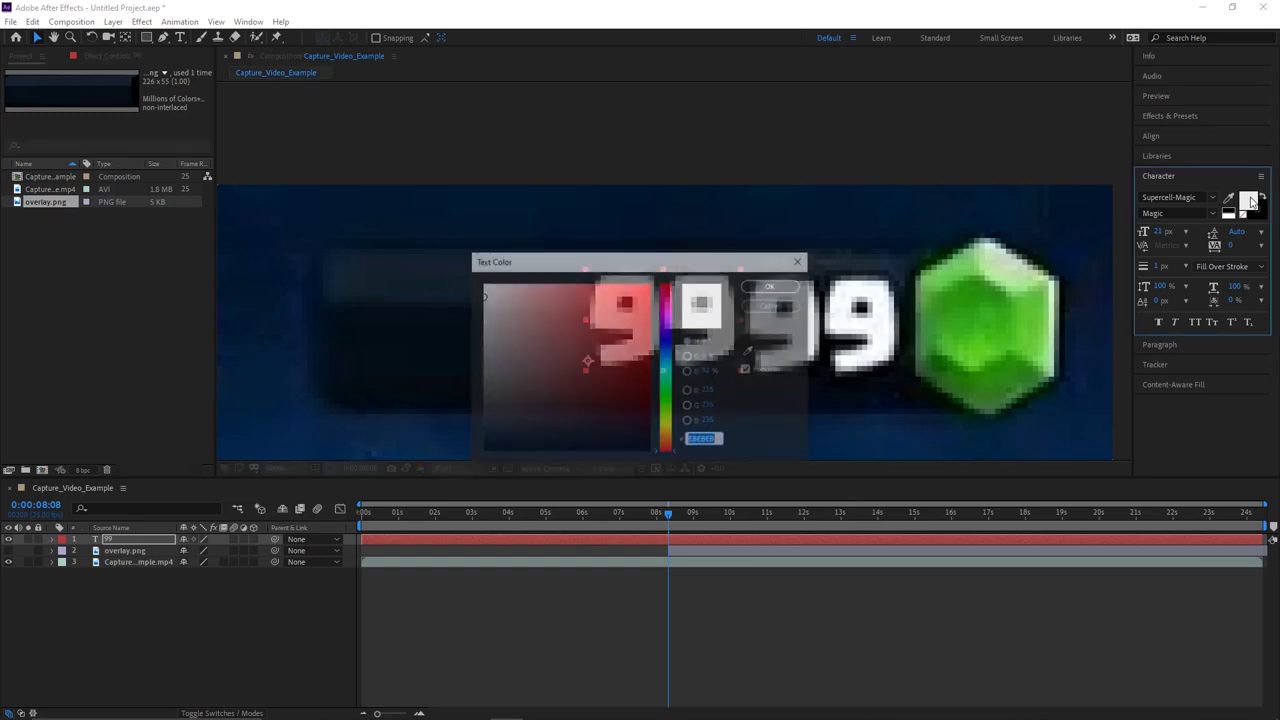
left_click(752, 356)
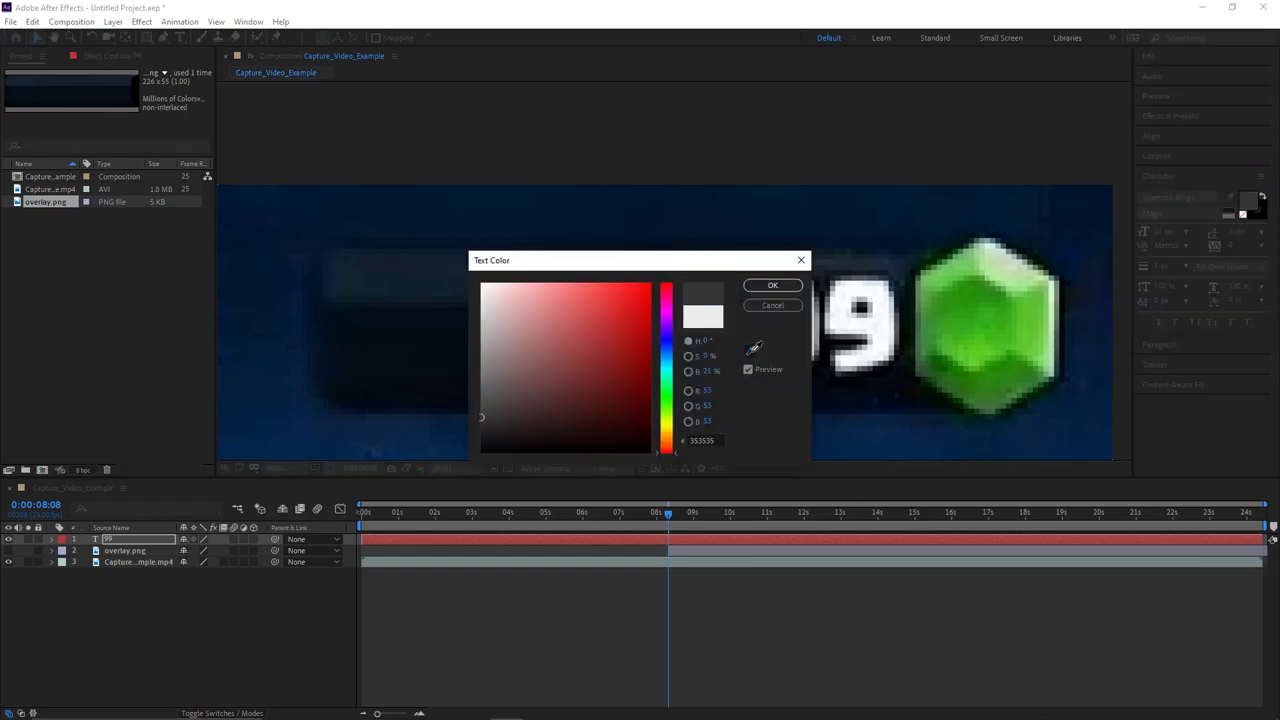
left_click(843, 308)
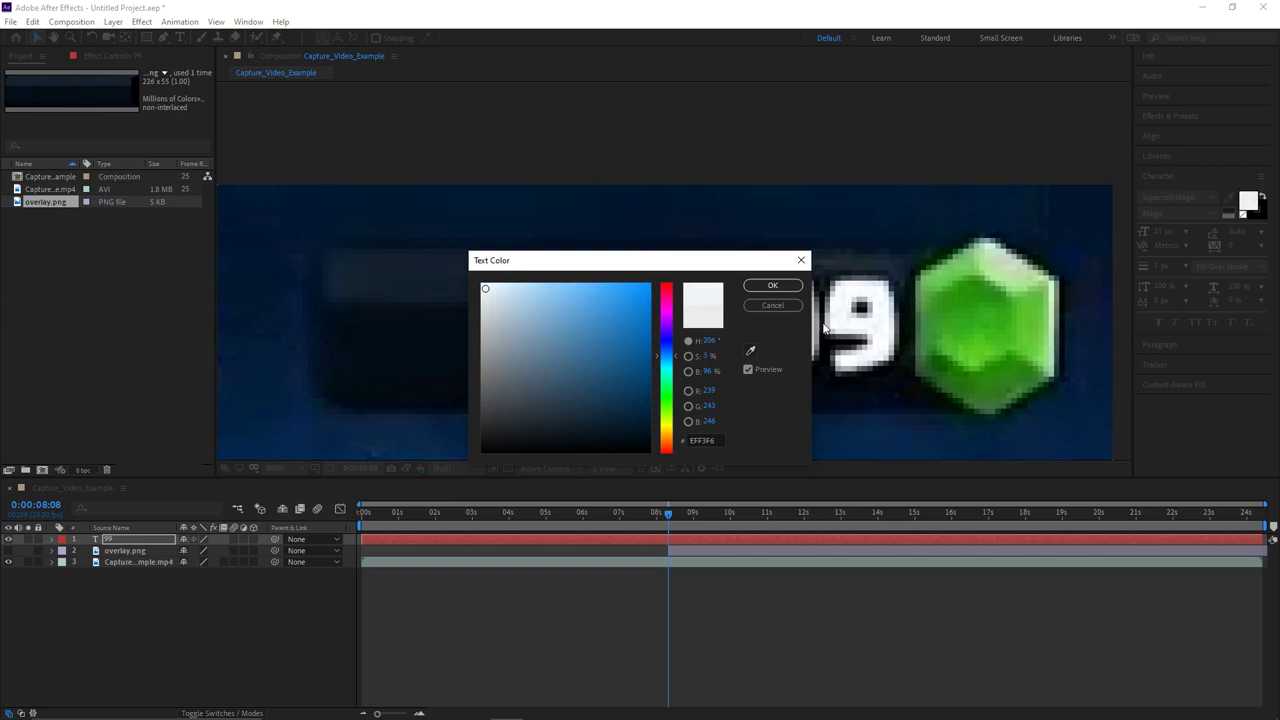
left_click(773, 286)
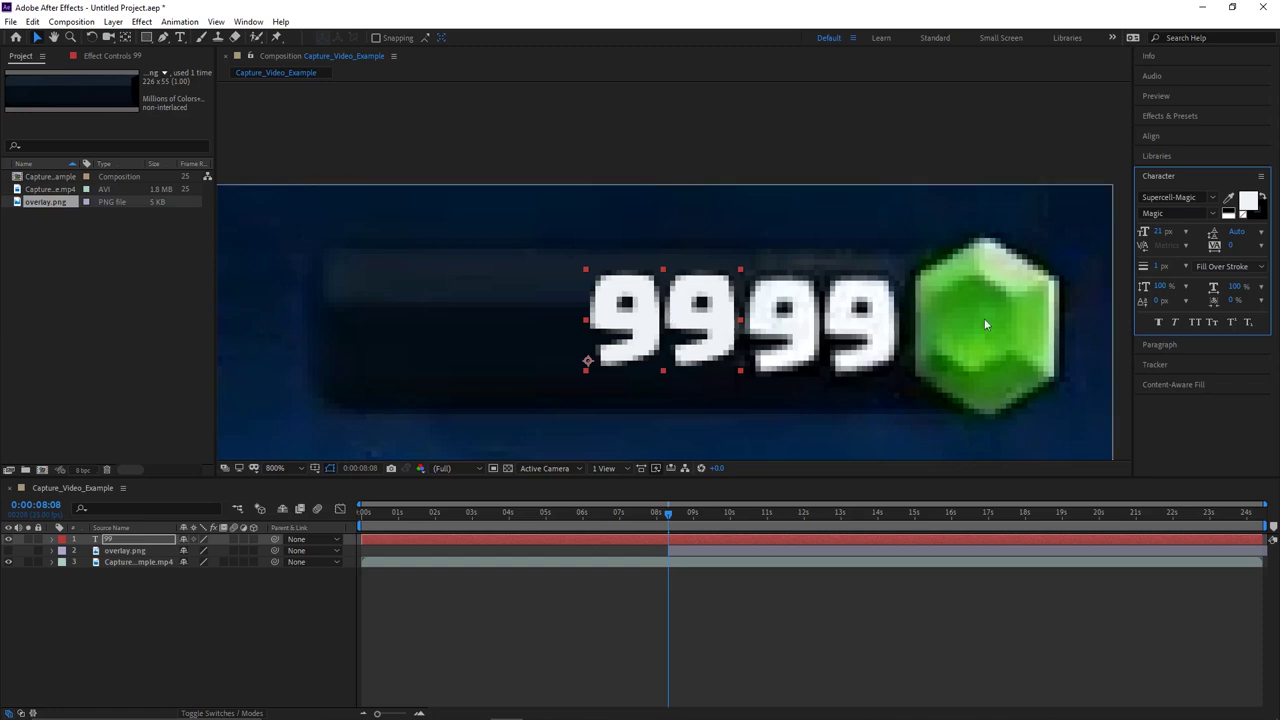
- Right-align the 99 text and place it exactly over the video's 99 beside the green gem
left_click(1158, 345)
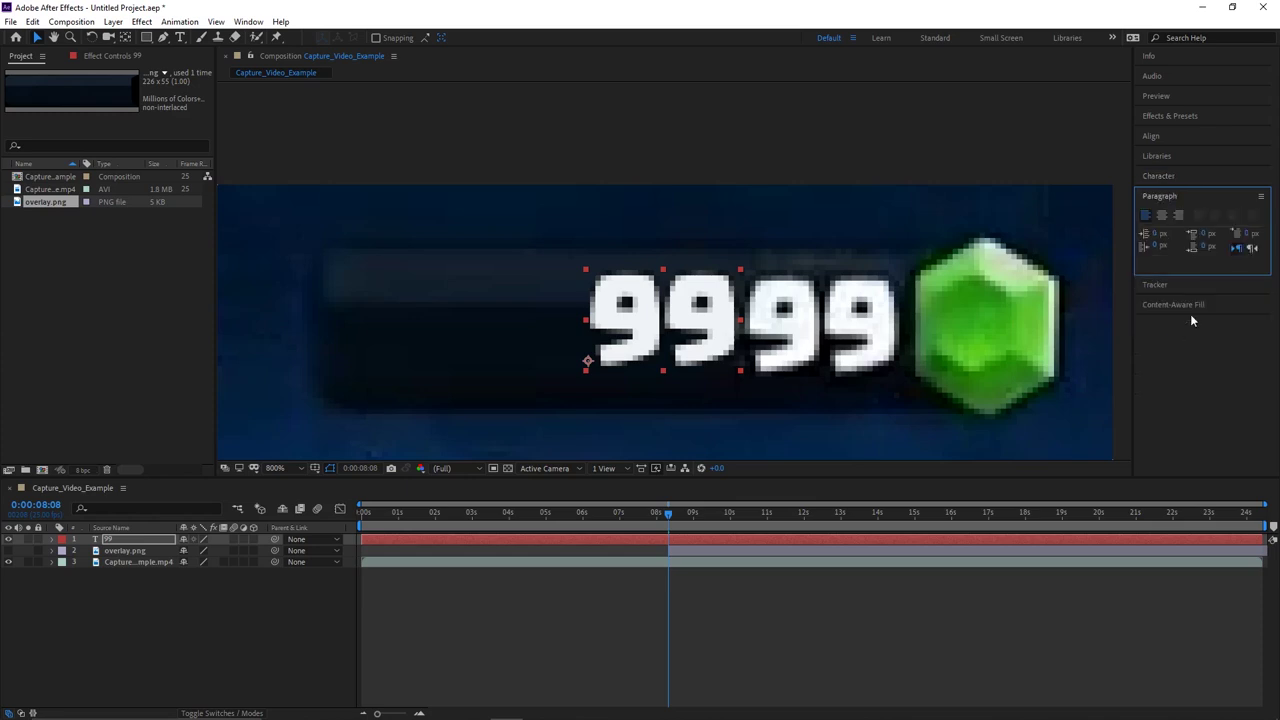
left_click(1179, 214)
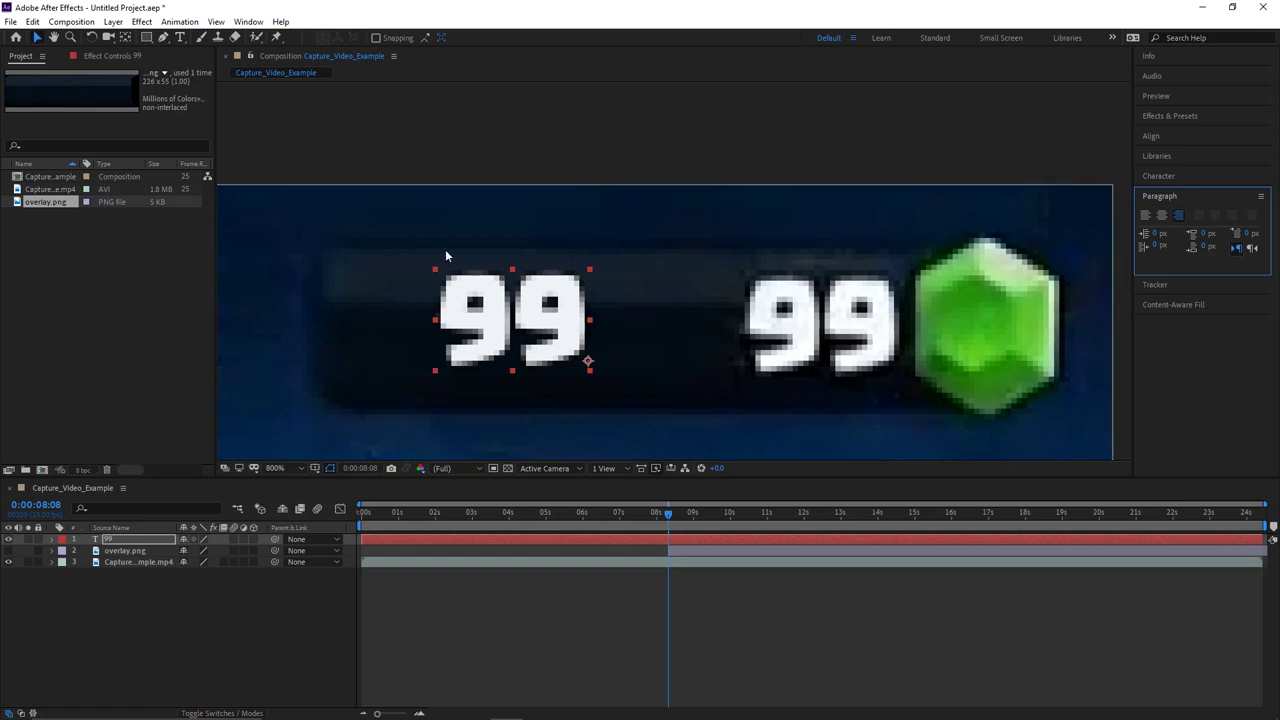
left_click(665, 352)
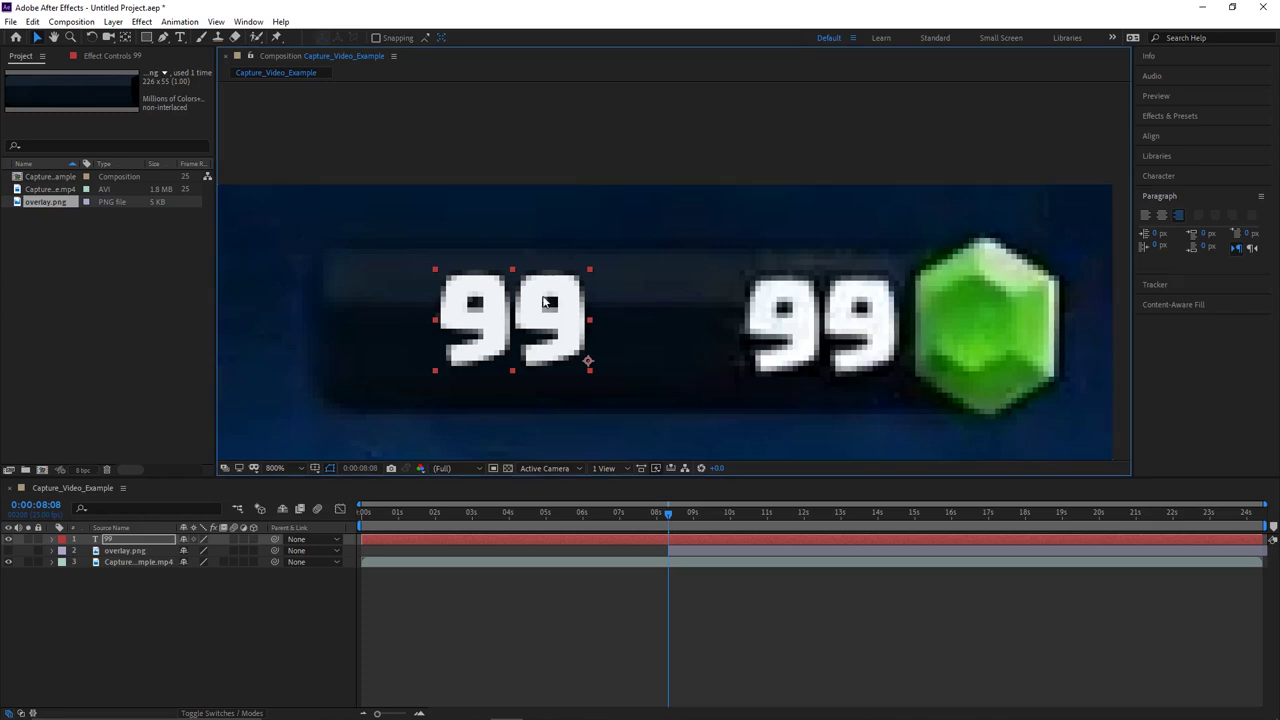
left_click_drag(545, 301, 861, 308)
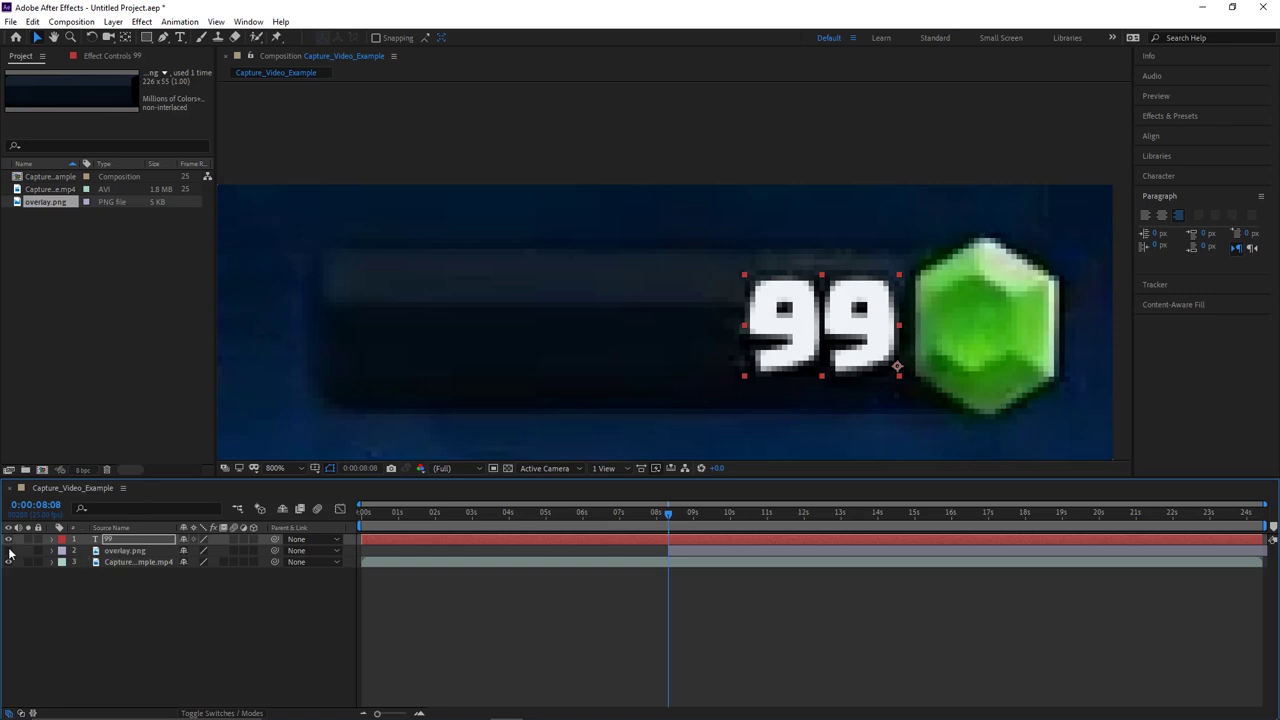
left_click(1170, 115)
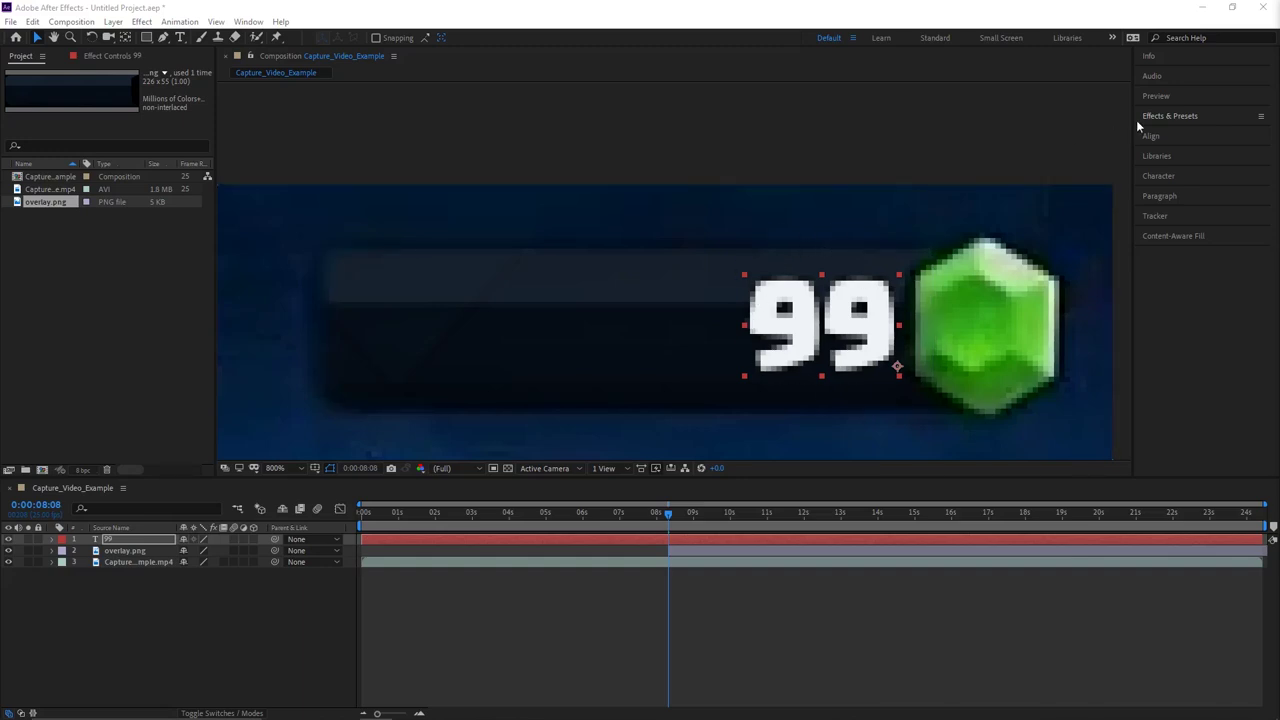
- Search 'slider' in Effects & Presets and apply Slider Control to the 99 text layer
left_click(1171, 115)
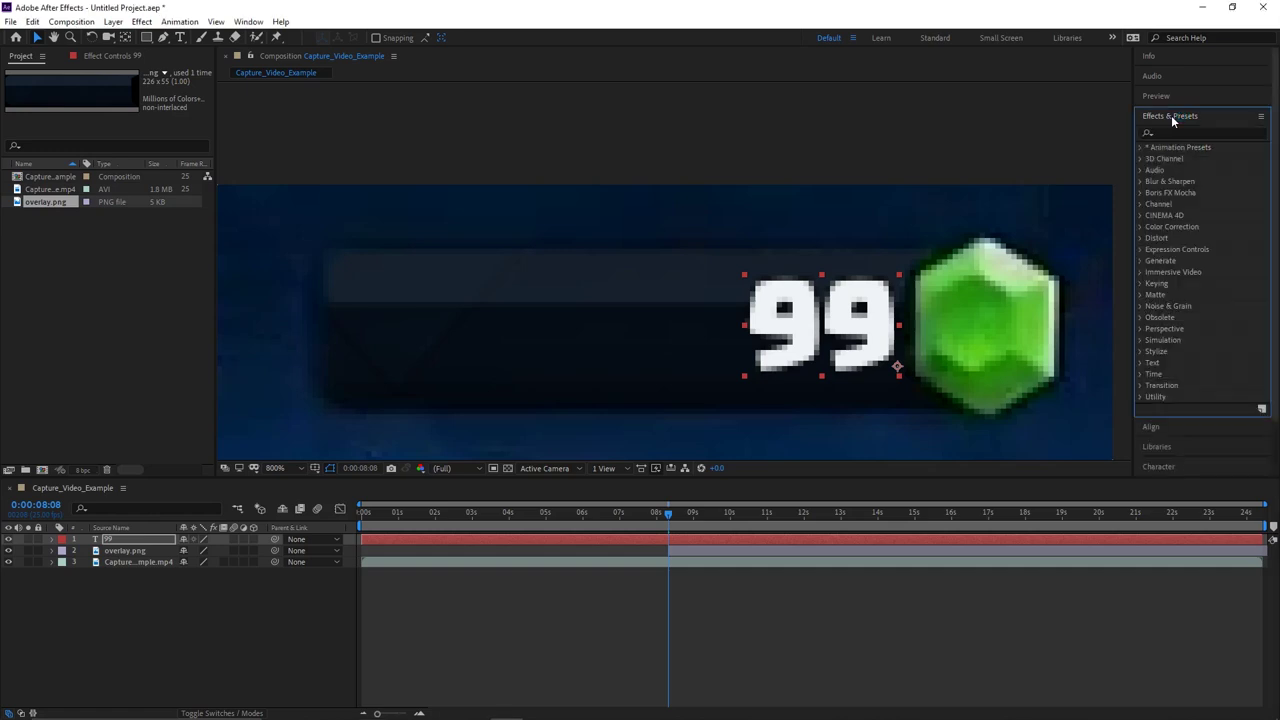
left_click(1178, 133)
type("slider")
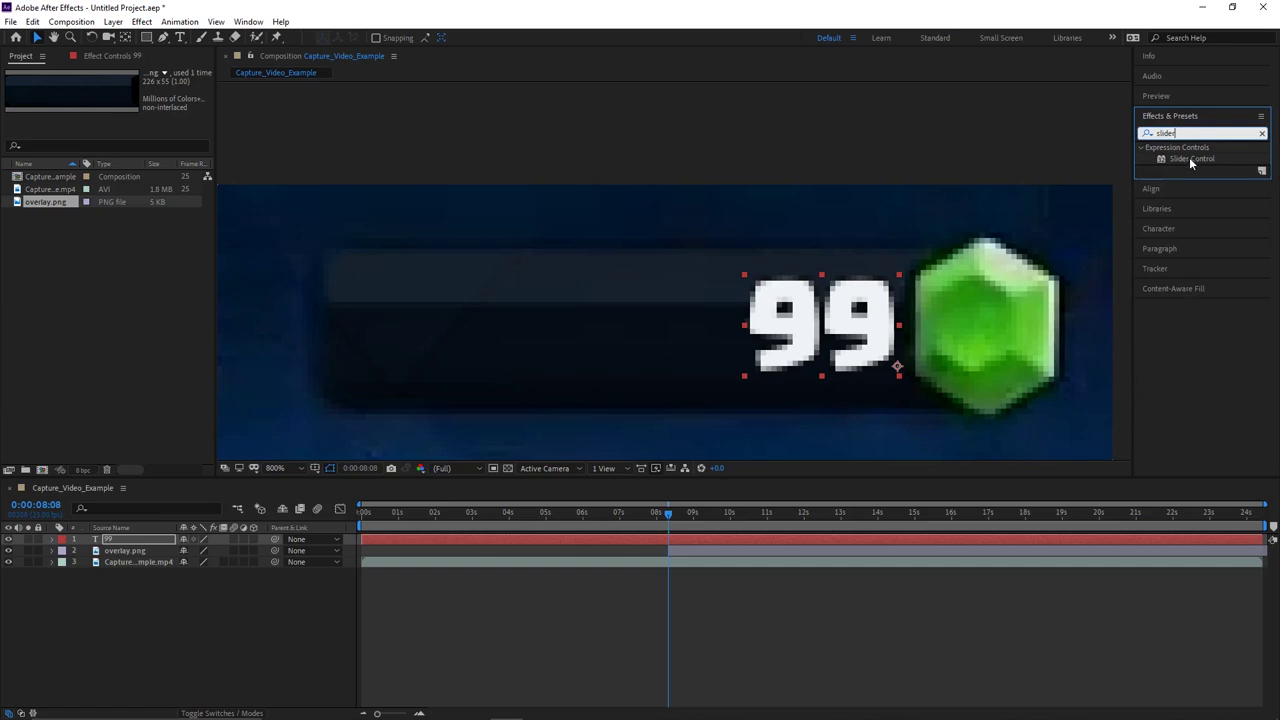
left_click_drag(1189, 156, 133, 542)
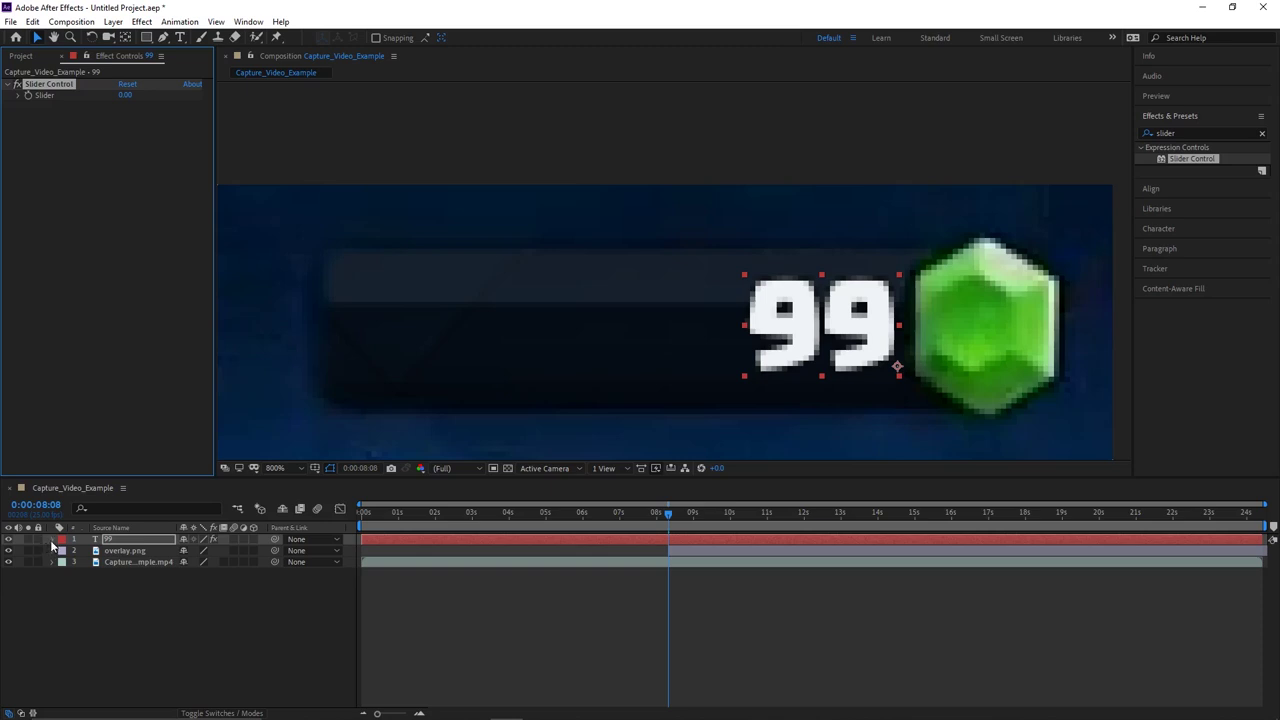
left_click(51, 540)
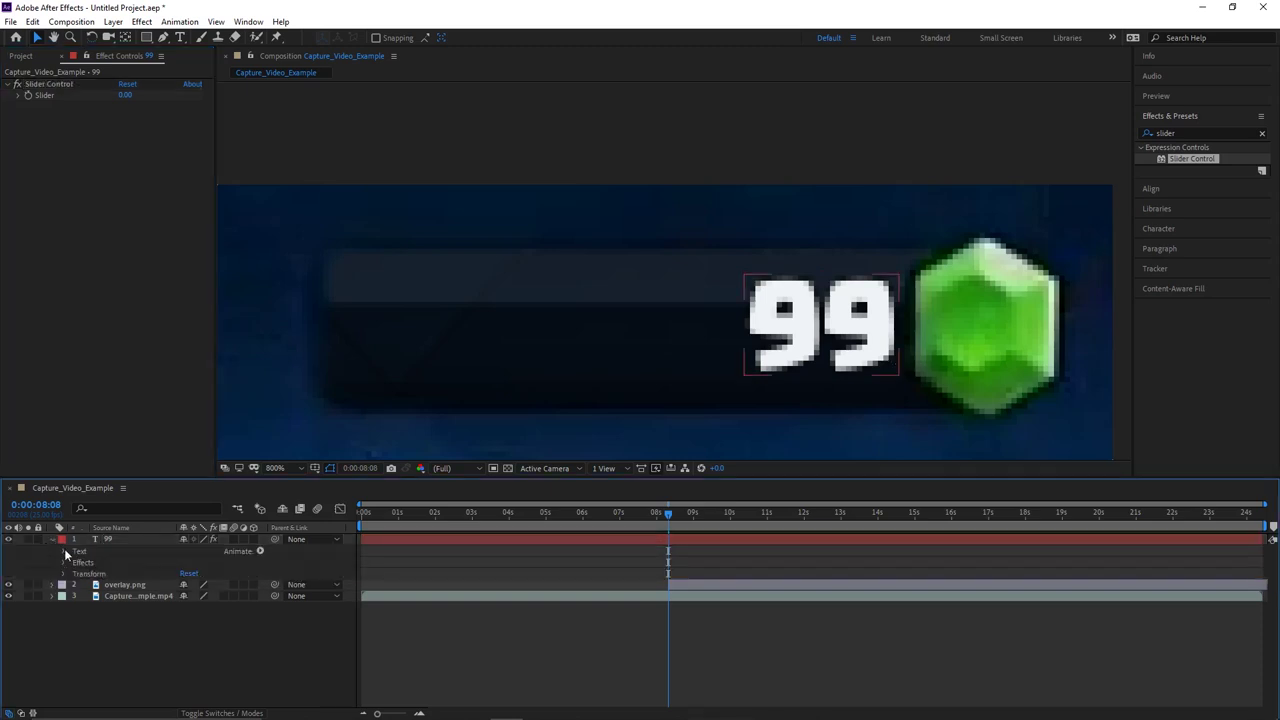
- Pick-whip the 99 layer's Source Text to the Slider Control and start the layer at 8 seconds
left_click(65, 551)
left_click(64, 597)
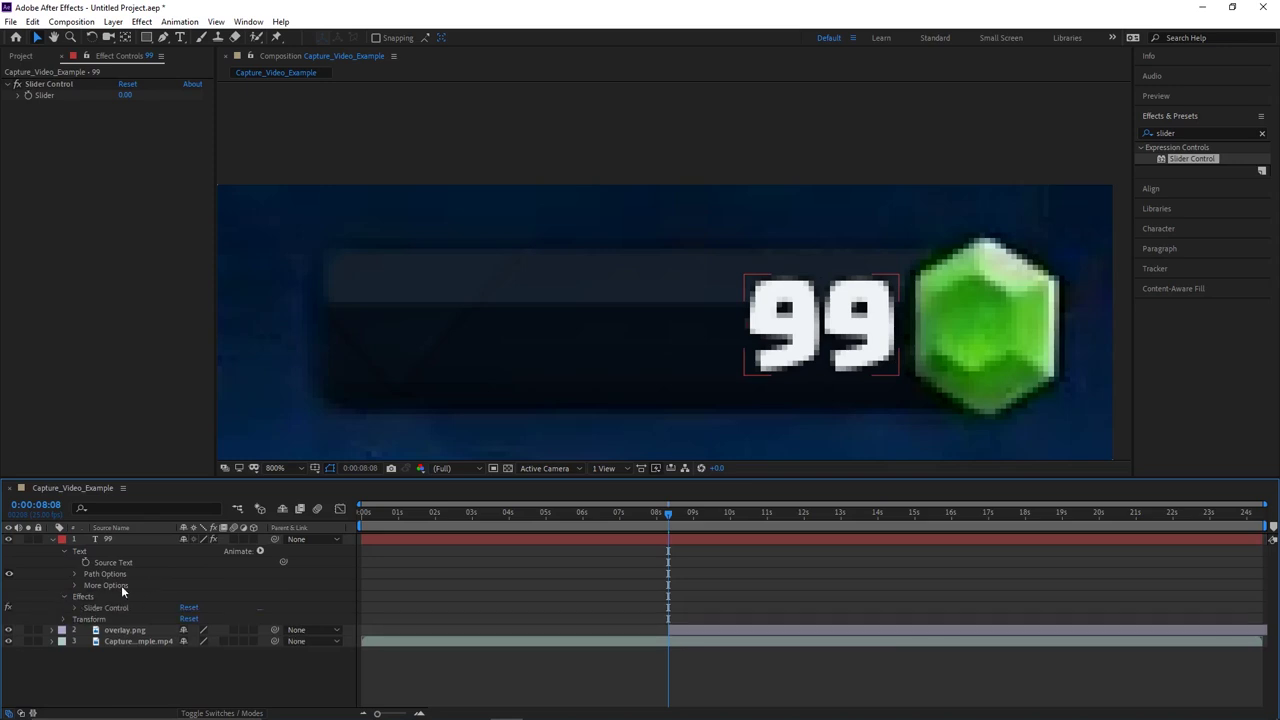
left_click(73, 608)
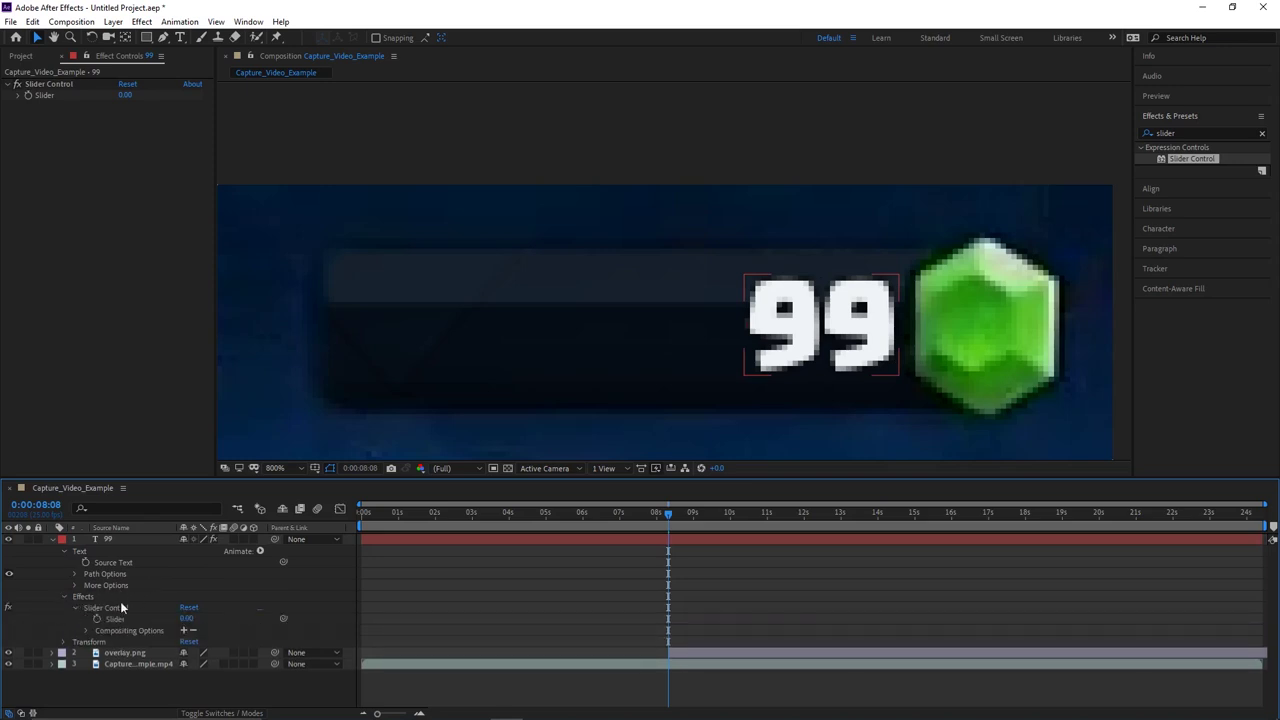
left_click(299, 564)
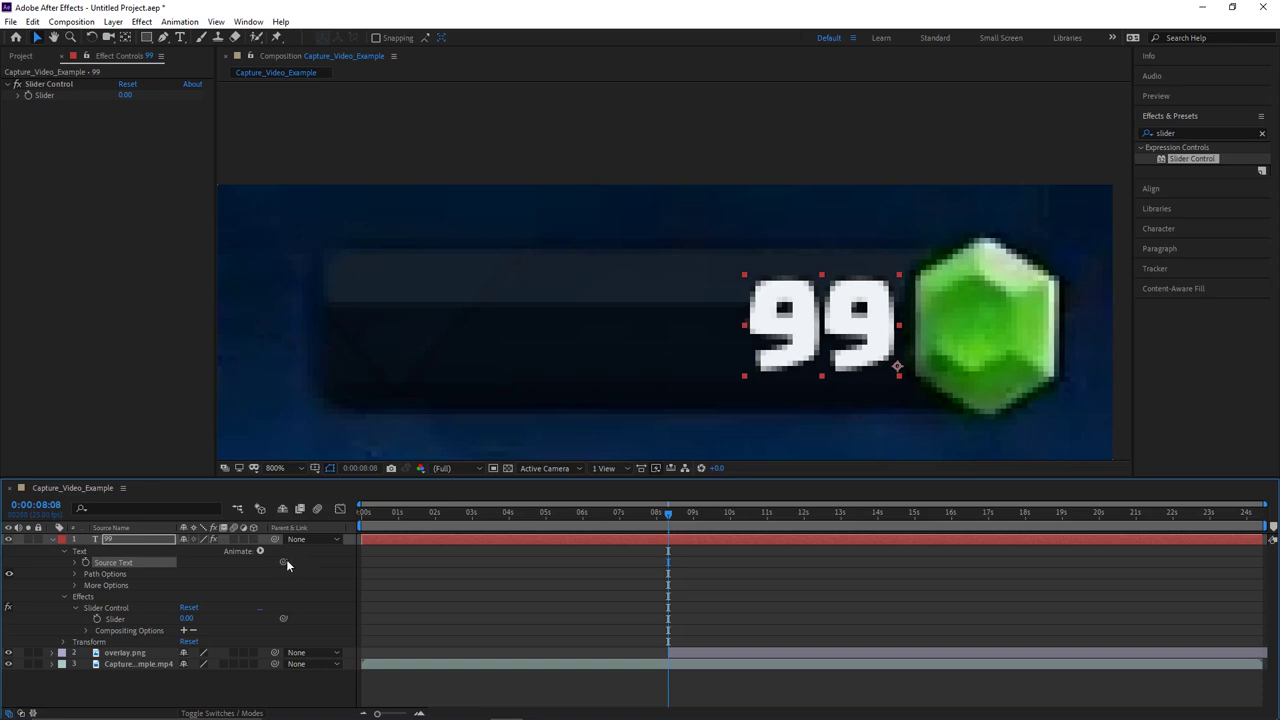
left_click_drag(283, 564, 113, 618)
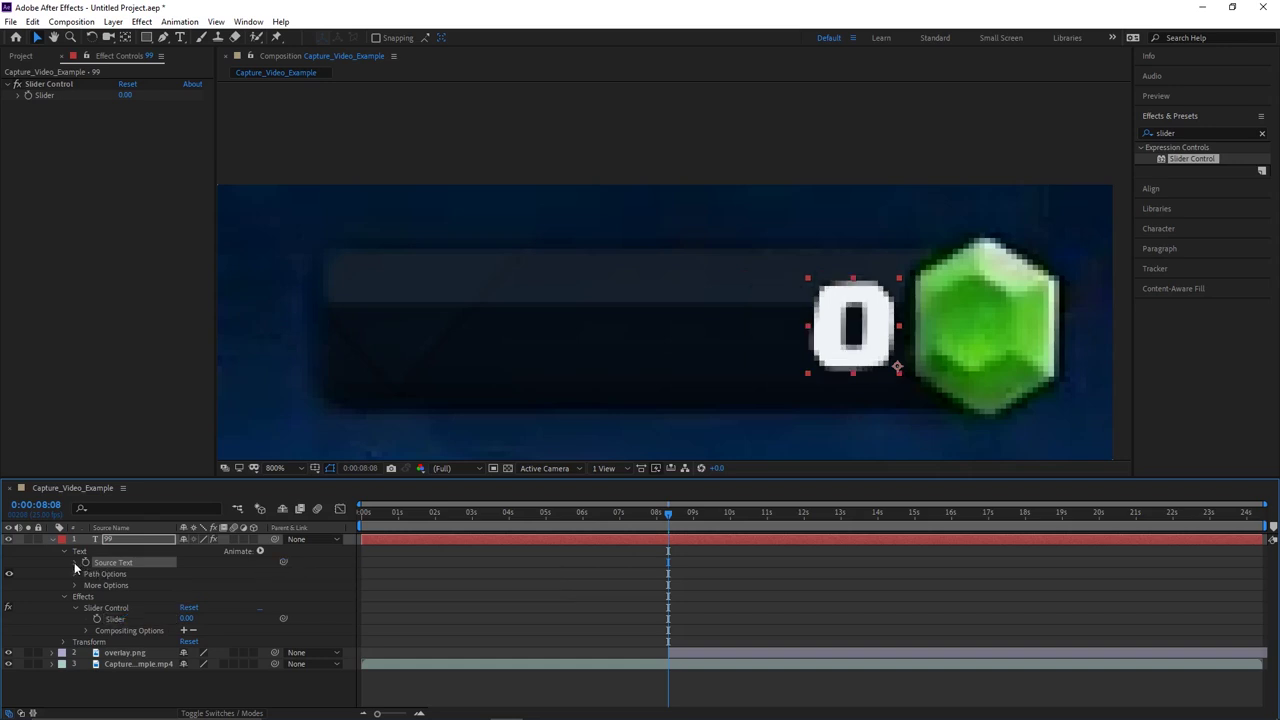
left_click(75, 563)
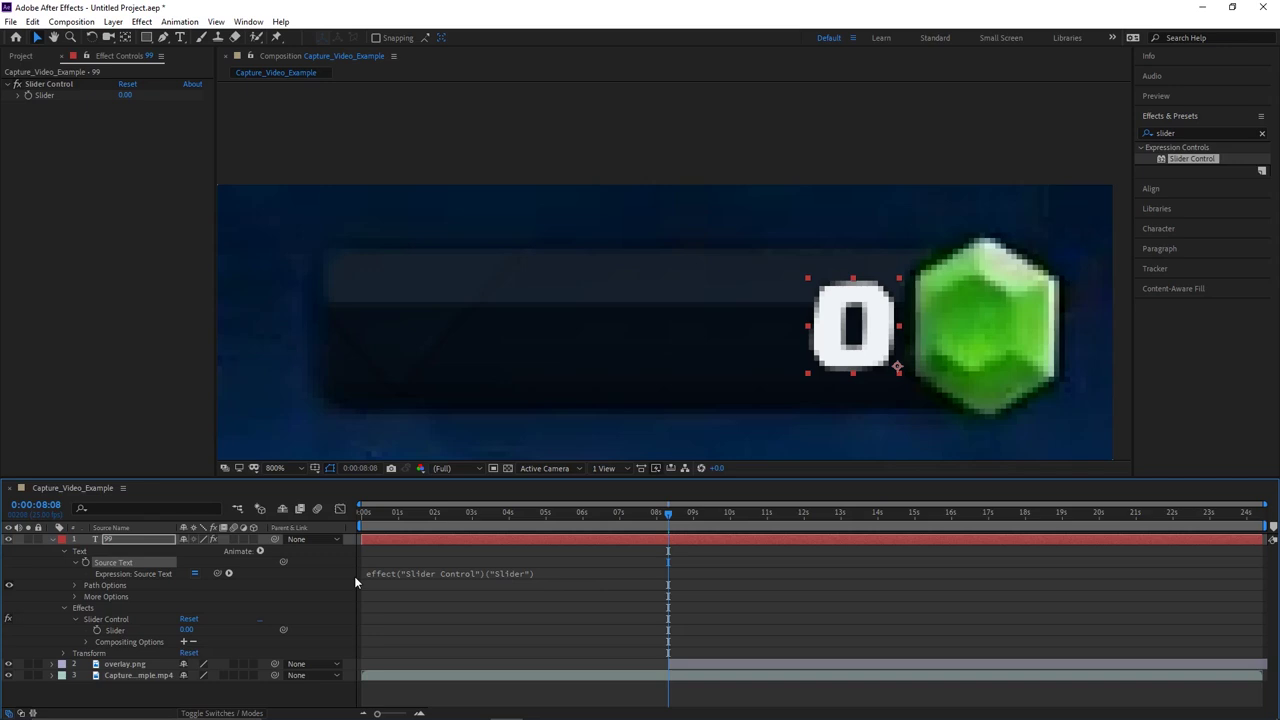
left_click(370, 554)
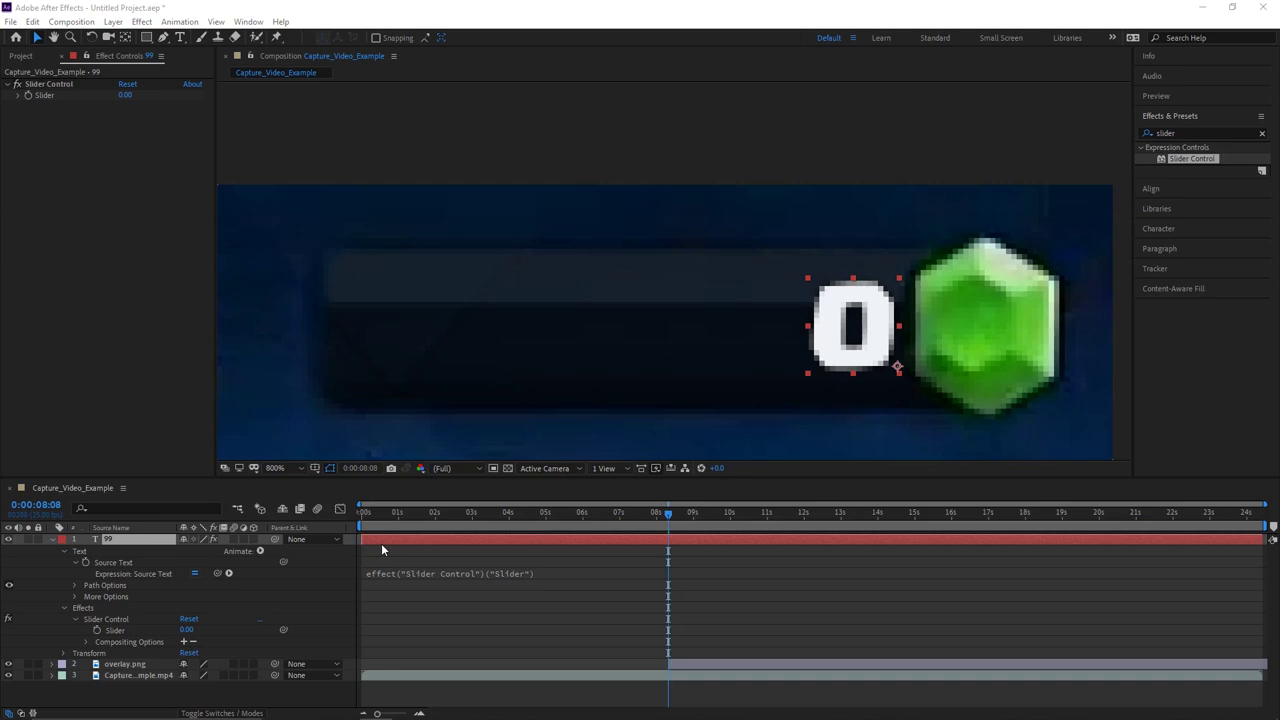
left_click_drag(362, 540, 668, 542)
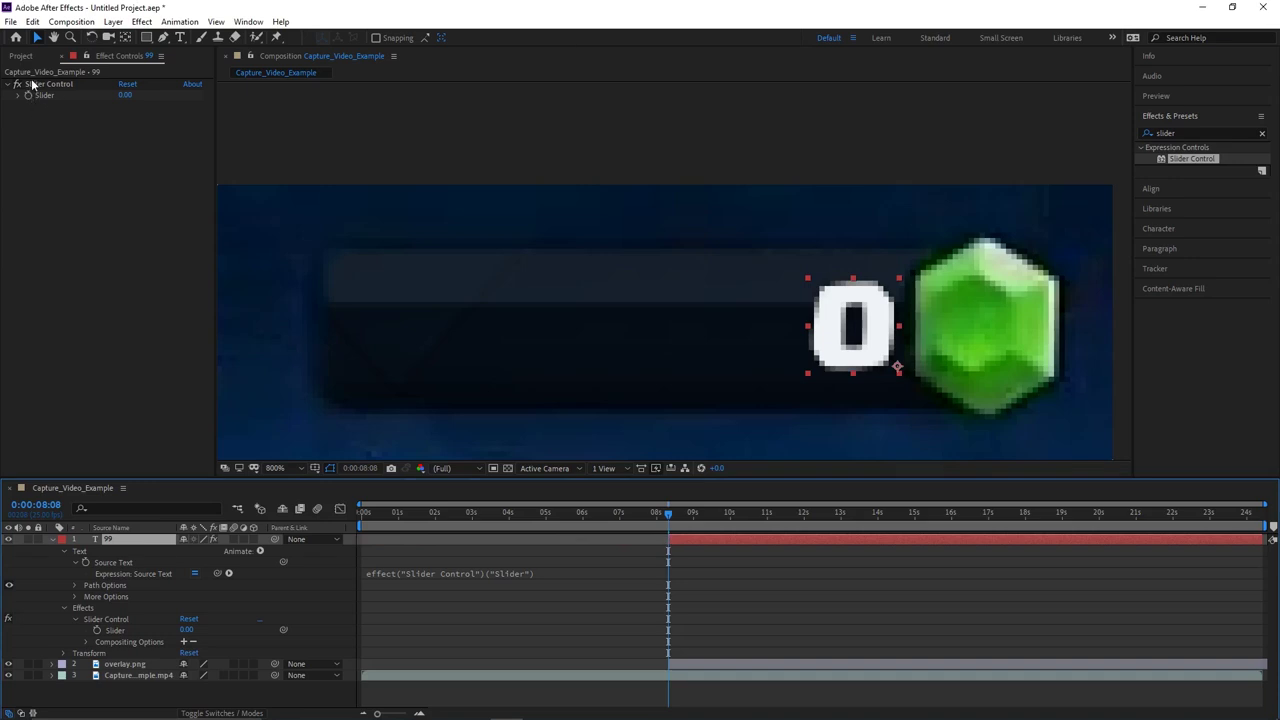
- Set the Slider to 99 and keyframe it at about 8 seconds
left_click(124, 95)
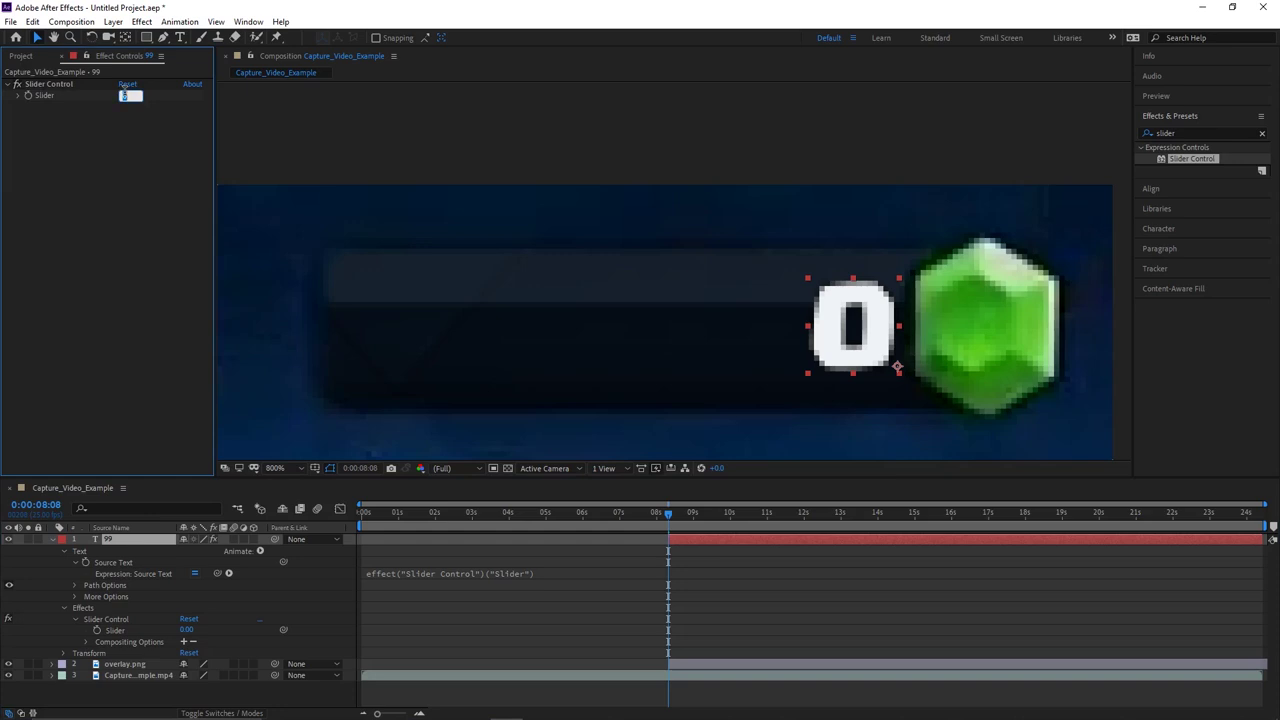
type("99")
key("Return")
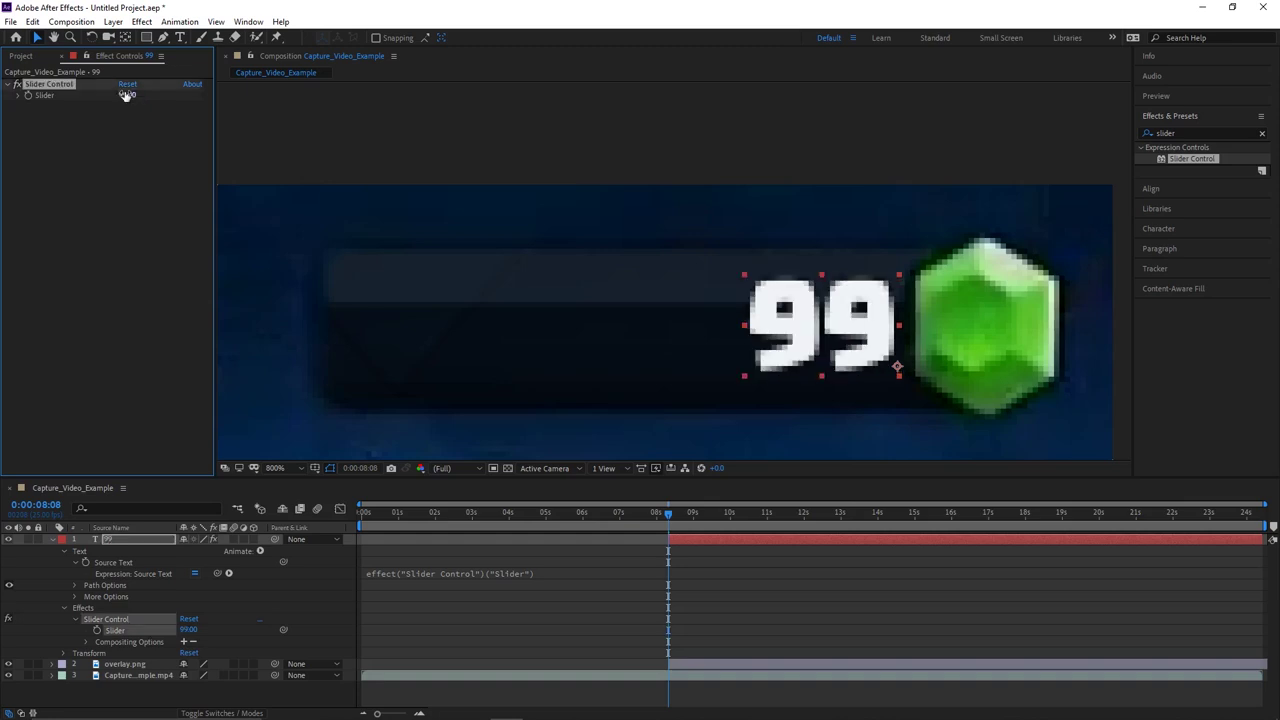
left_click(98, 632)
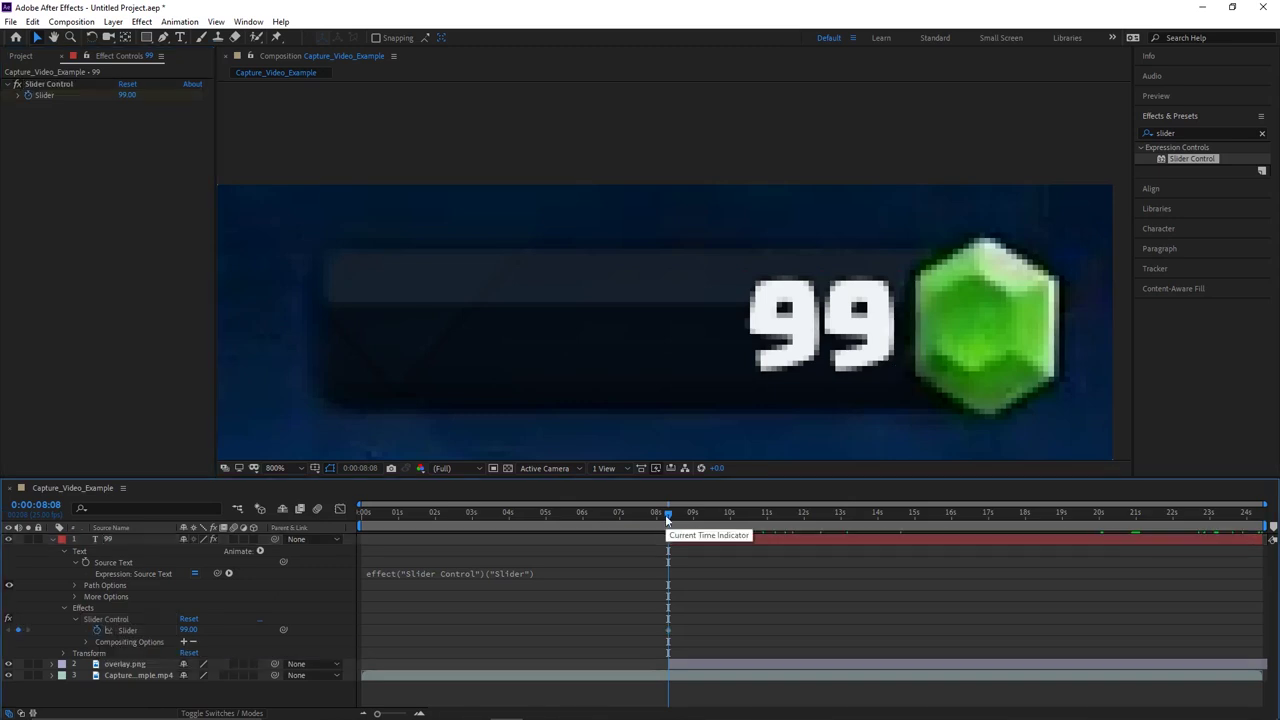
- Key the Slider to 1337 near 21 seconds and preview the climbing counter
left_click_drag(667, 518, 1165, 503)
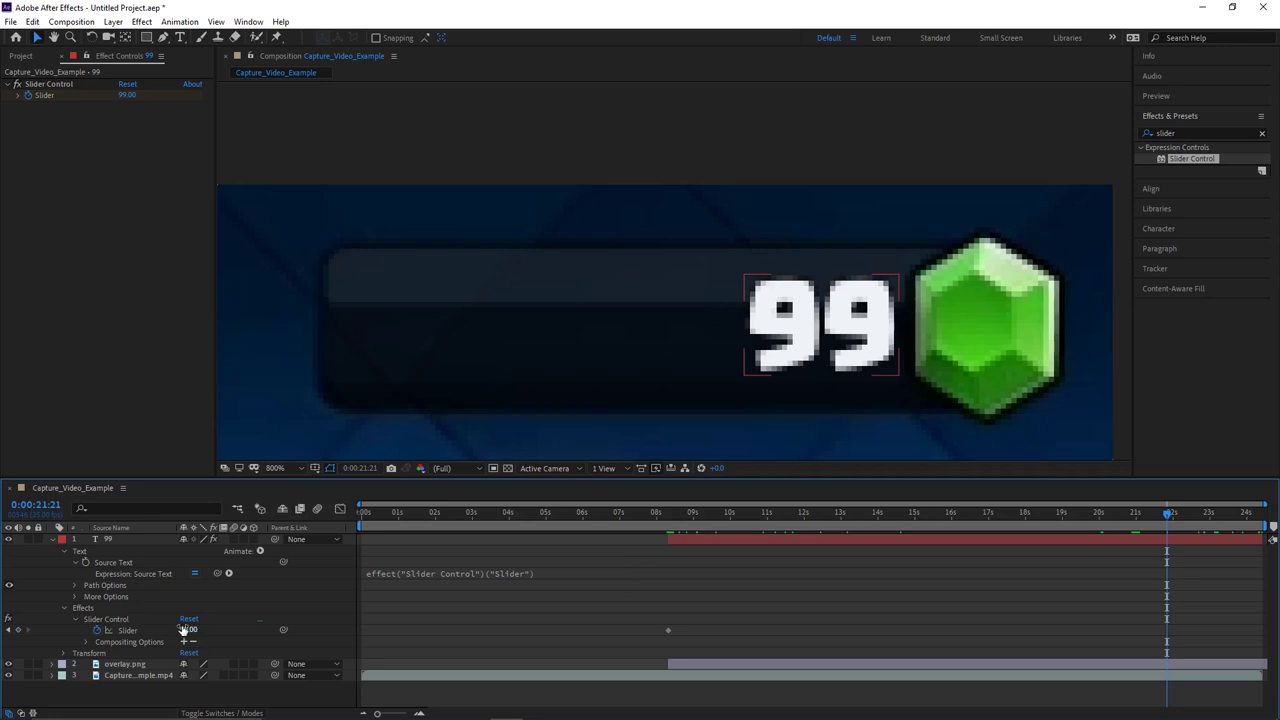
left_click(186, 629)
type("1337")
left_click(689, 512)
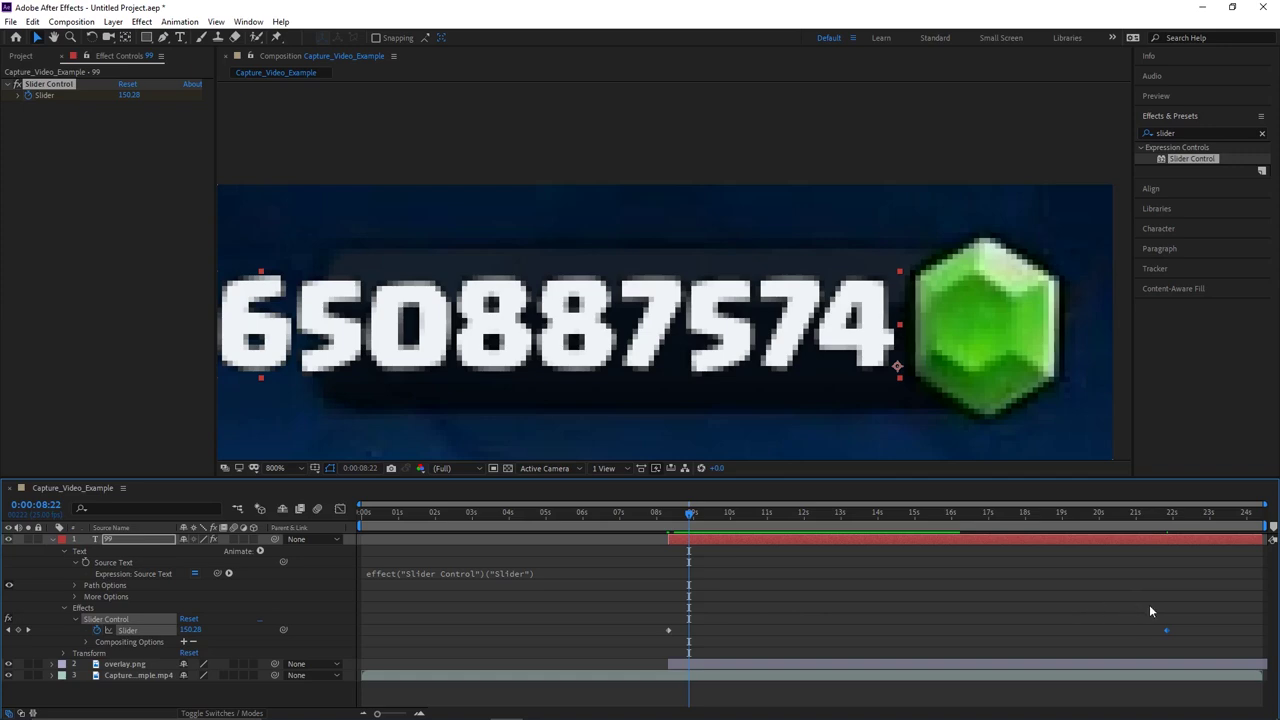
key("space")
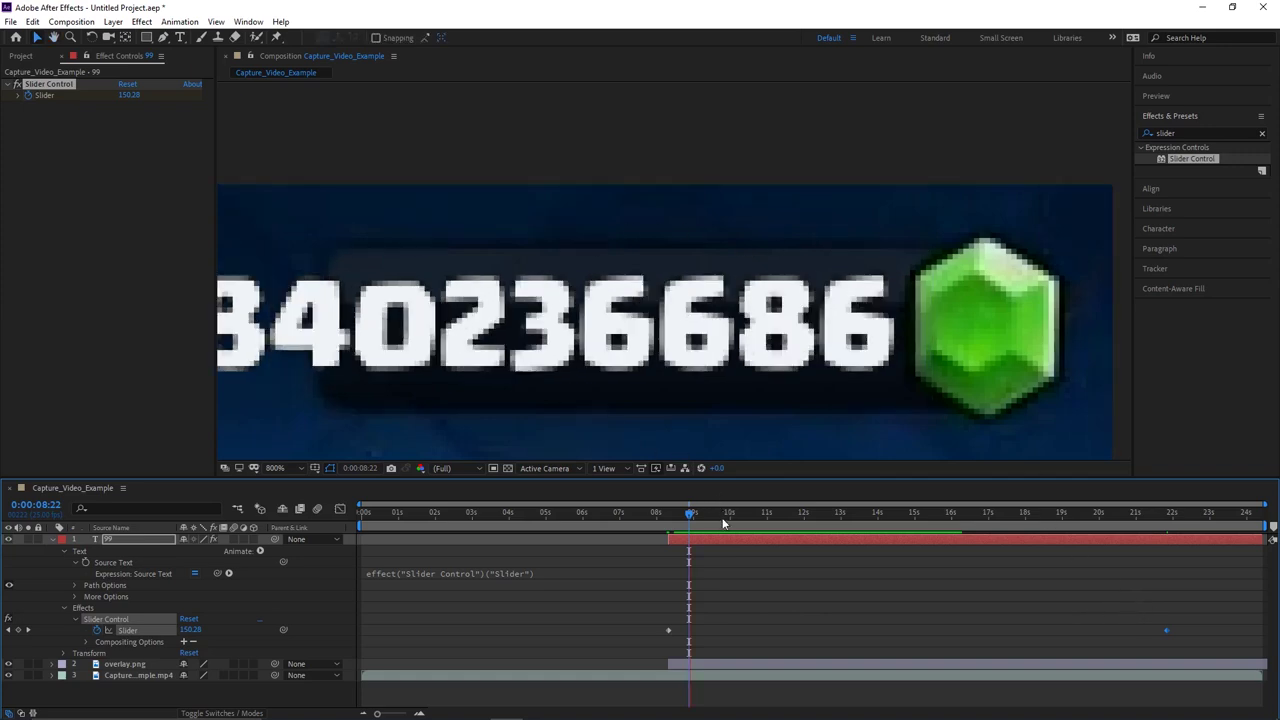
key("space")
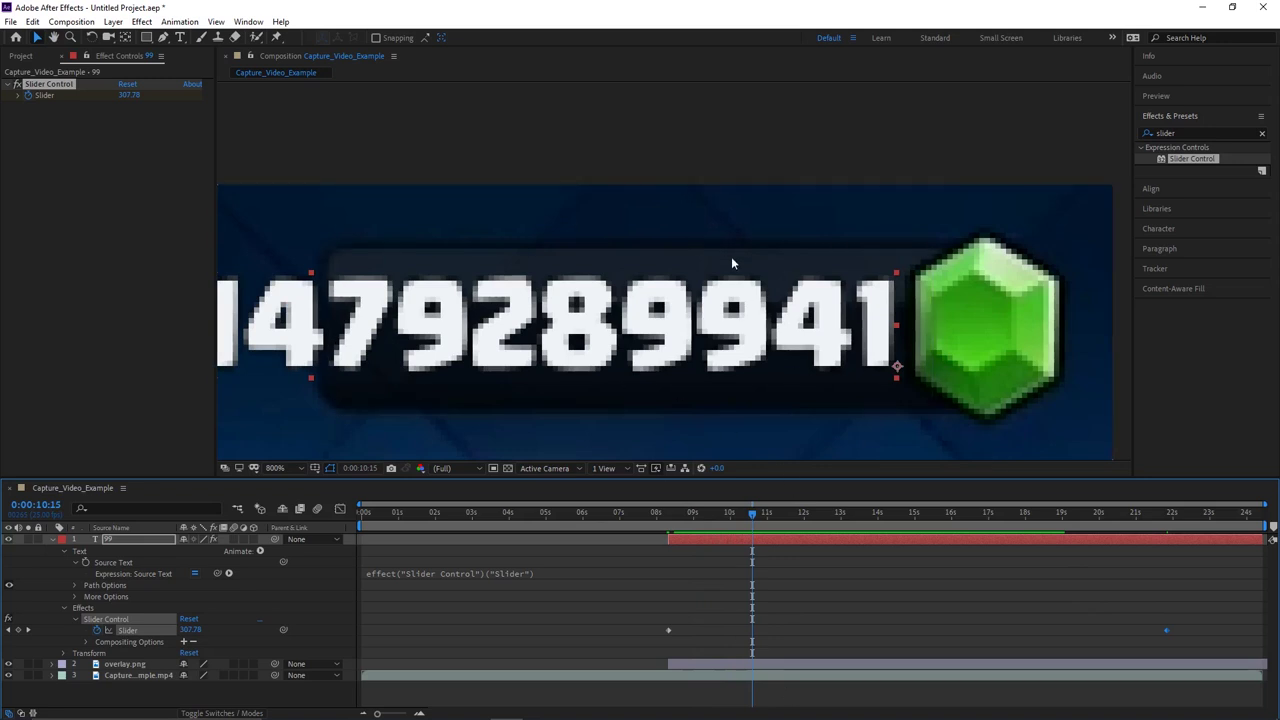
left_click(419, 575)
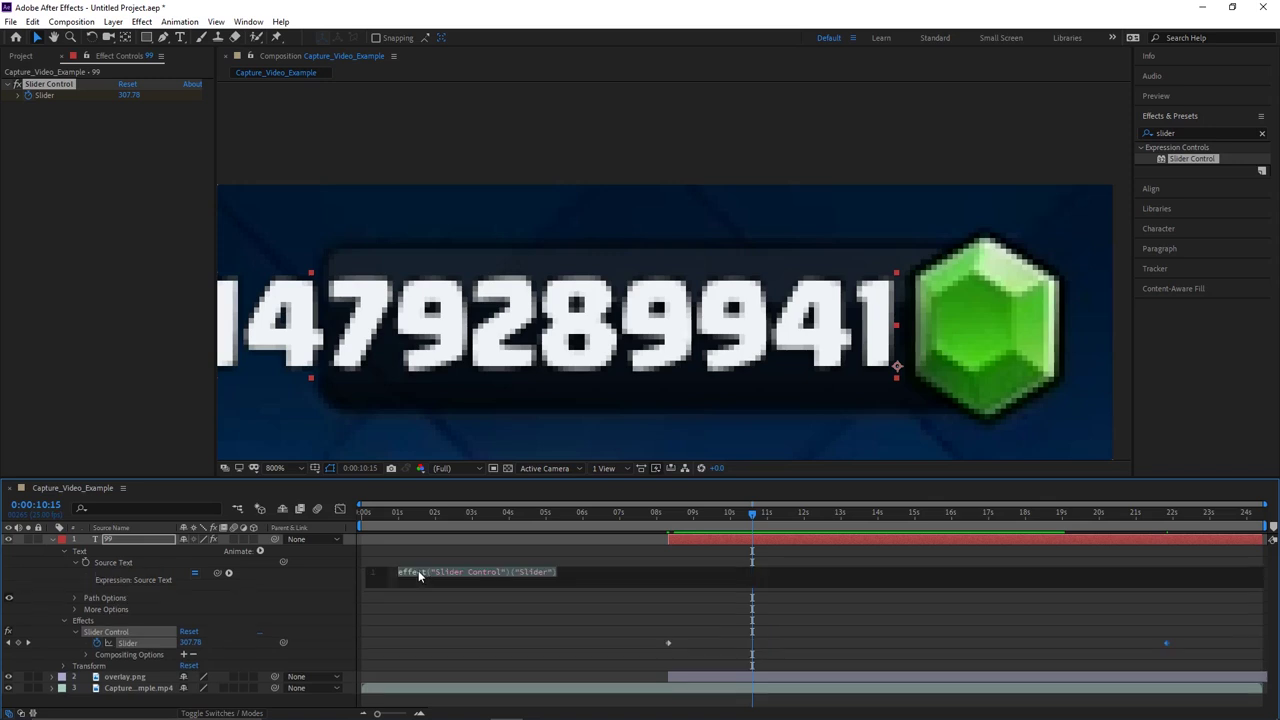
- Change the Source Text expression to Math.round(effect("Slider Control")("Slider"))
key("Left")
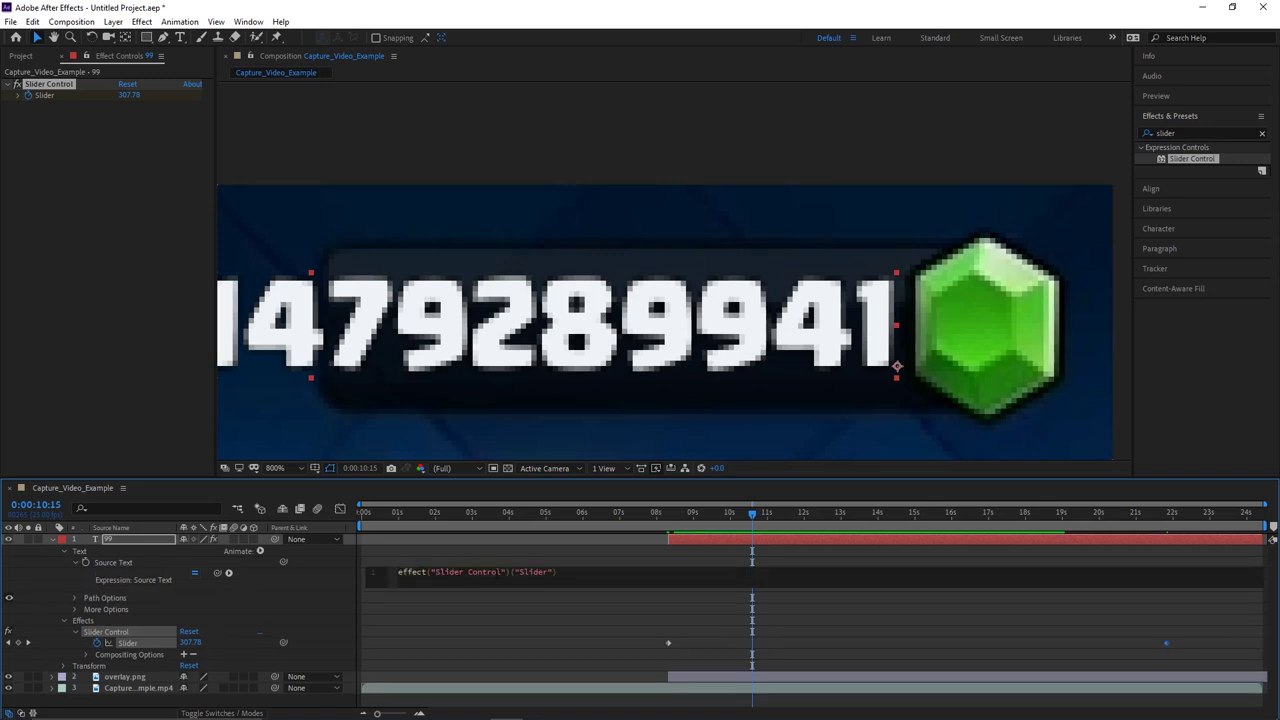
type("Math")
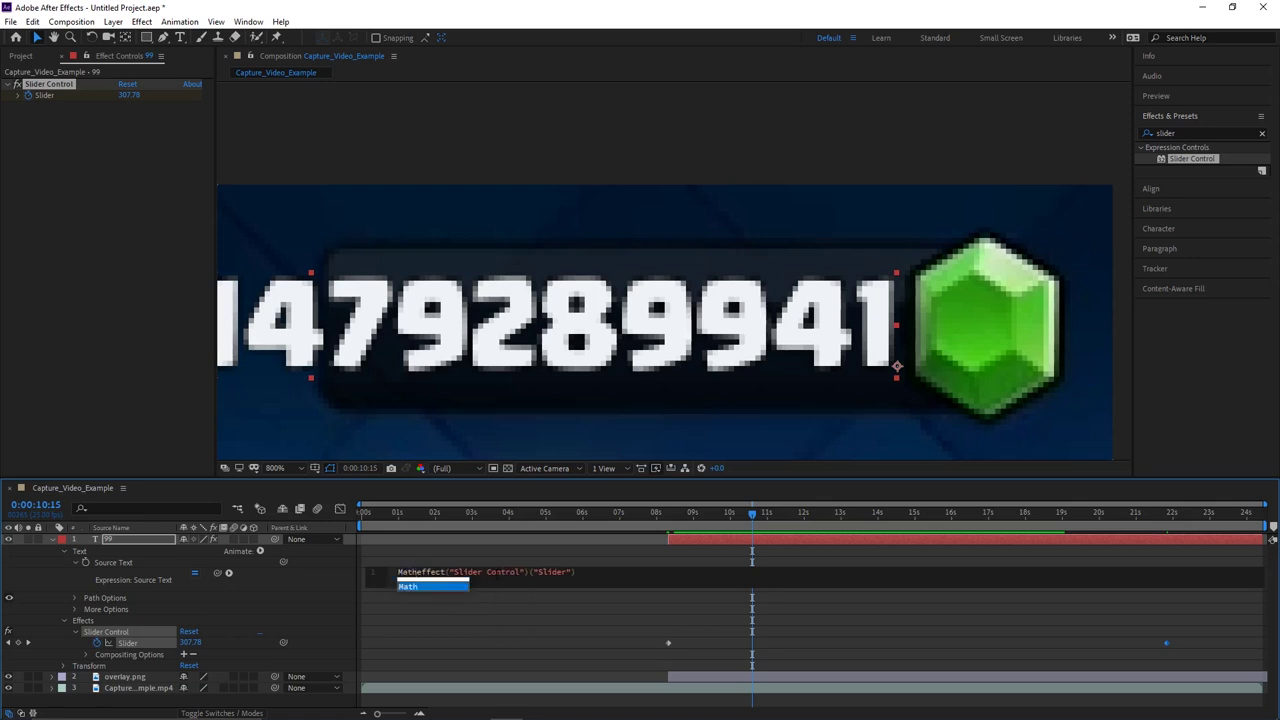
type(".round(")
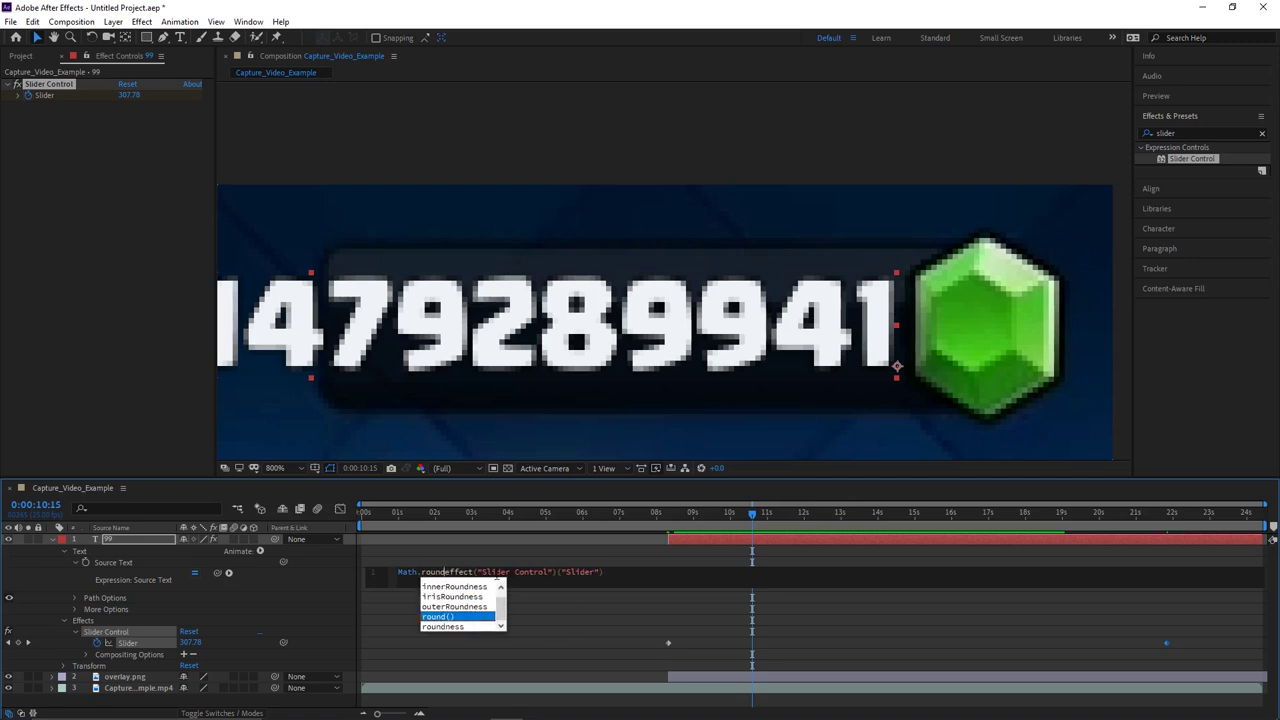
key("Delete")
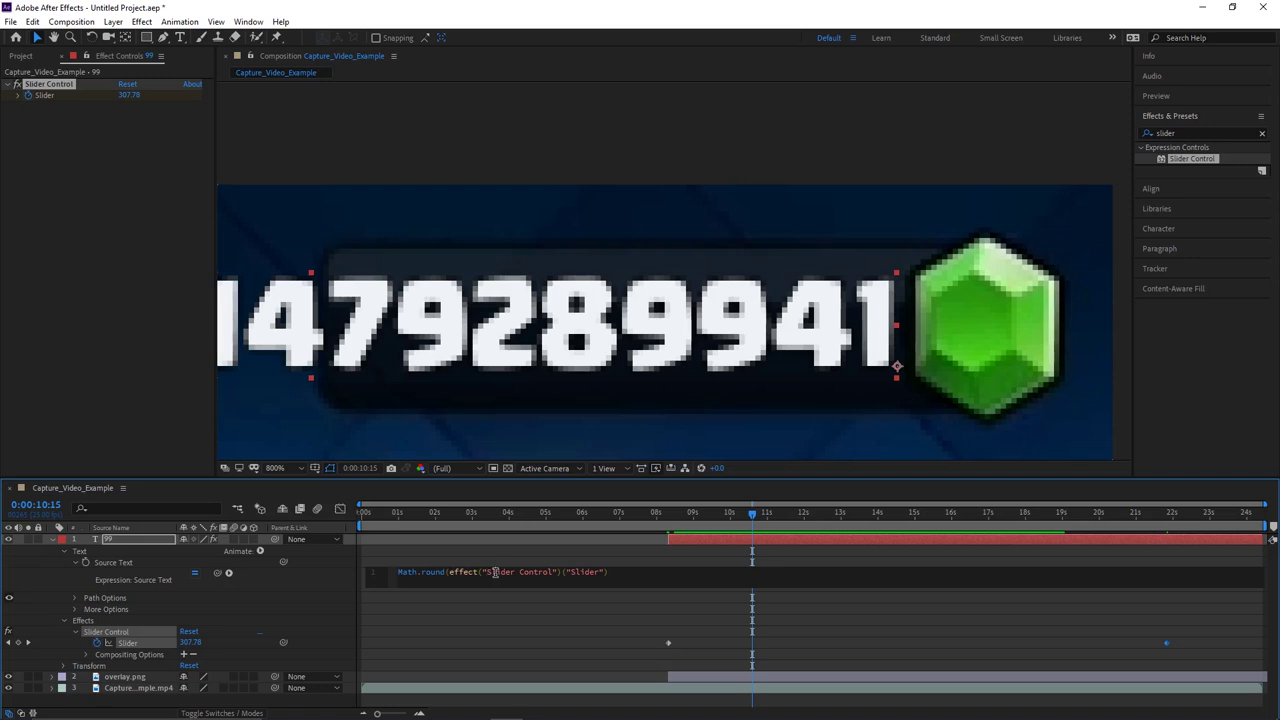
type(")")
left_click_drag(448, 572, 607, 572)
left_click(622, 573)
left_click(563, 612)
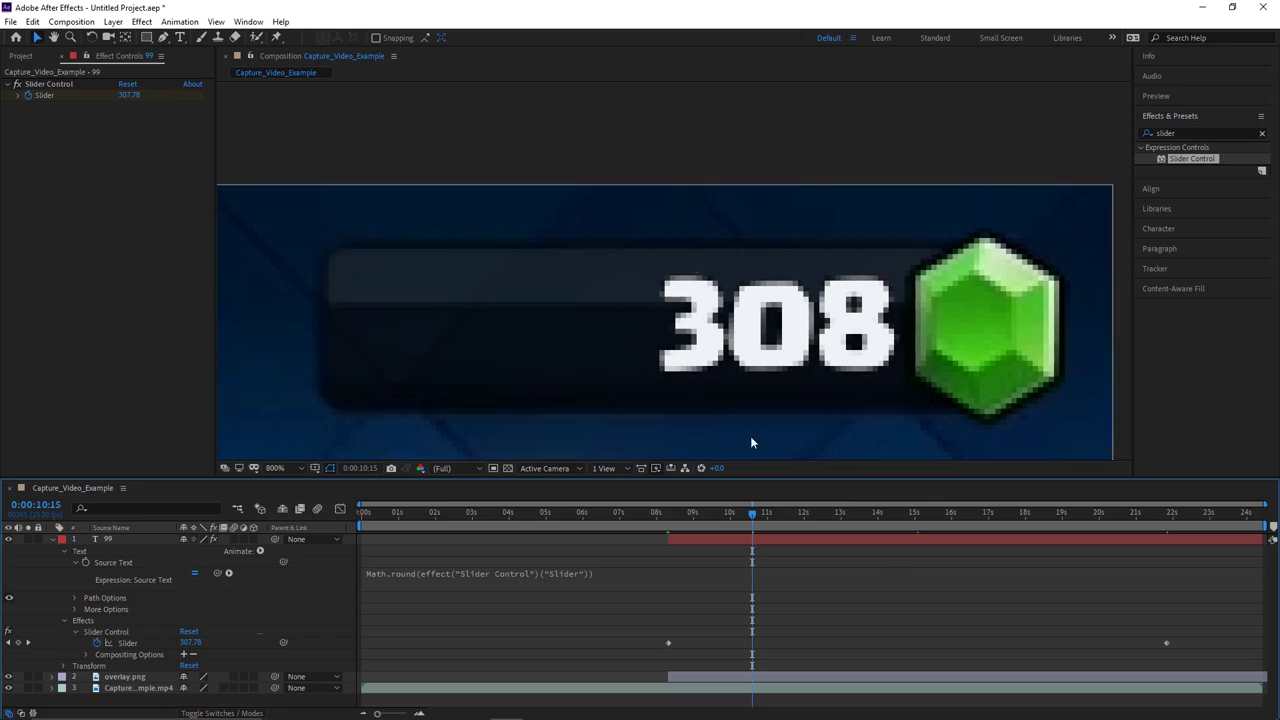
- Preview the rounded counter animation from about 8 seconds
left_click(676, 512)
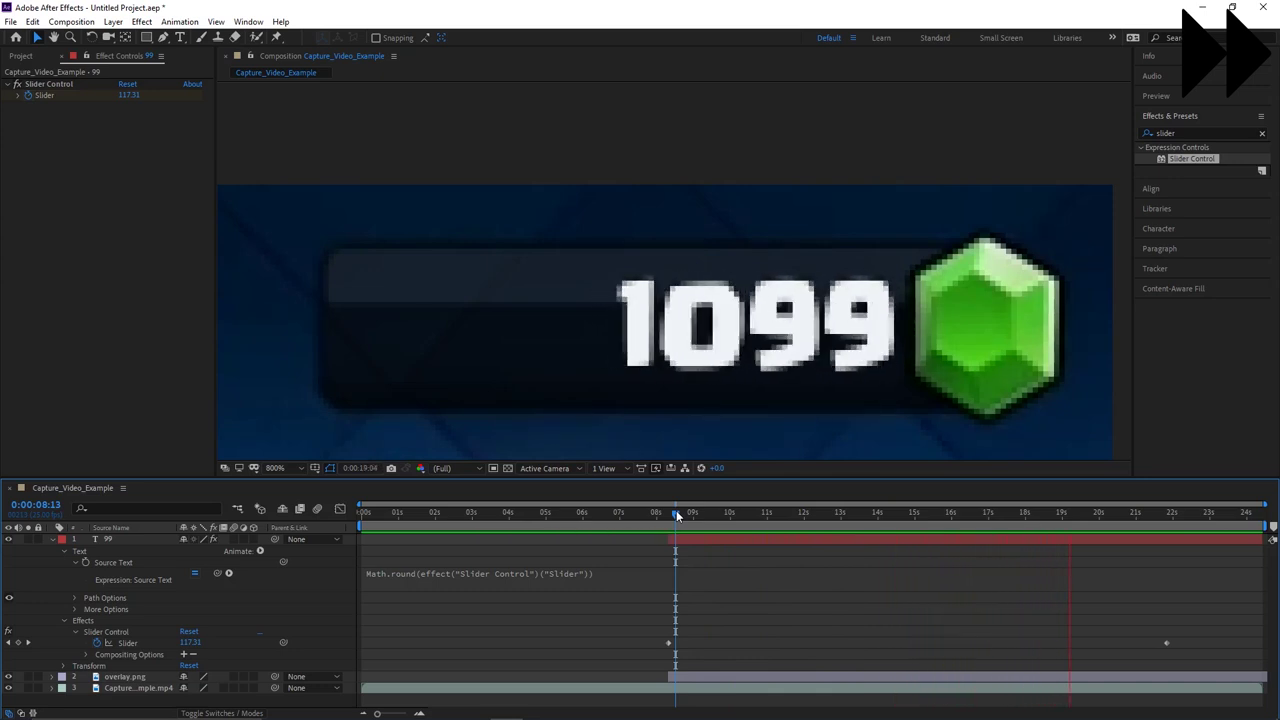
left_click(723, 512)
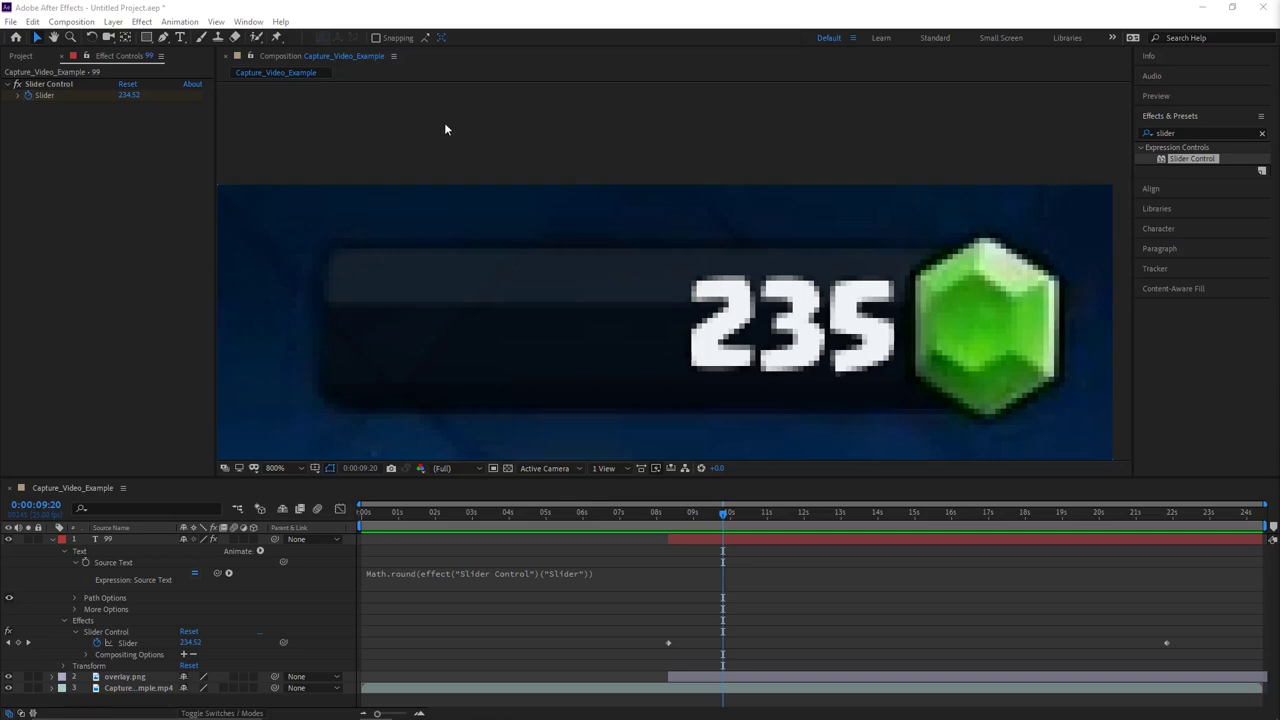
left_click(12, 22)
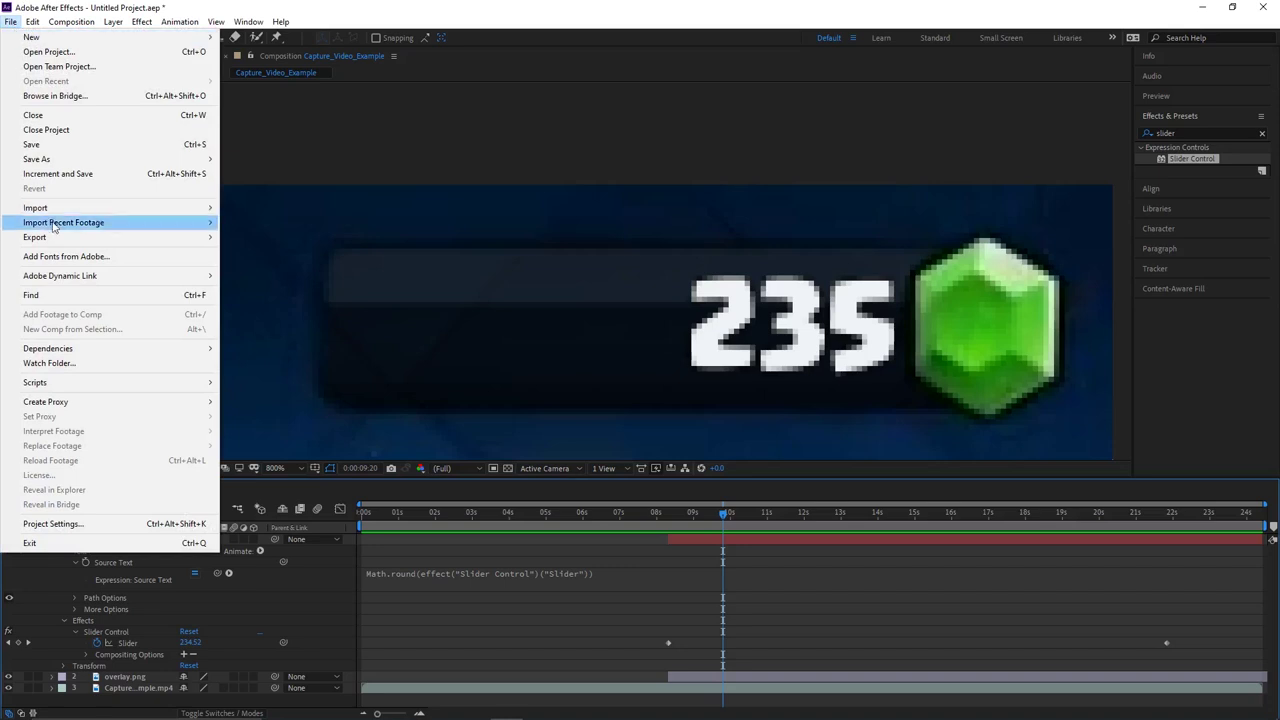
- Queue the comp for rendering to 'cpa fake proof clash royale' in the fake proof folder
mouse_move(70, 237)
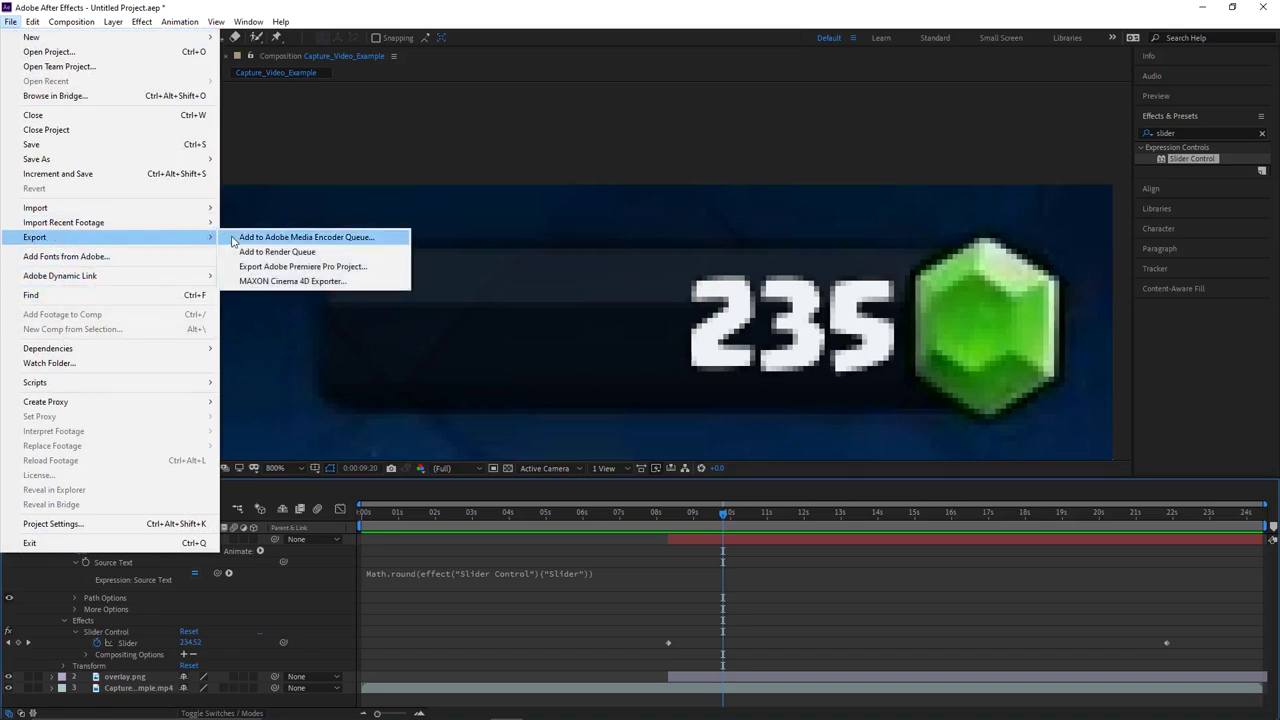
left_click(260, 252)
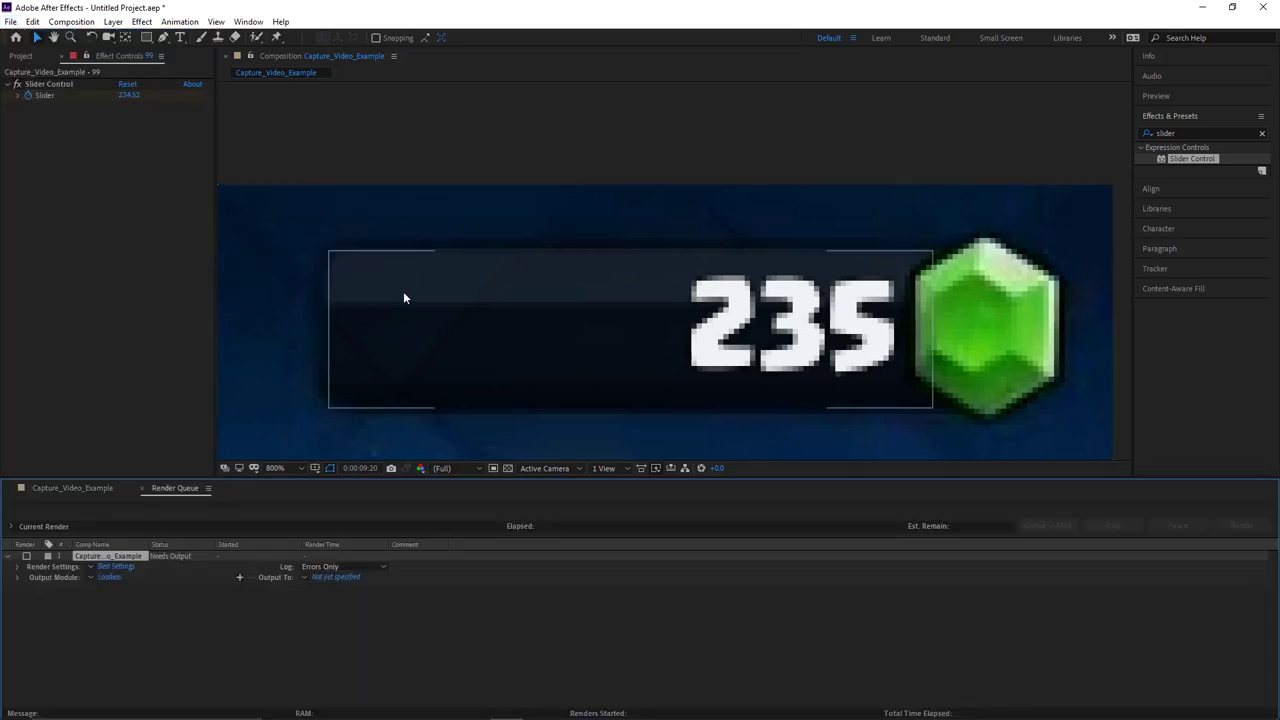
left_click(339, 580)
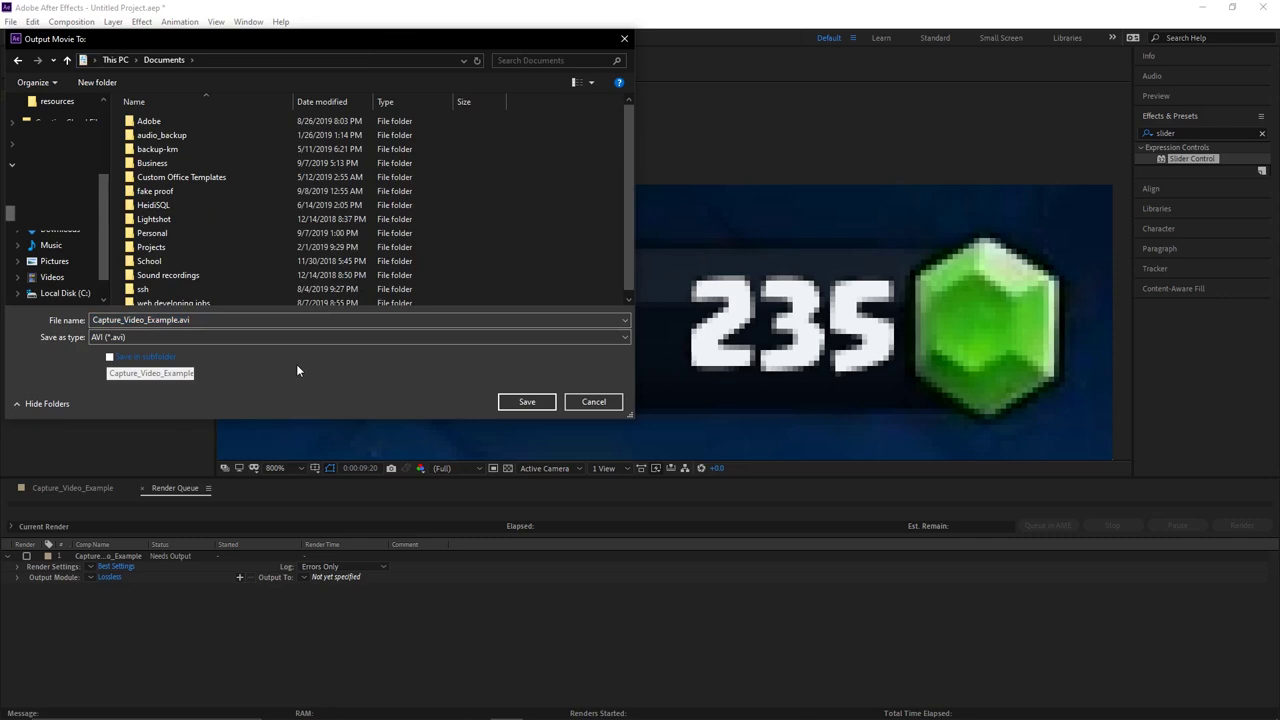
double_click(264, 190)
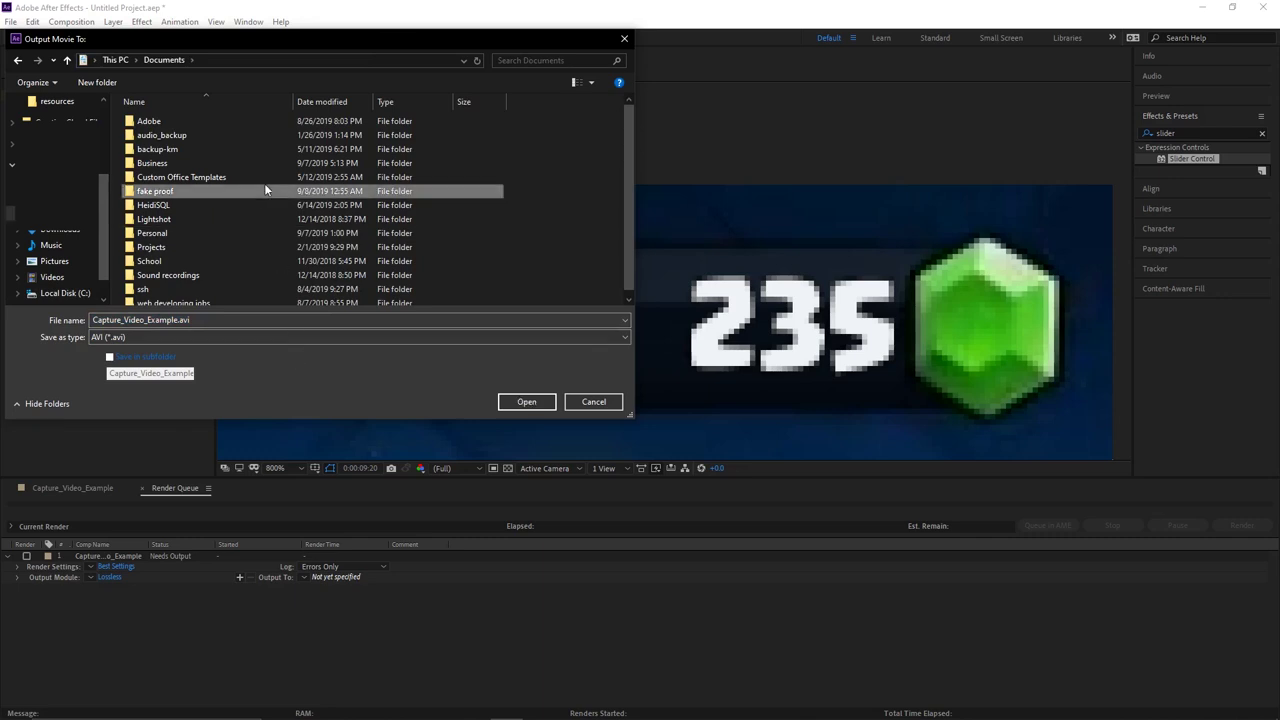
left_click(216, 319)
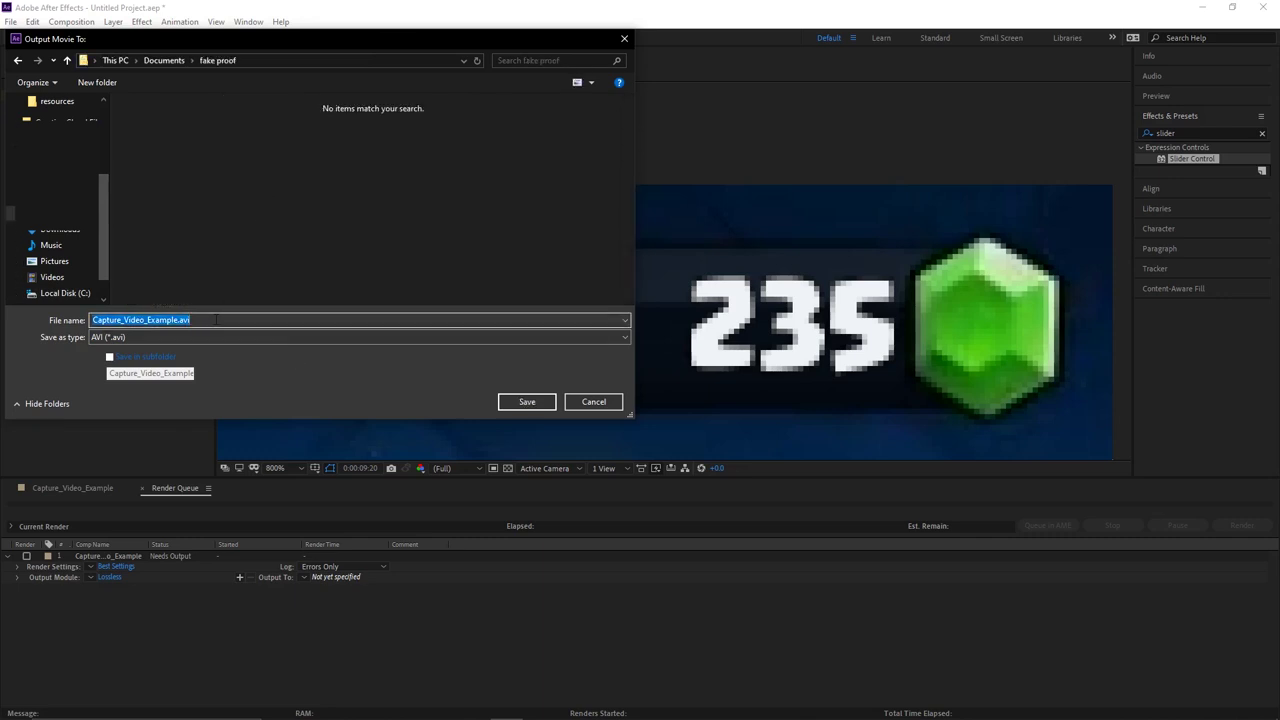
type("cpa fake proof")
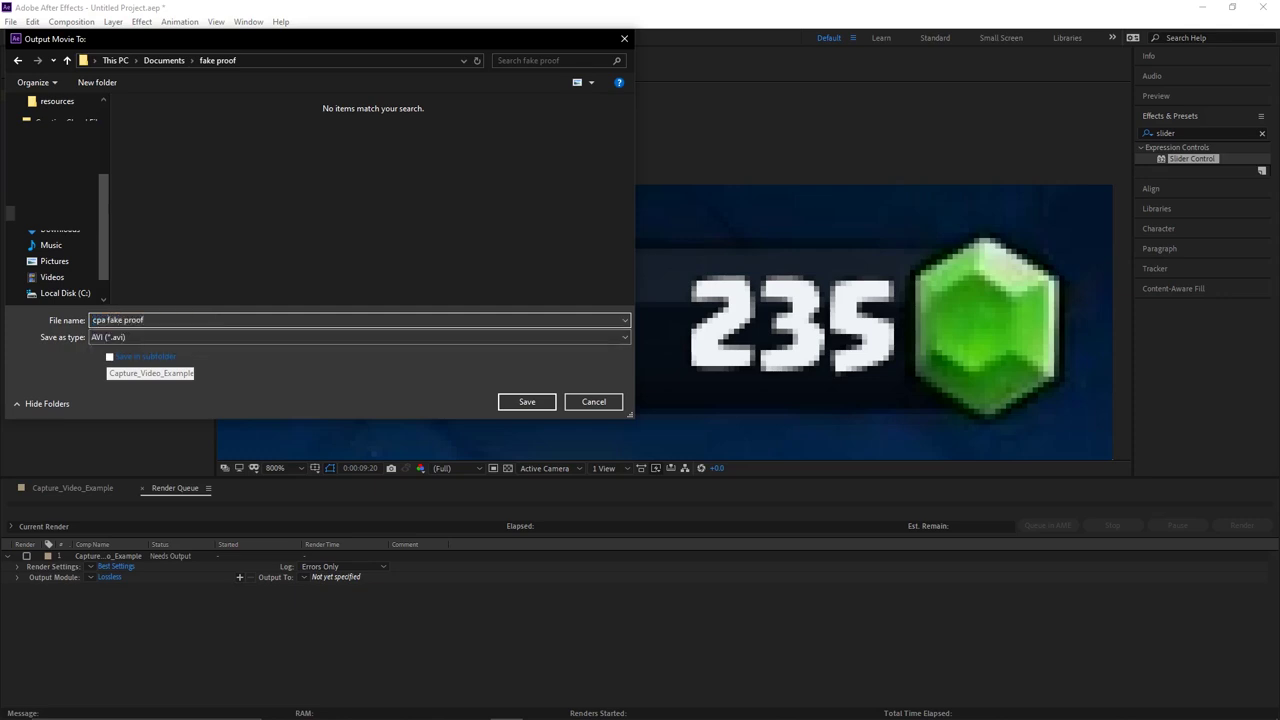
type(" clash royale")
left_click(515, 400)
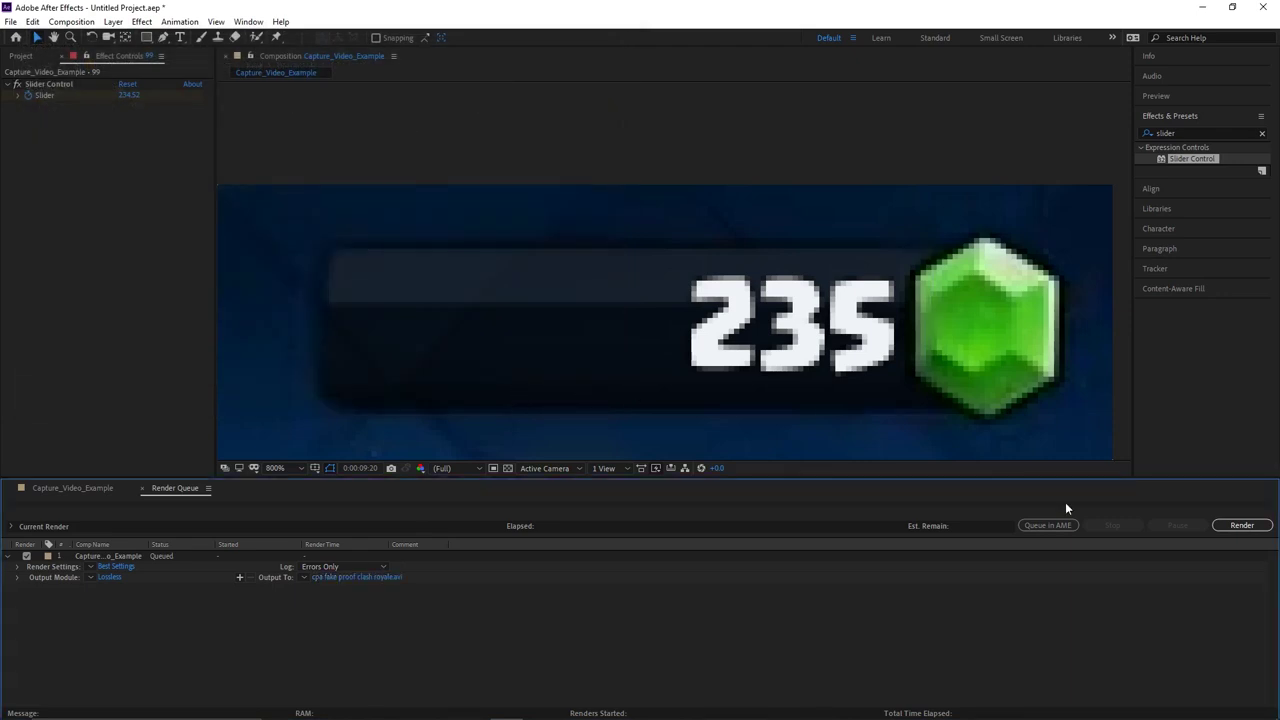
- Render the AVI, then bring the browser window to the front
left_click(1242, 525)
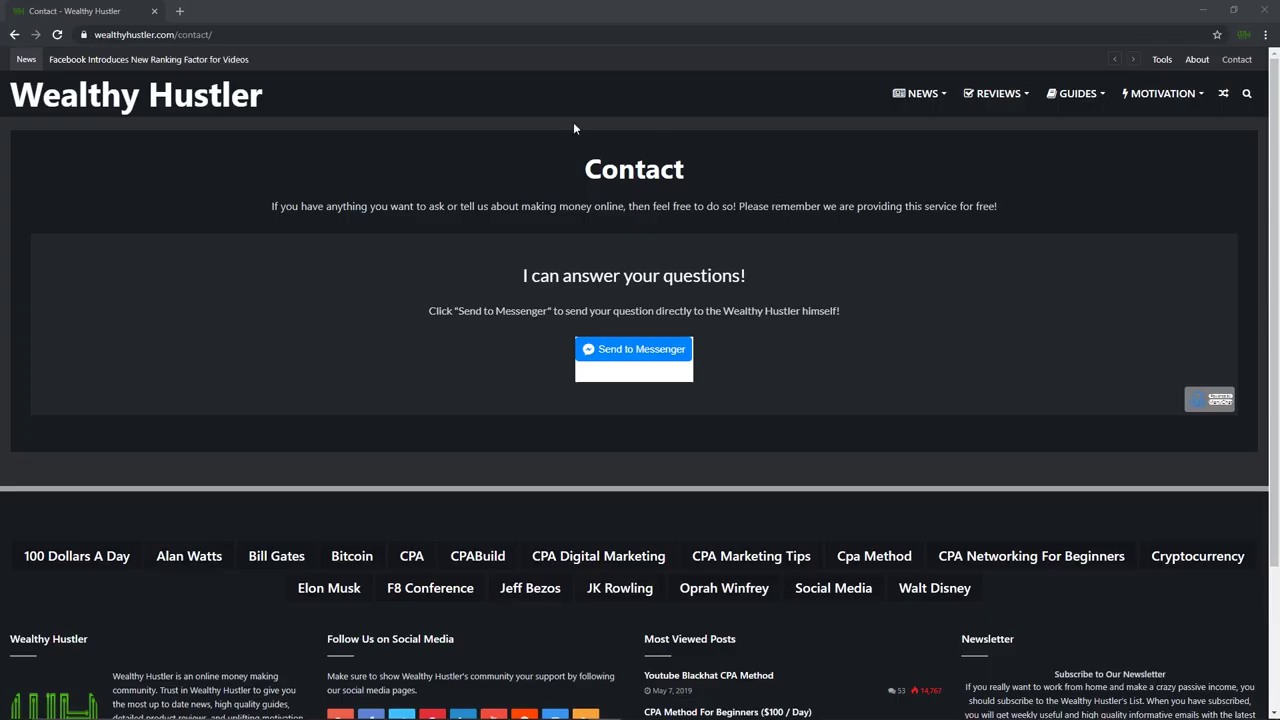
left_click(237, 36)
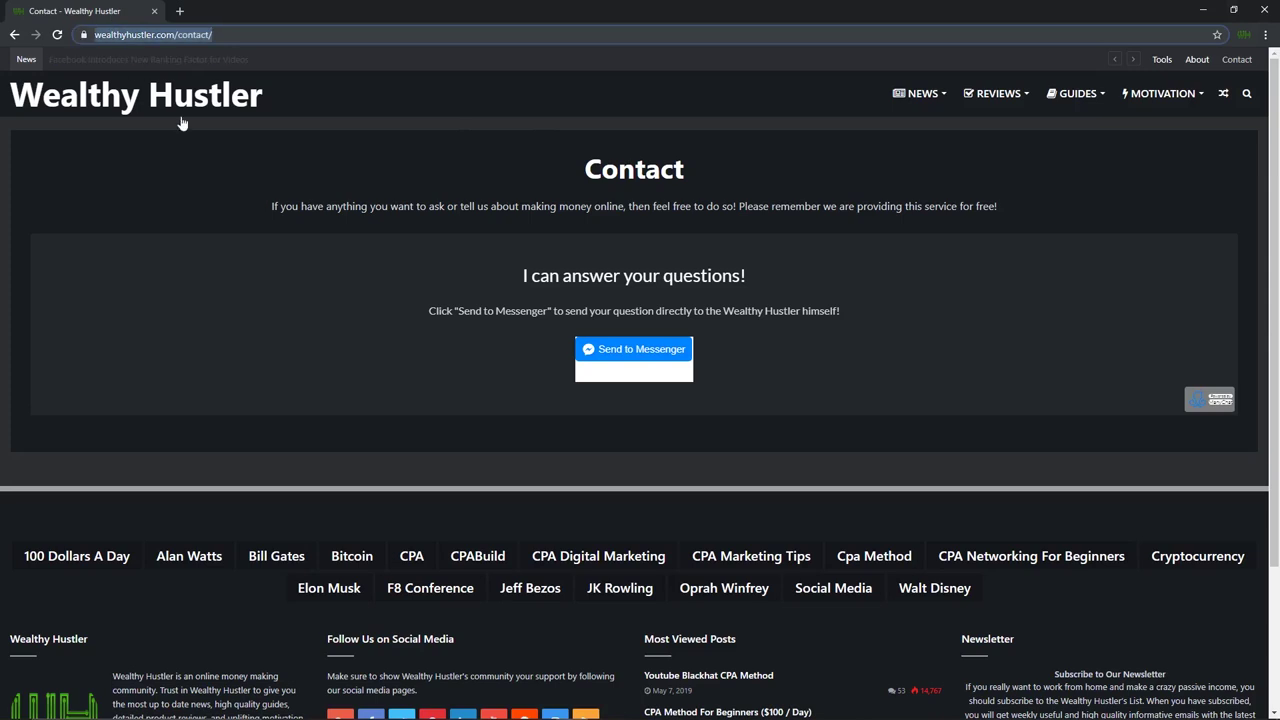
left_click(332, 236)
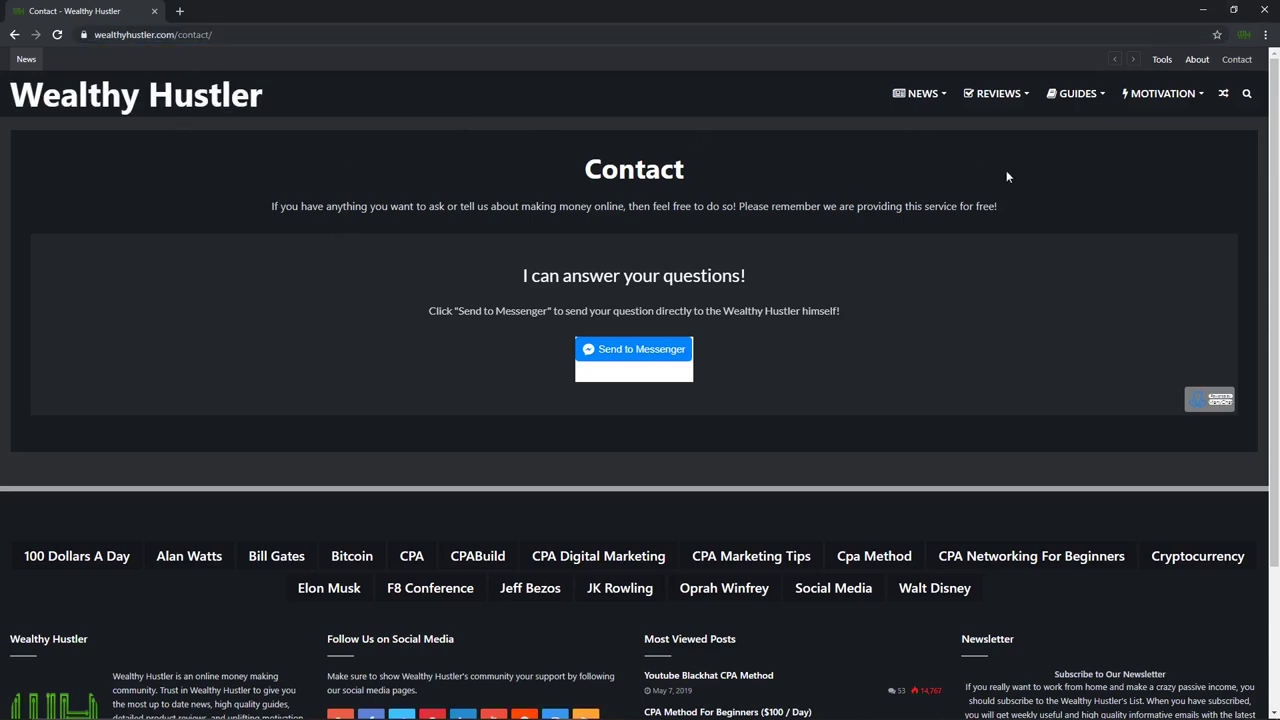